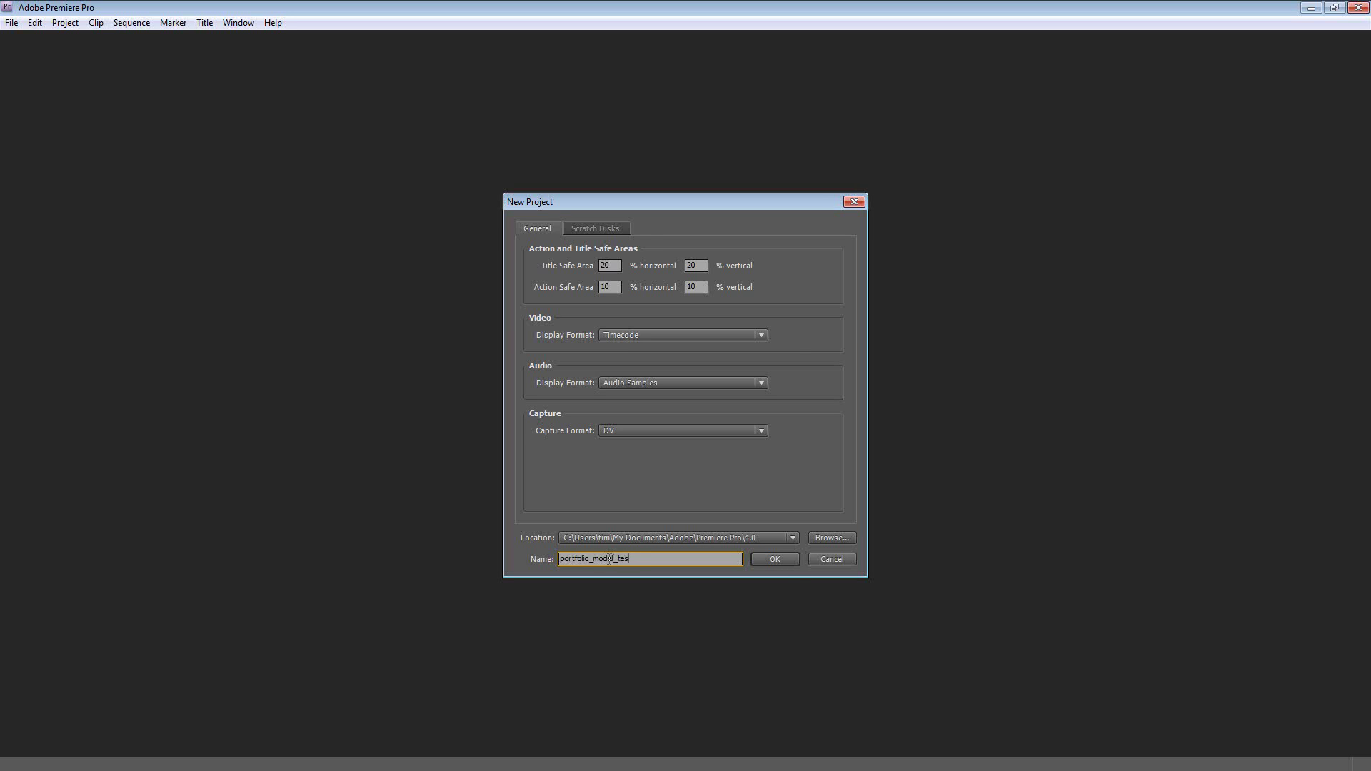
Create the project portfolio_model_test with a new sequence based on the HDV 720p30 preset.
click(784, 557)
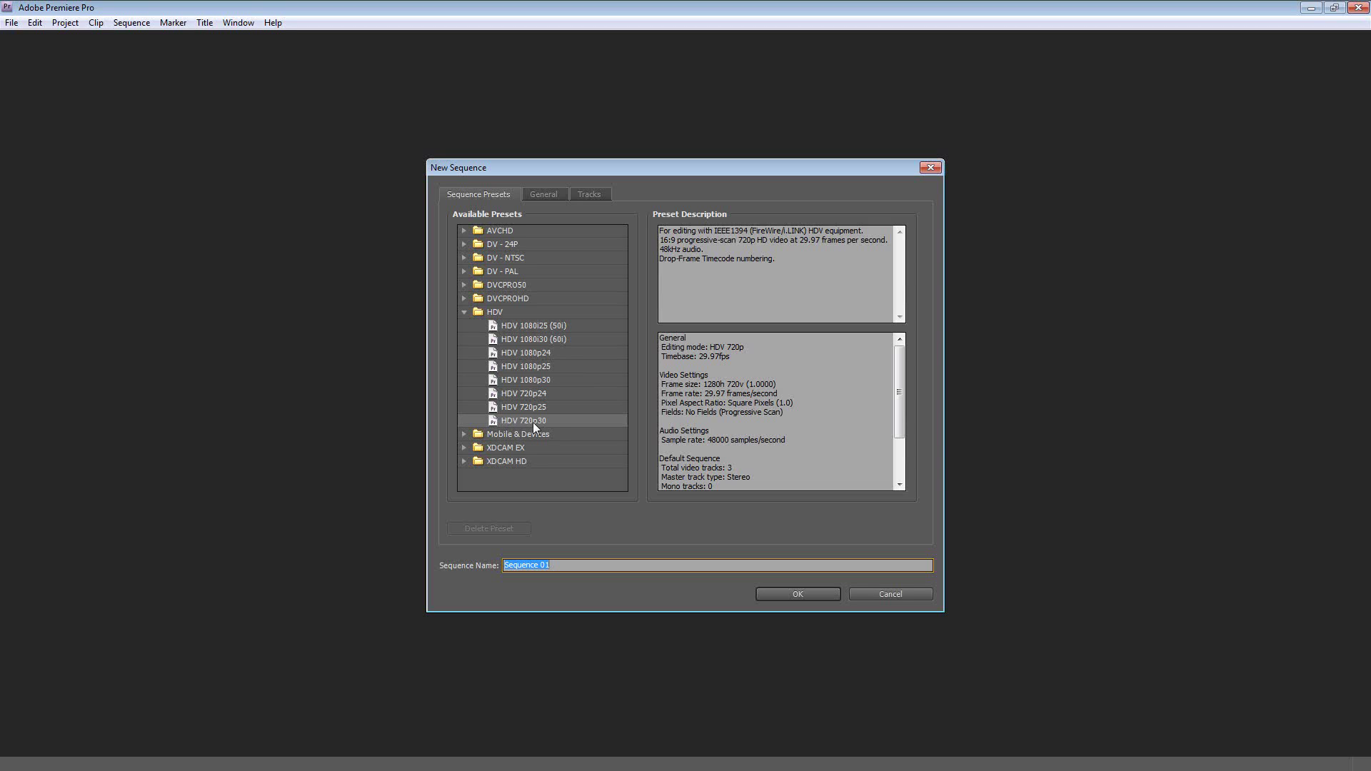
click(811, 595)
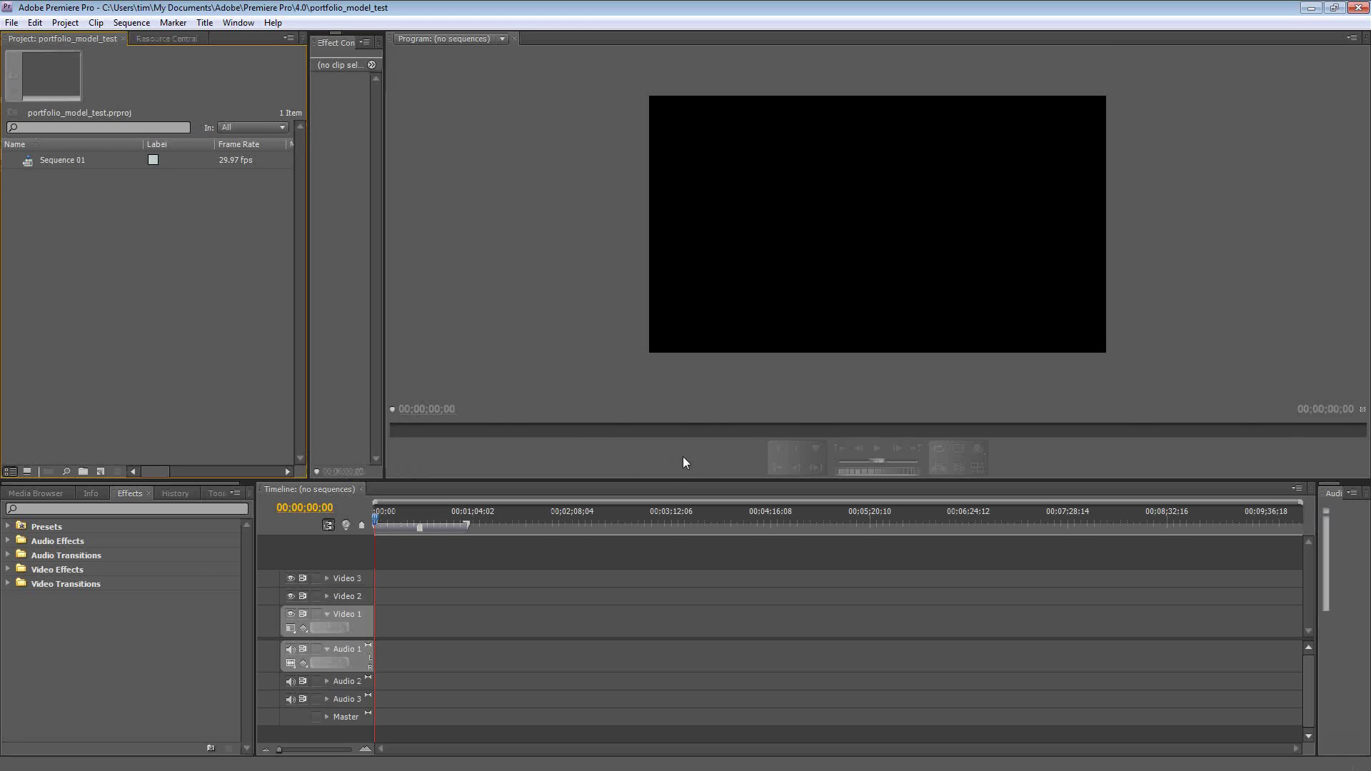
Import the TARGA image sequence starting at jedi_diffusewire0000 from the frames folder as numbered stills.
click(12, 23)
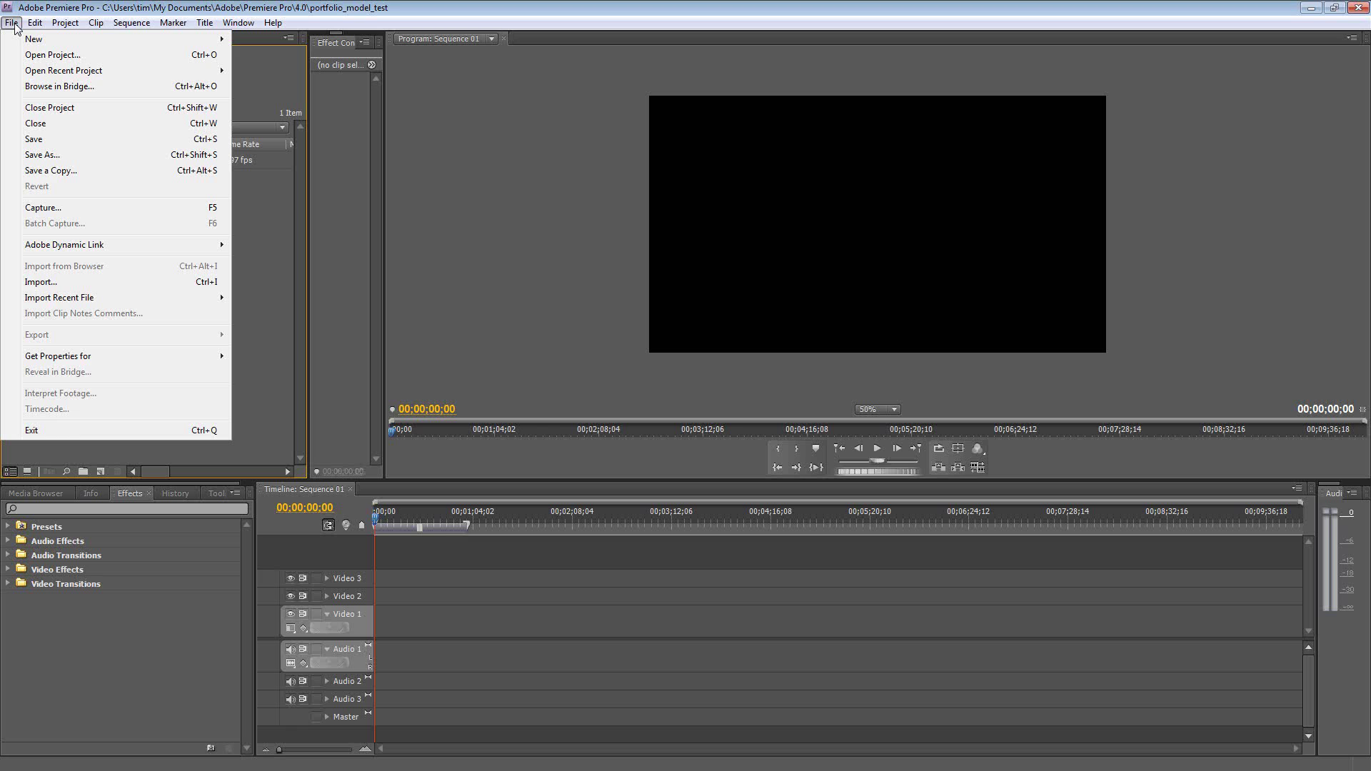
click(12, 23)
click(12, 23)
click(157, 281)
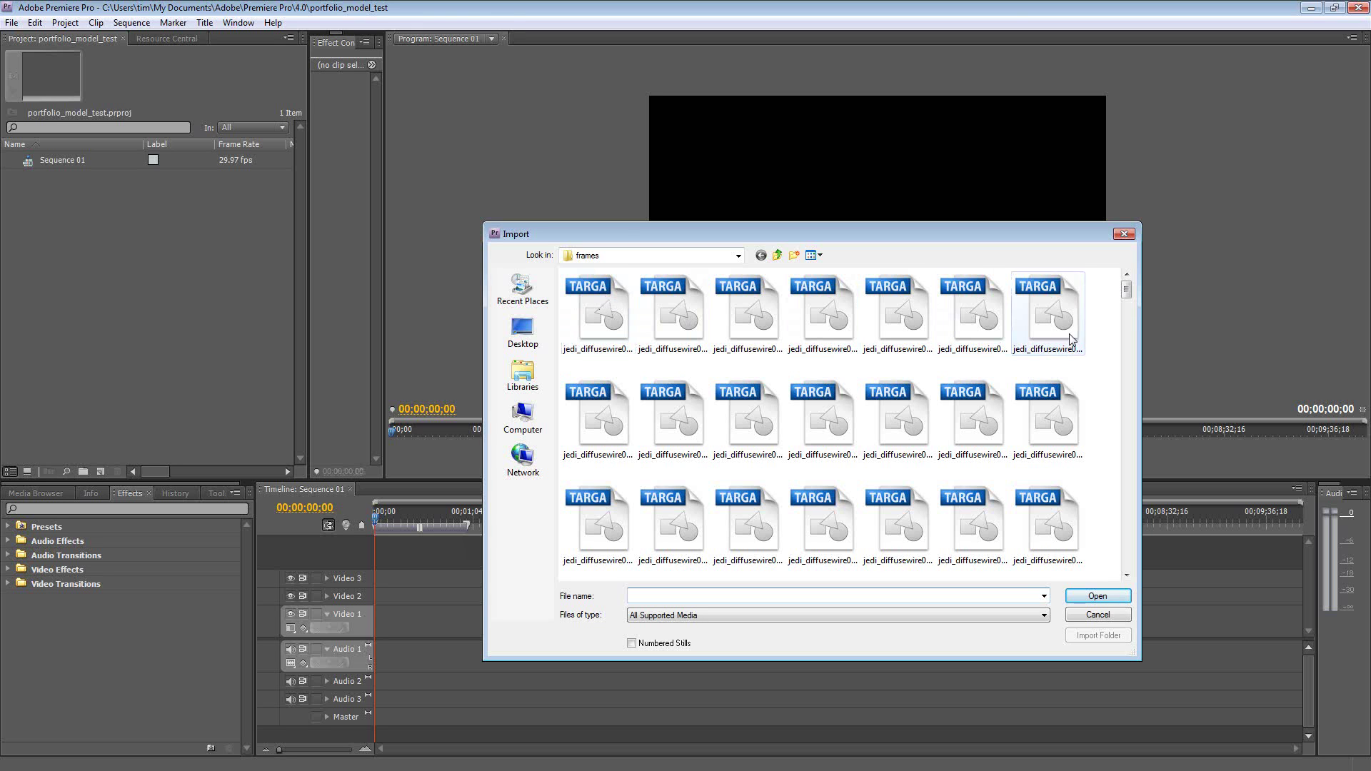
click(1128, 291)
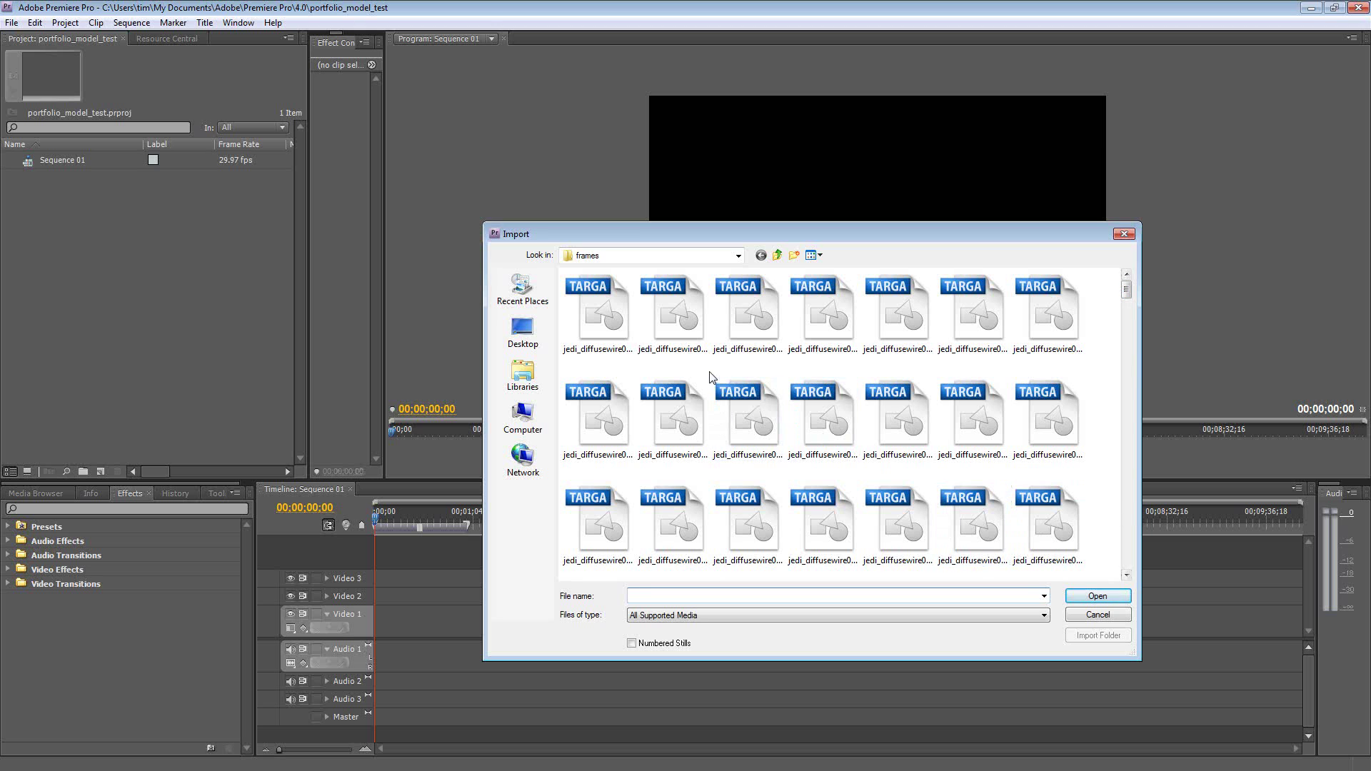
click(623, 335)
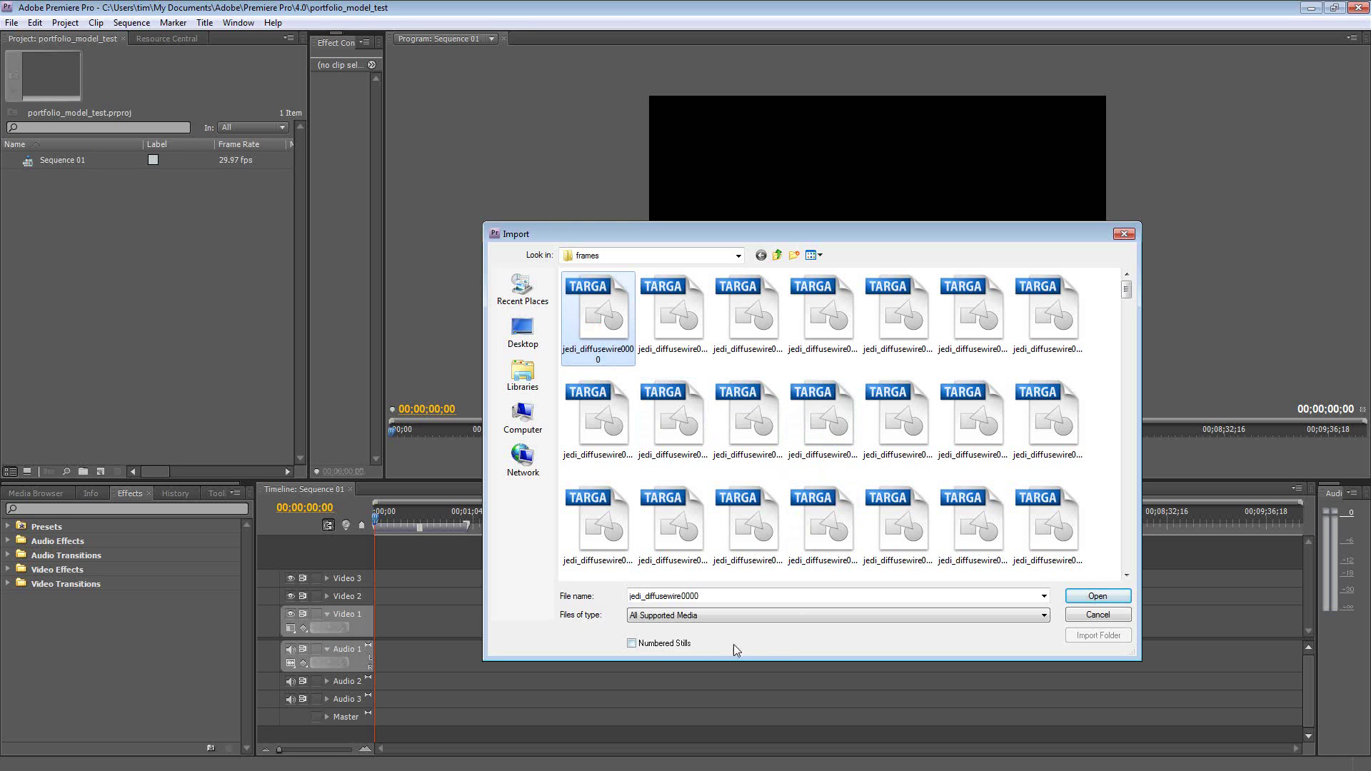
click(632, 643)
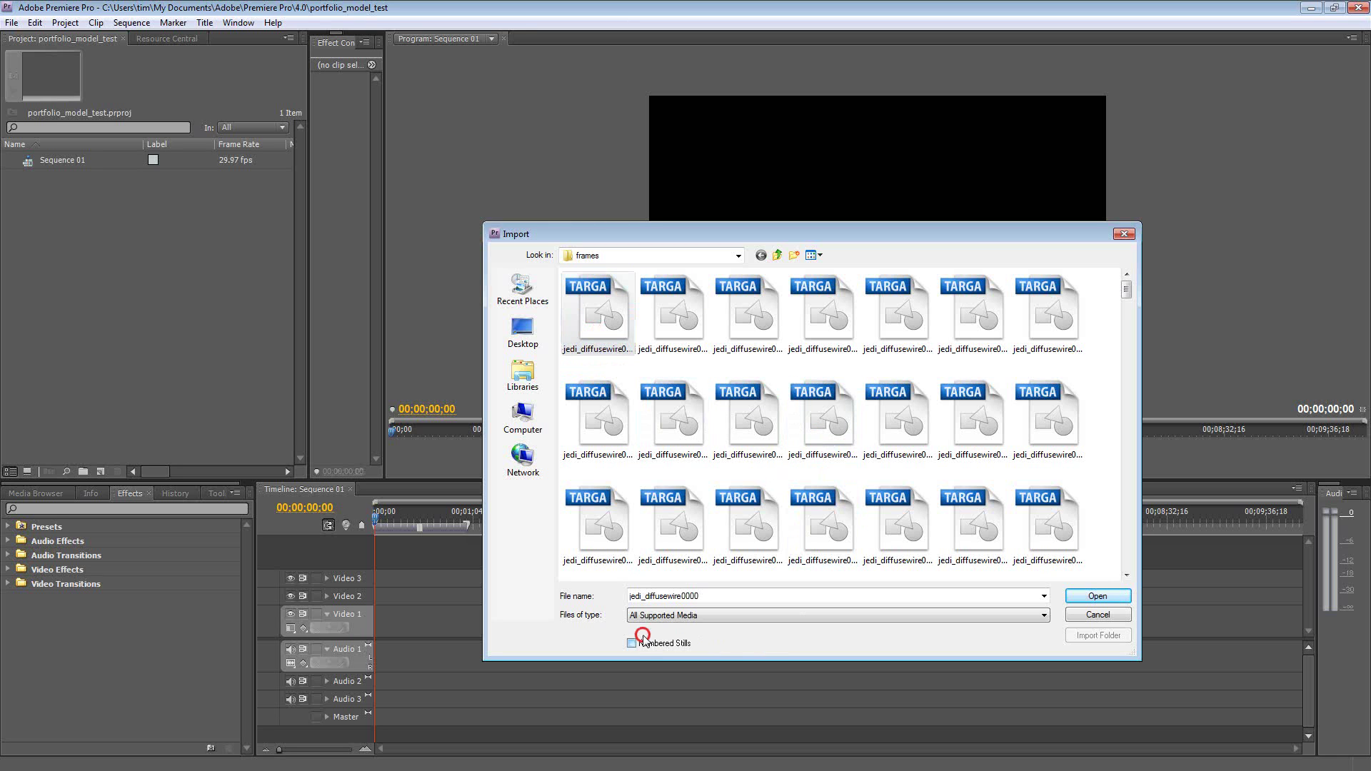
click(1096, 597)
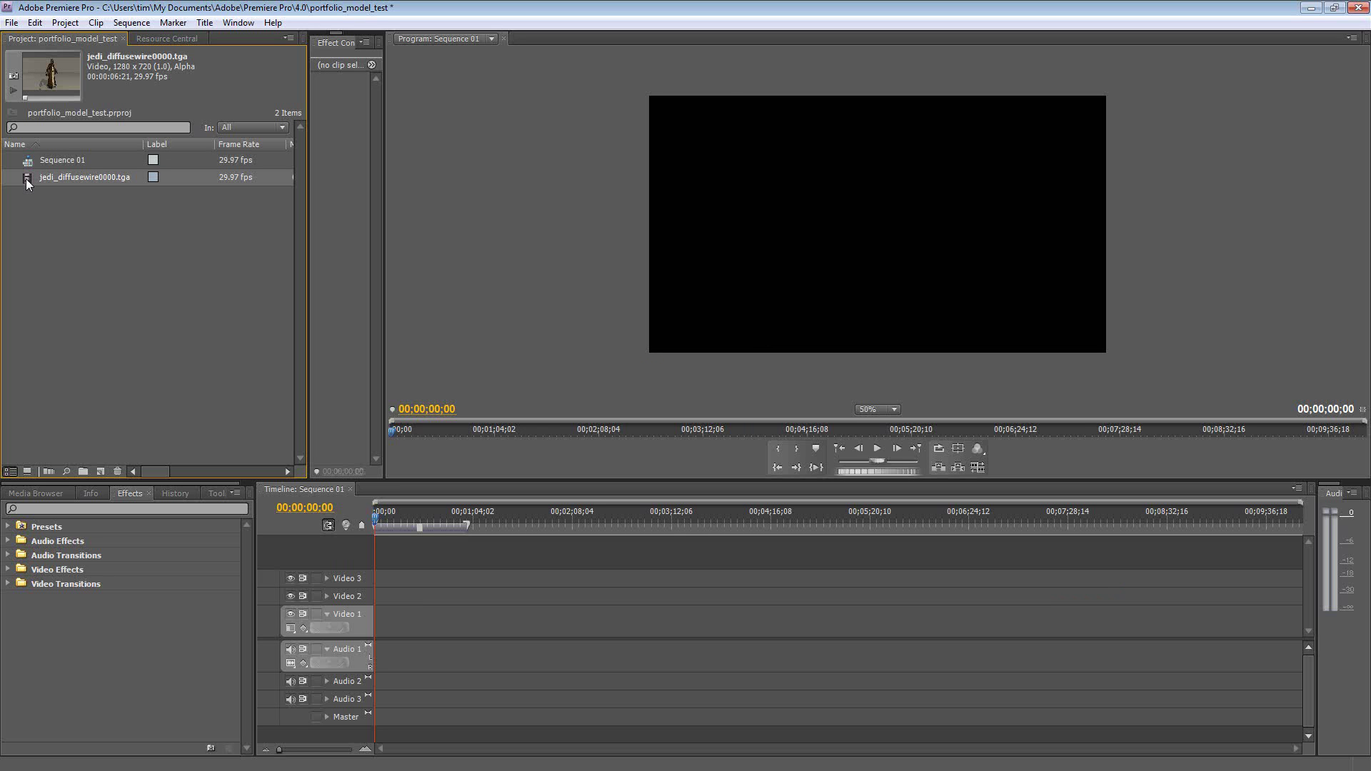
Place the jedi_diffusewire0000.tga clip at the start of the Video 3 track.
drag(26, 179, 377, 583)
drag(280, 750, 322, 761)
drag(377, 524, 362, 563)
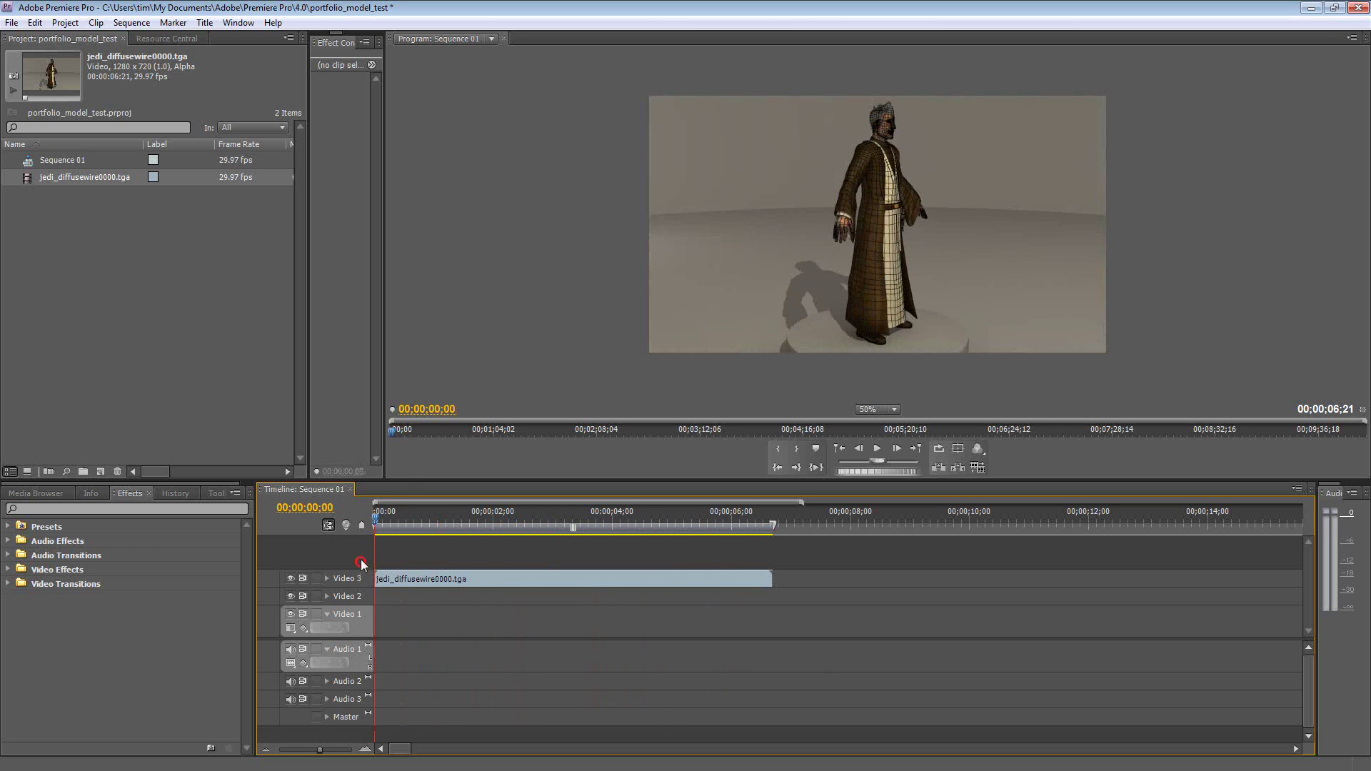
Import the TARGA image sequence starting at jedi_frame0000 from the frames folder as numbered stills.
click(10, 23)
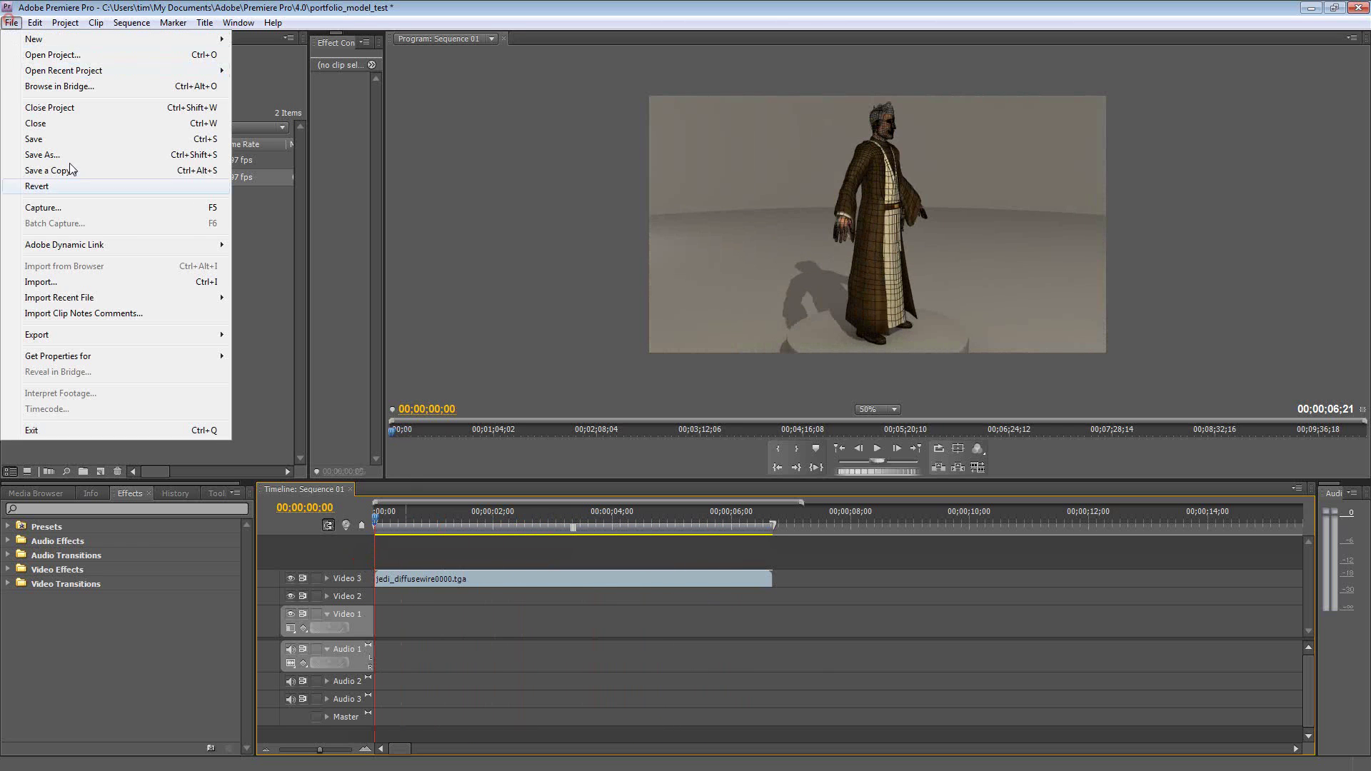
click(132, 285)
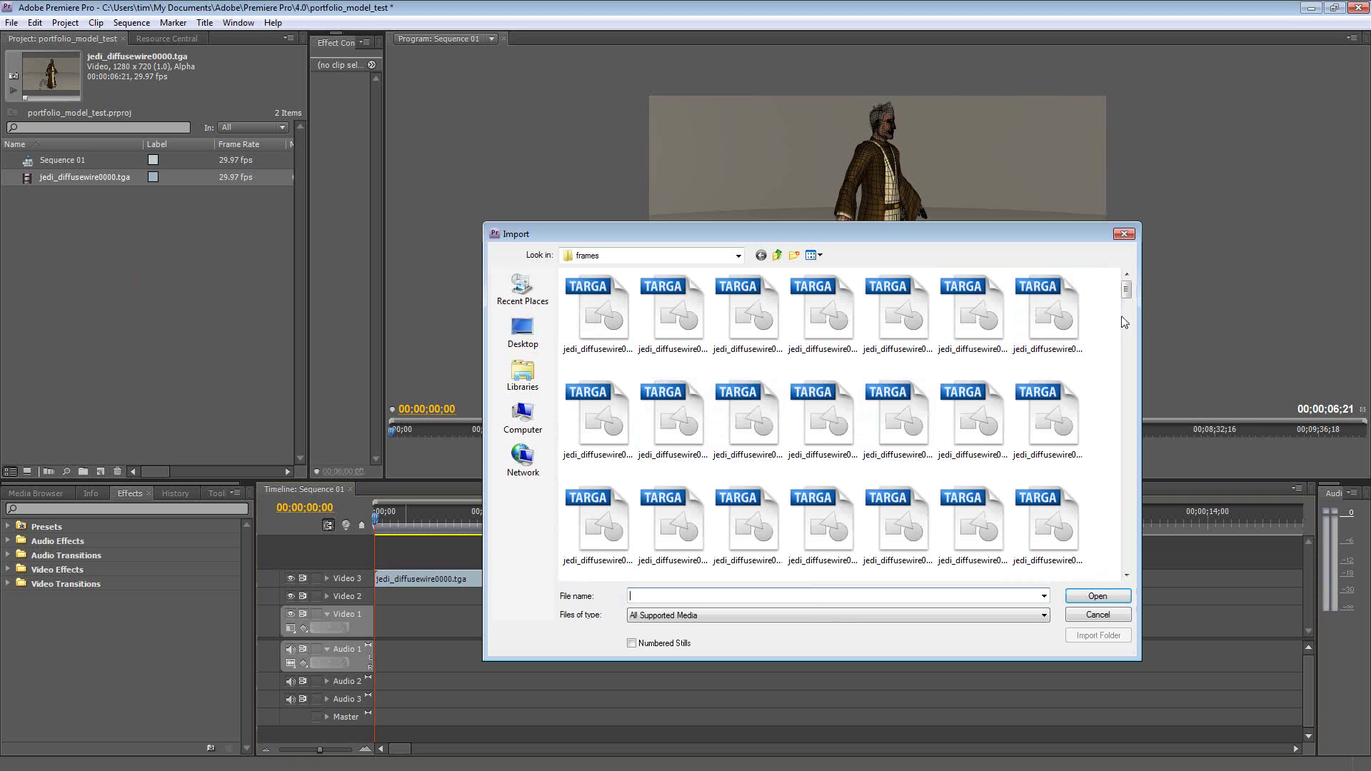
drag(1130, 312, 1132, 474)
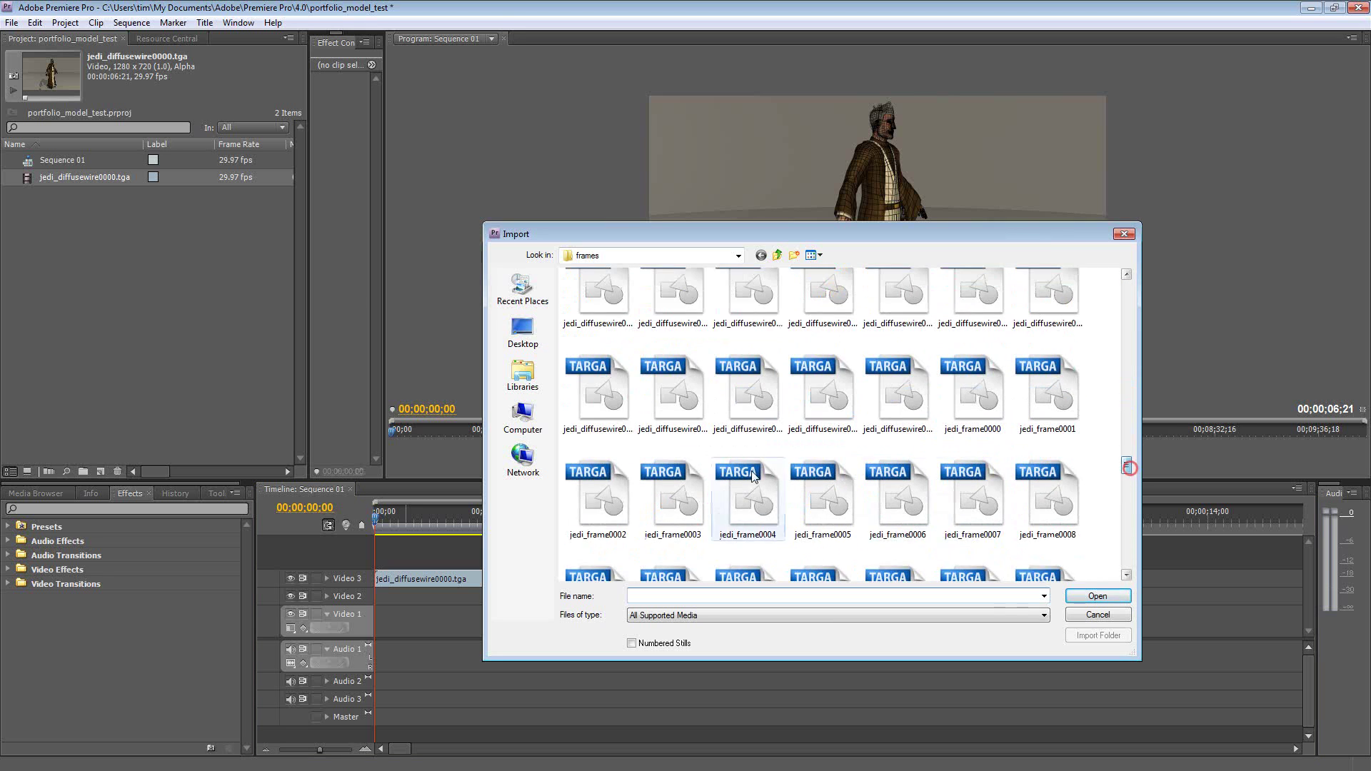
click(599, 498)
click(975, 396)
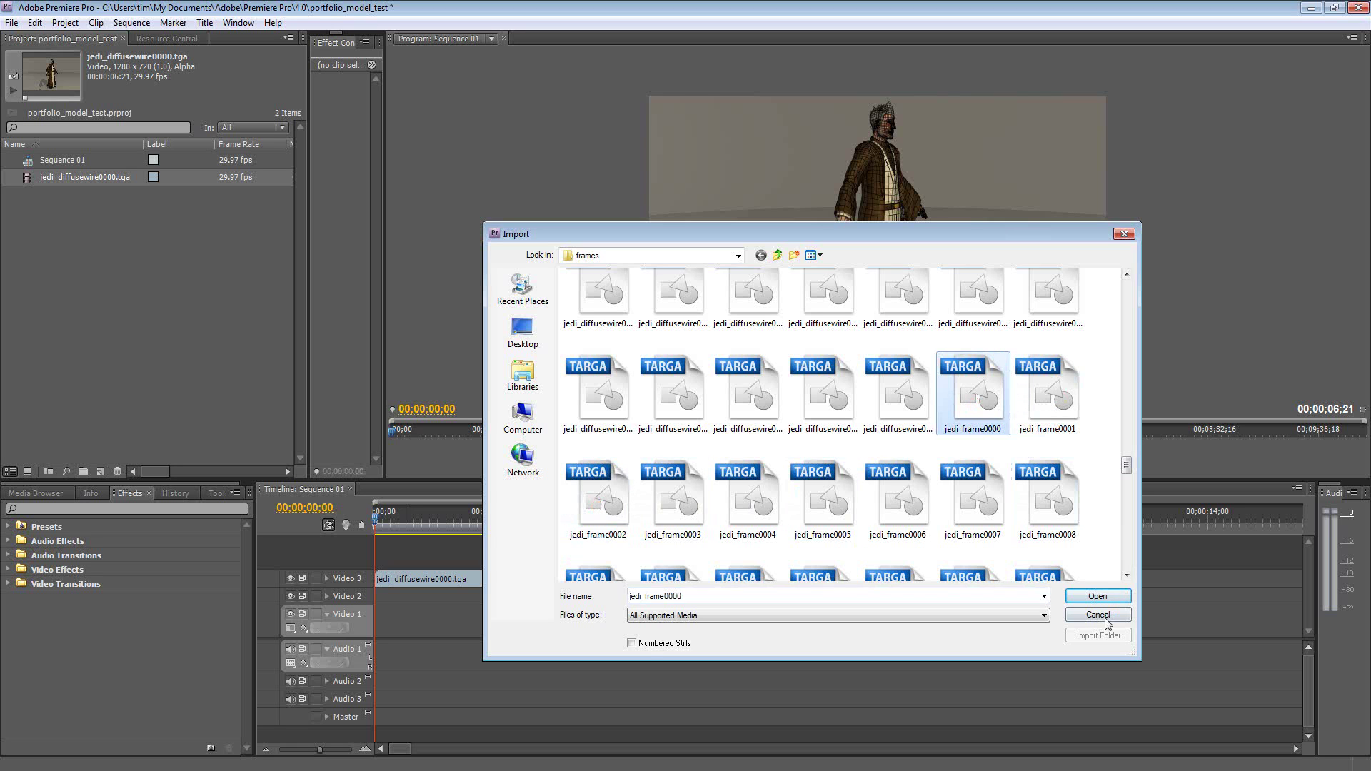
click(631, 644)
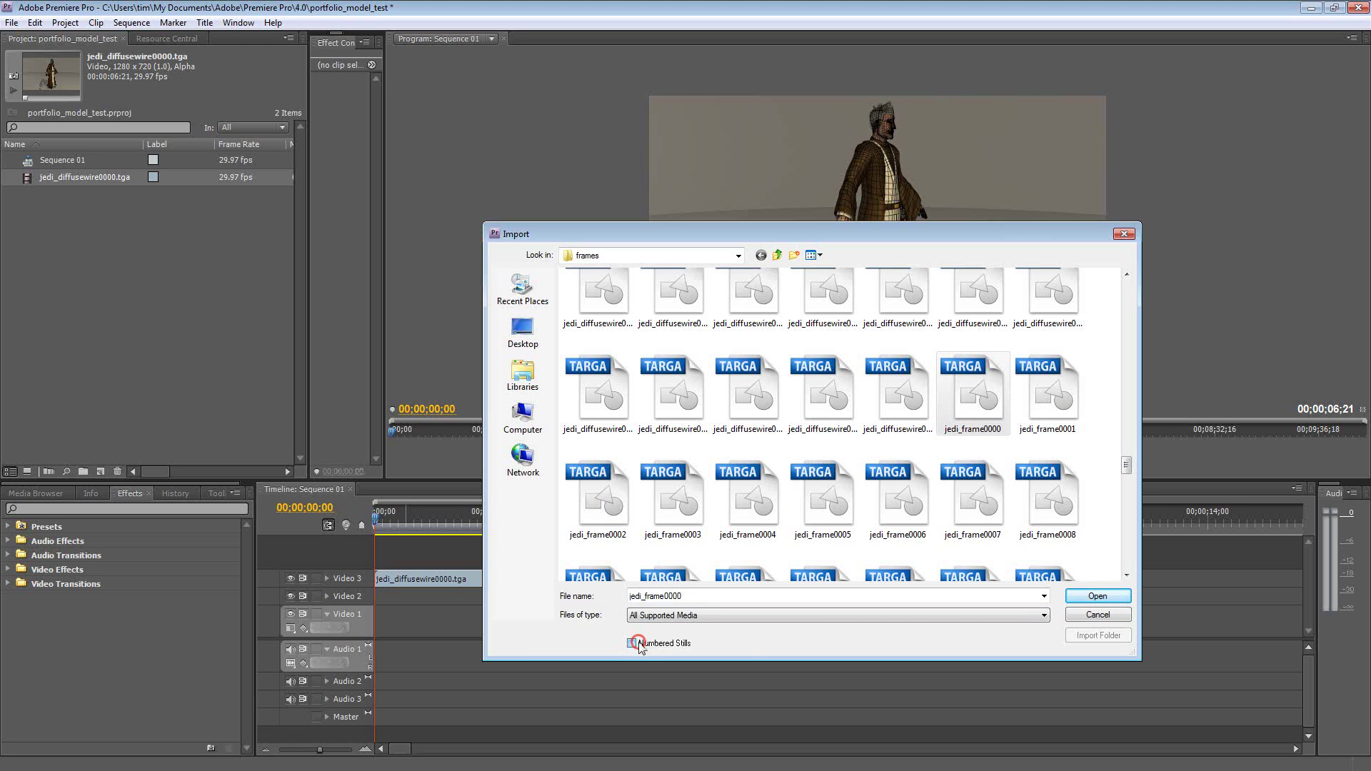
click(1089, 596)
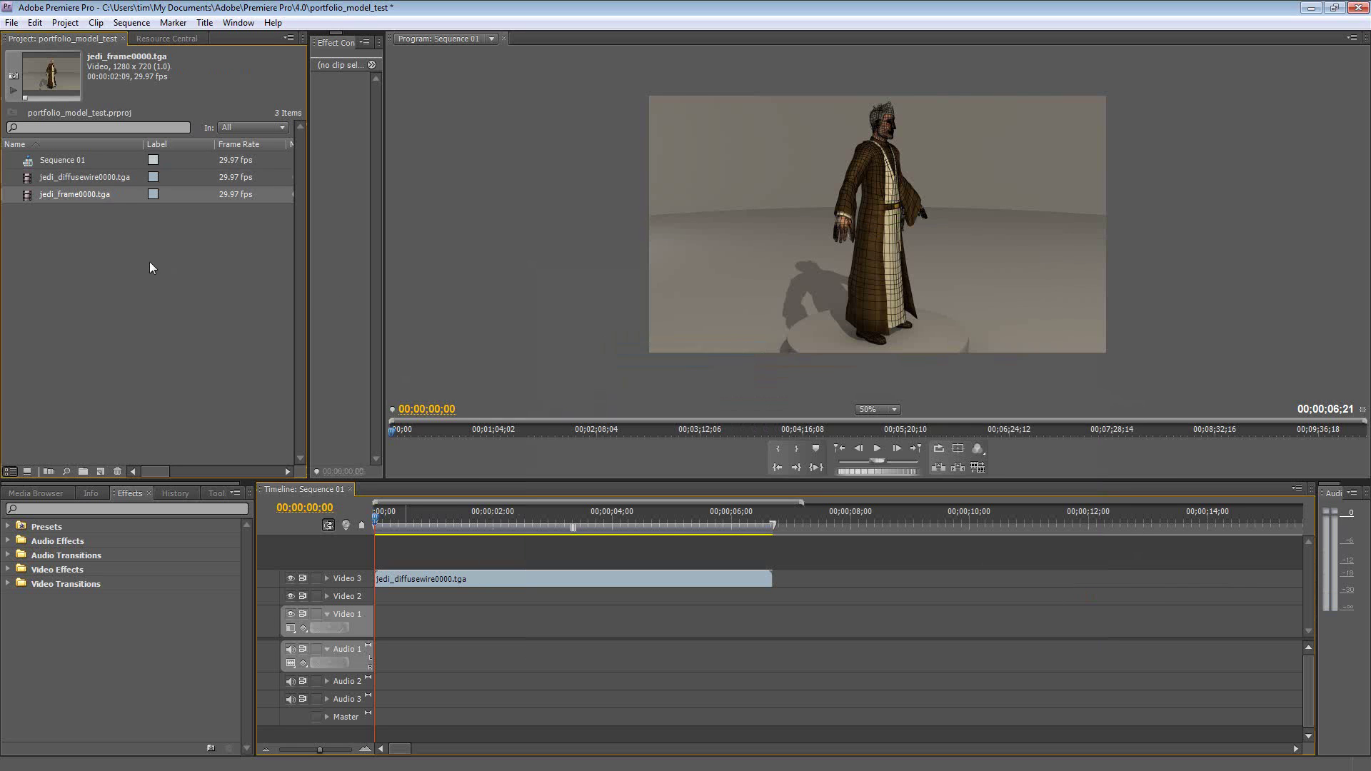
Place the jedi_frame0000.tga clip at the start of Video 2, beneath the jedi_diffusewire clip.
drag(29, 194, 443, 604)
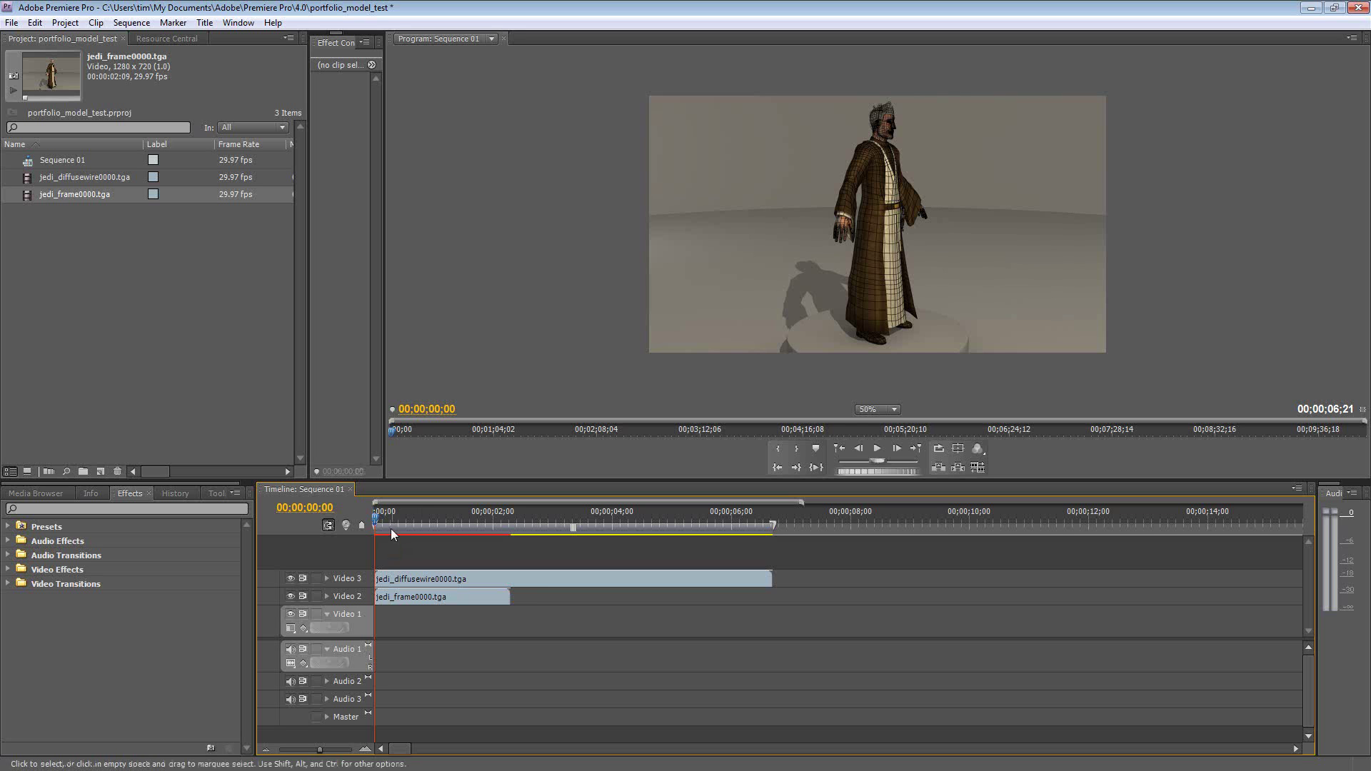
mouse_move(392, 529)
mouse_down()
mouse_move(502, 547)
mouse_move(376, 537)
mouse_up()
right_click(34, 195)
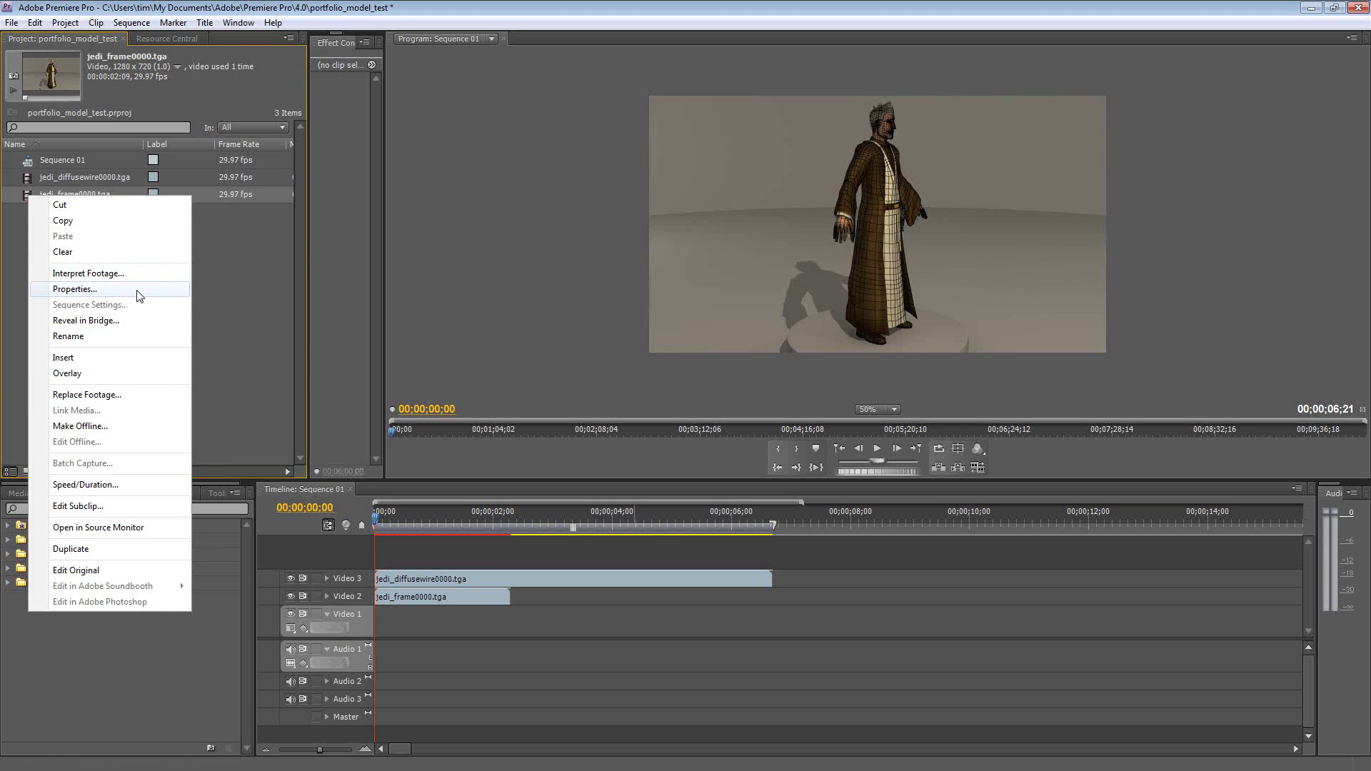
click(221, 272)
click(72, 195)
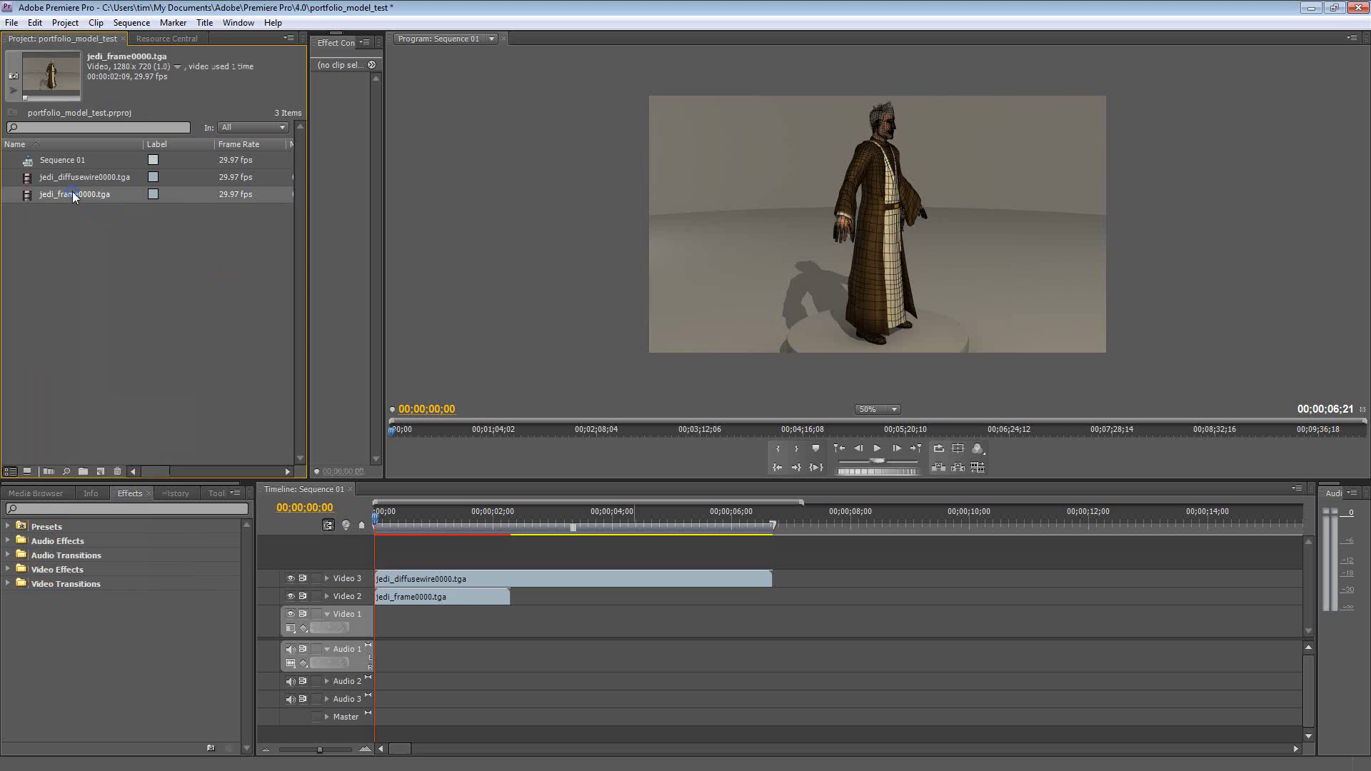
right_click(28, 195)
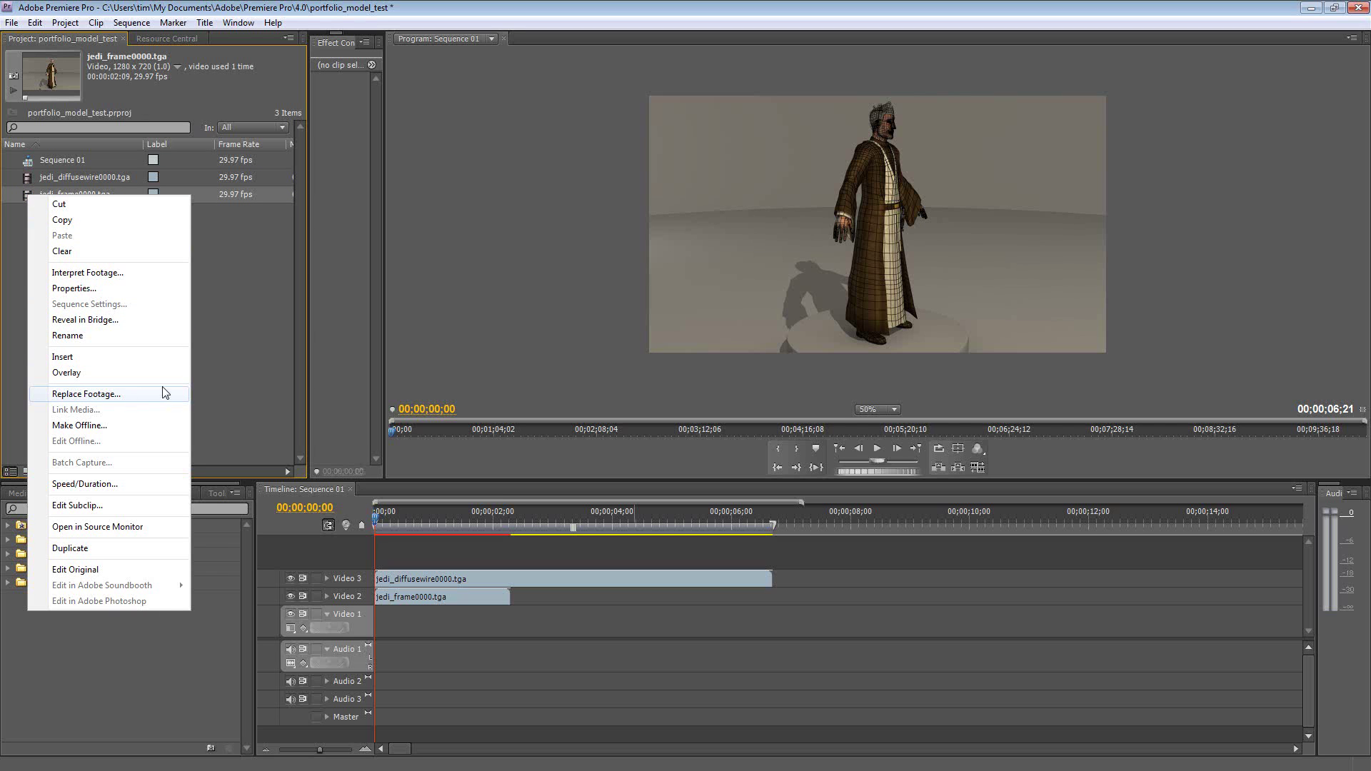
click(252, 333)
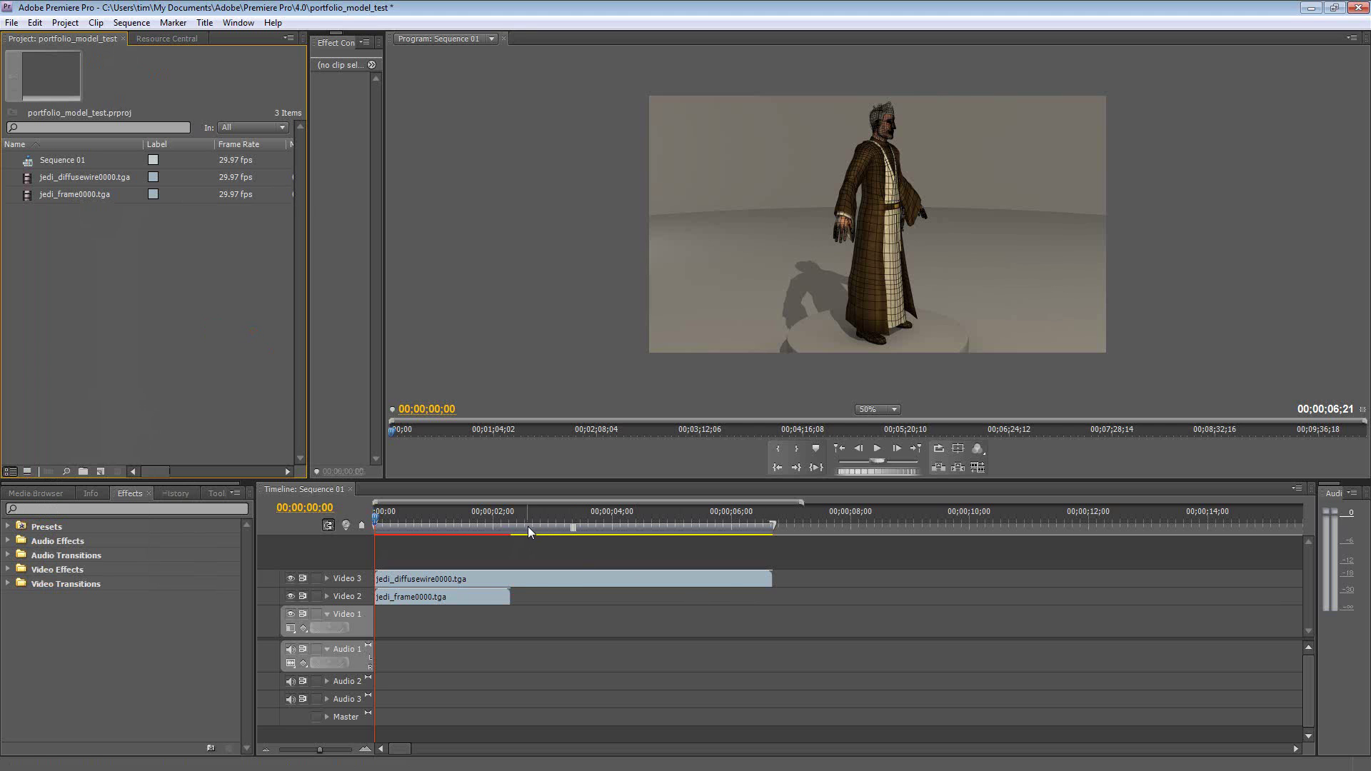
Move both clips down one track, putting jedi_diffusewire0000.tga on Video 2 and jedi_frame0000.tga on Video 1.
drag(535, 636, 416, 609)
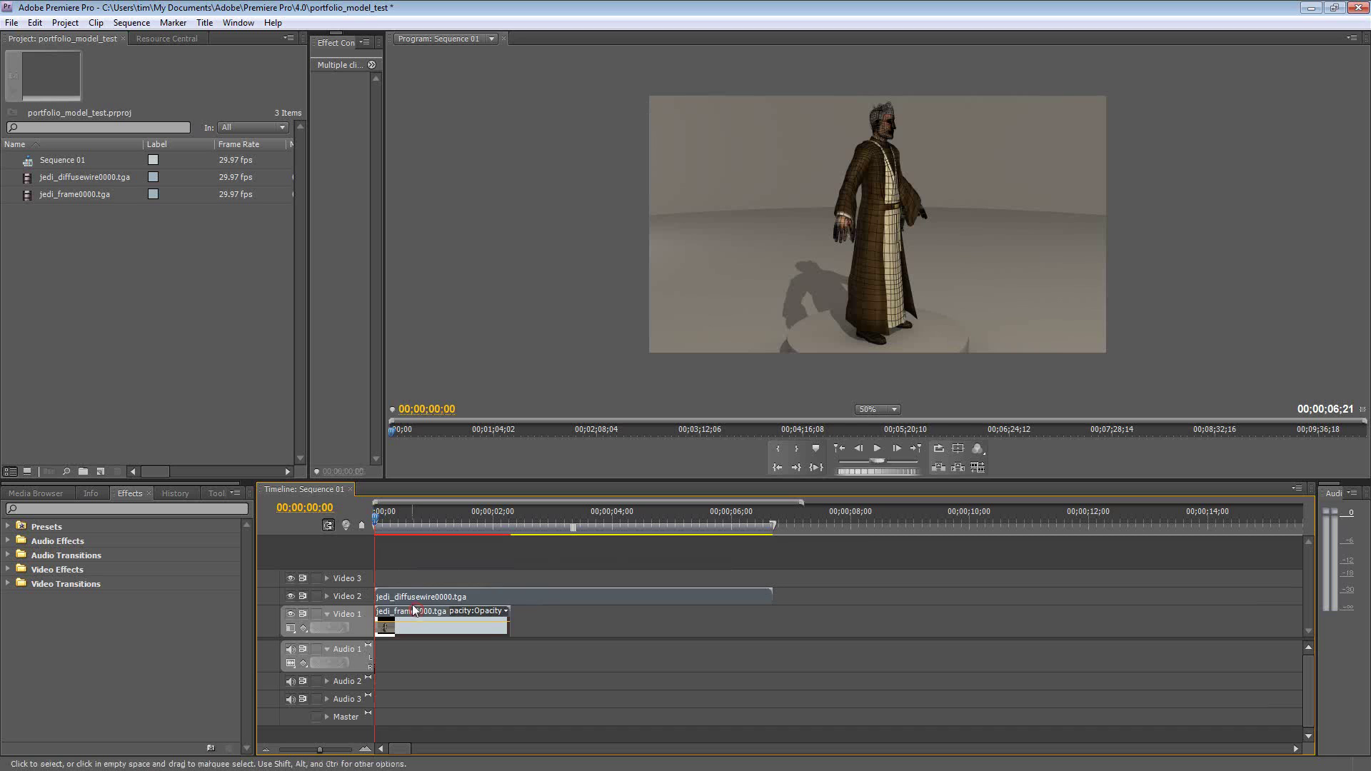
click(383, 583)
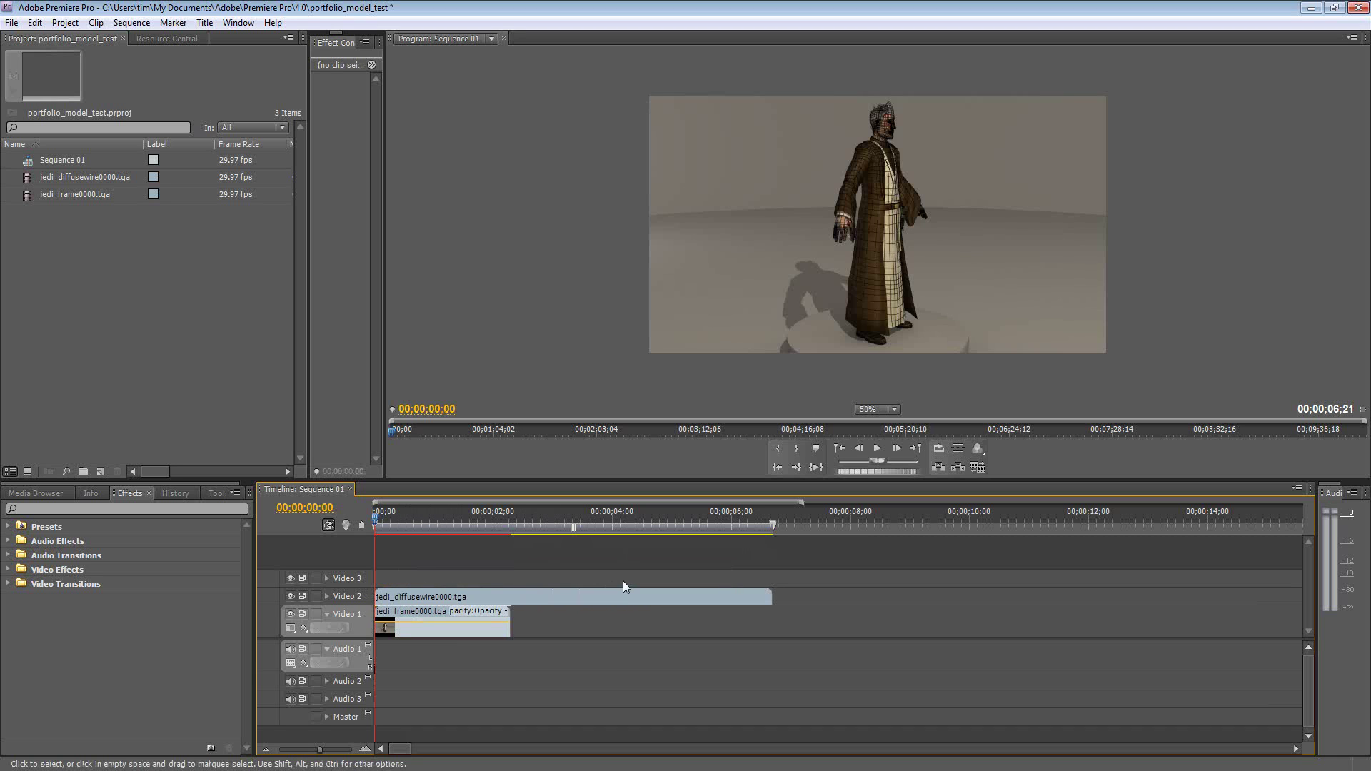
Add one video track after Video 3 and one stereo audio track after Audio 3.
right_click(352, 580)
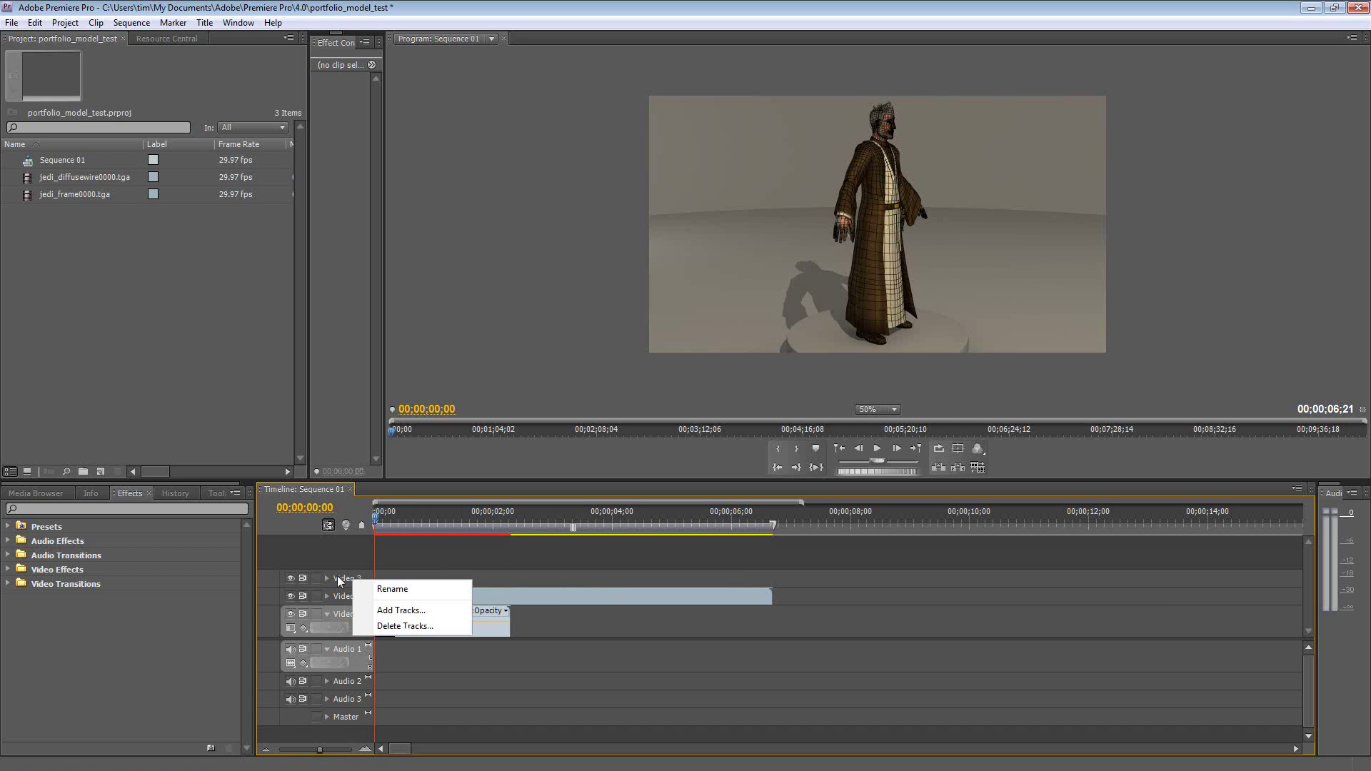
click(392, 612)
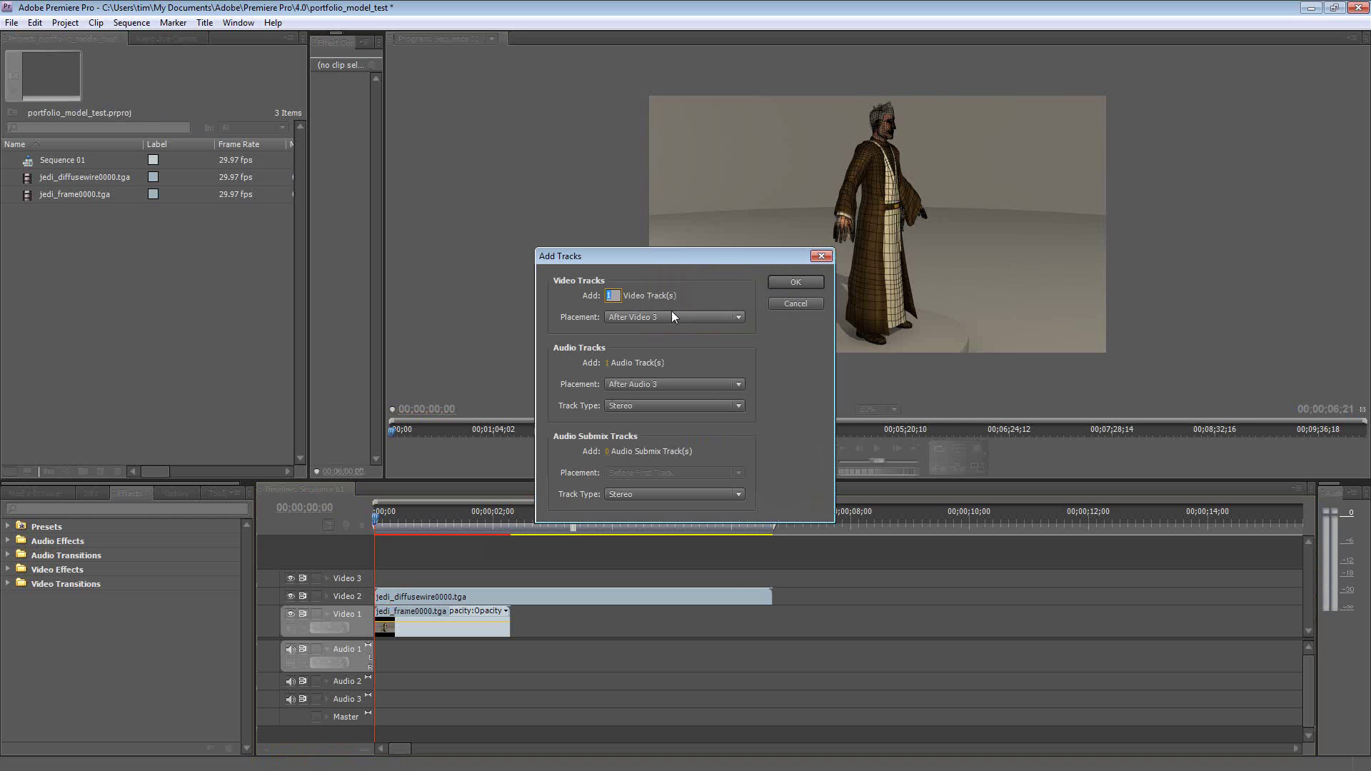
click(778, 281)
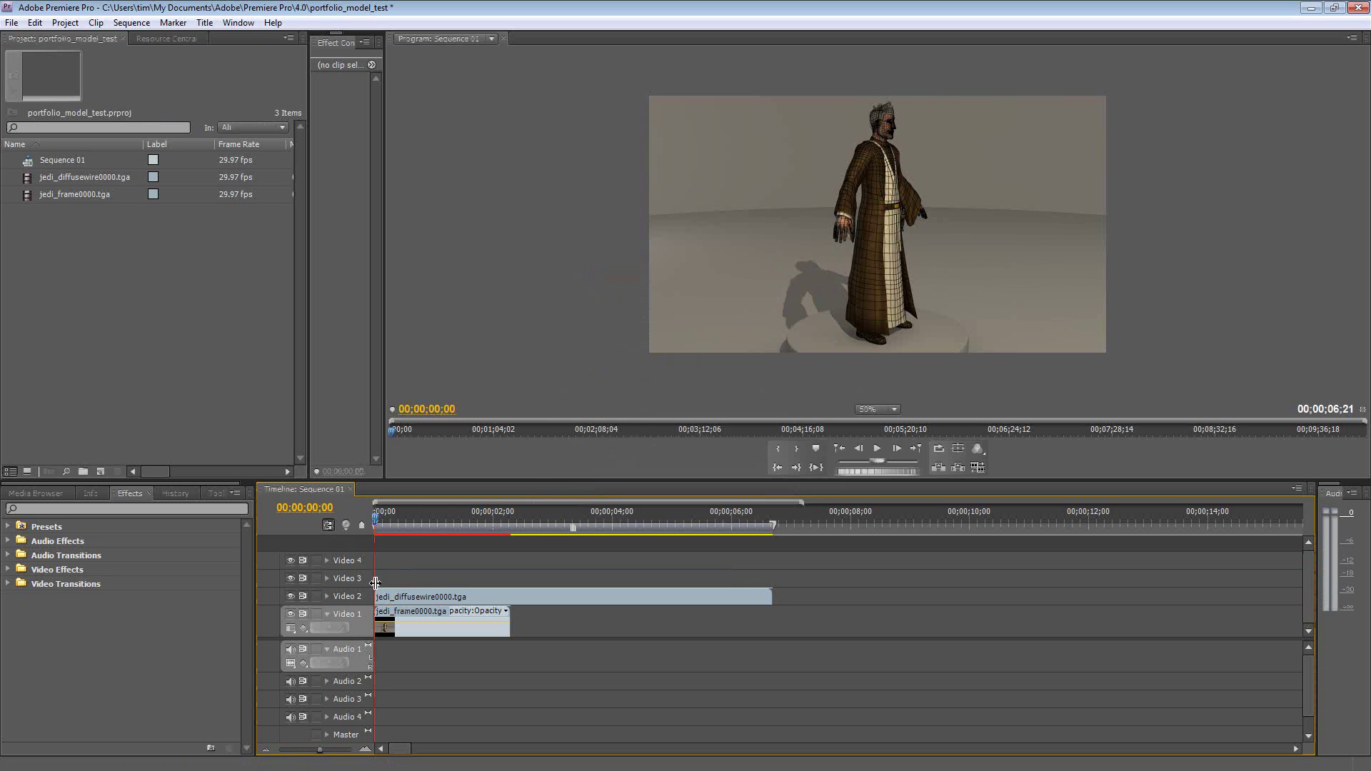
mouse_move(393, 521)
mouse_down()
mouse_move(371, 529)
mouse_move(517, 524)
mouse_move(374, 533)
mouse_up()
Apply an Additive Dissolve to the start of the jedi_diffusewire clip on Video 2 and lengthen it to just short of the jedi_frame clip's end.
click(438, 598)
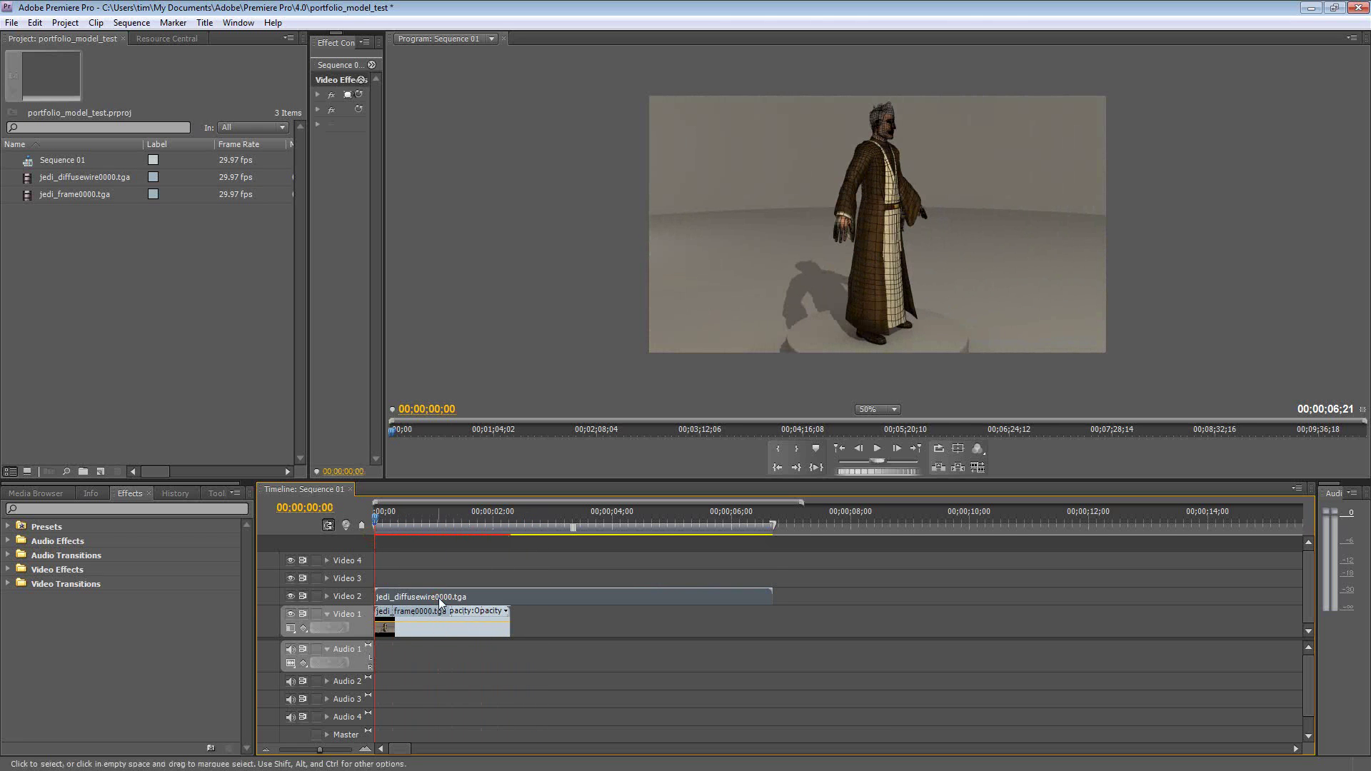
drag(382, 521, 370, 567)
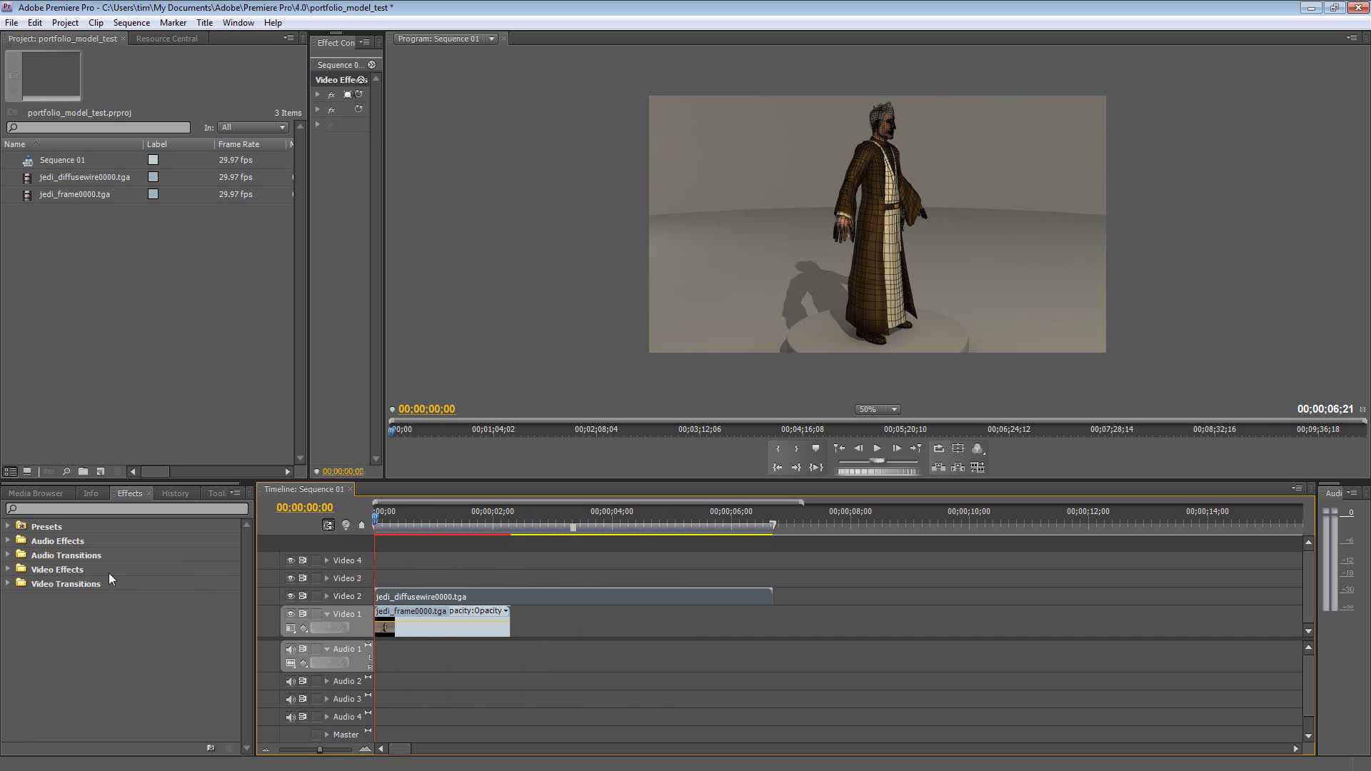
click(8, 584)
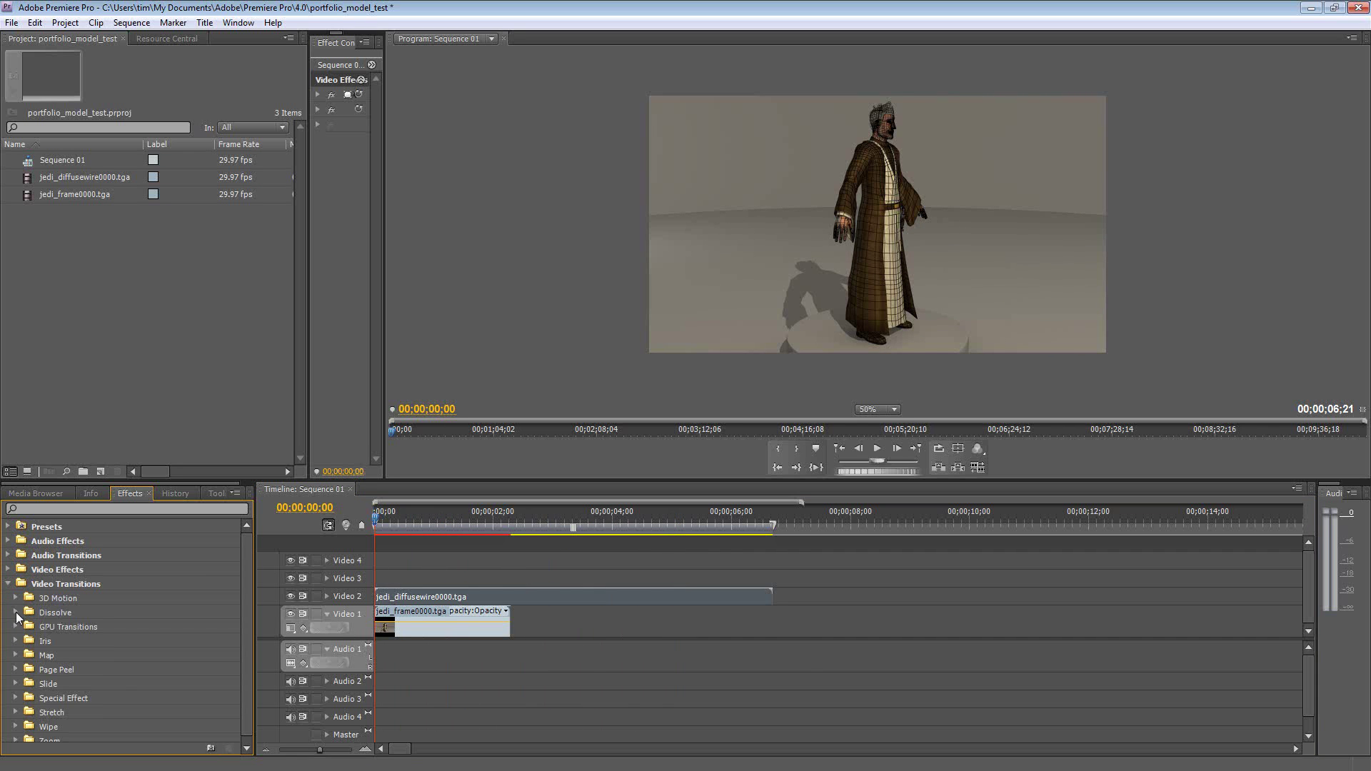
click(16, 613)
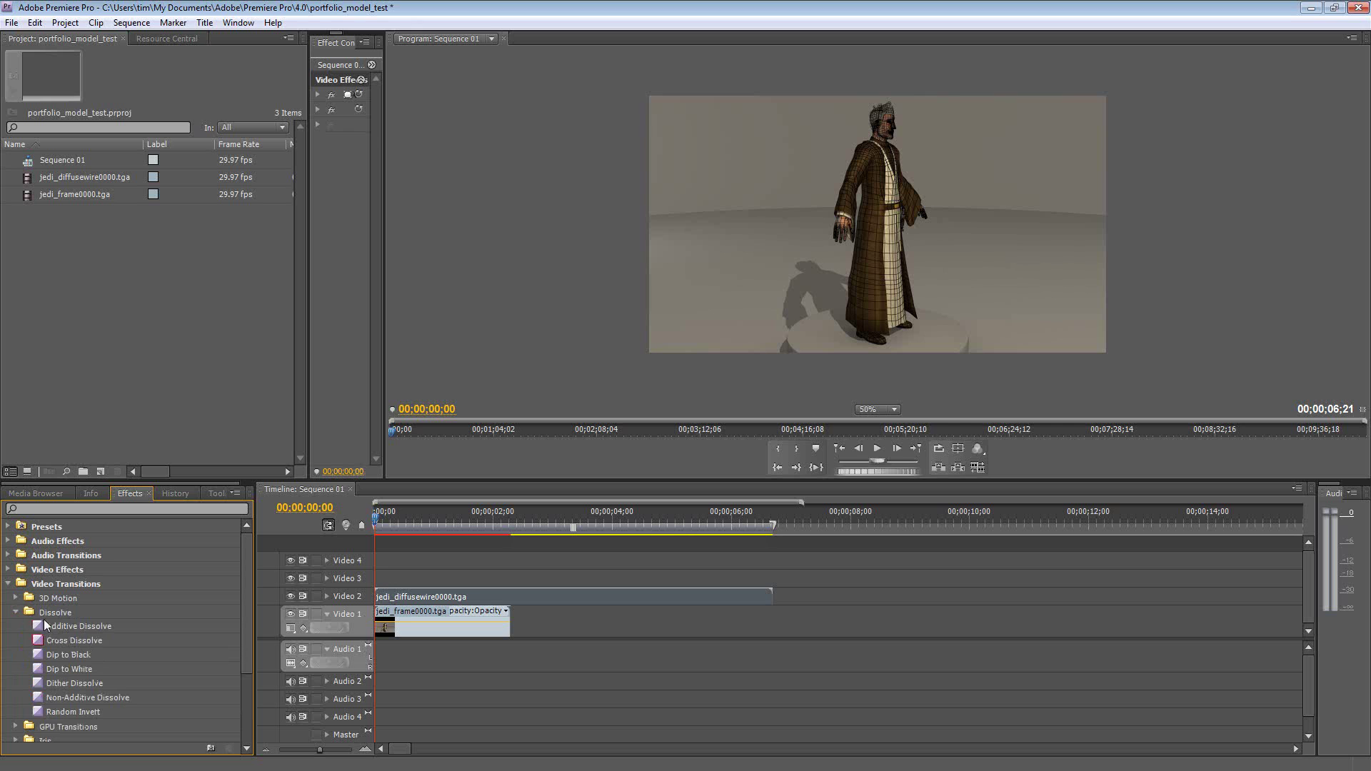
drag(42, 625, 401, 602)
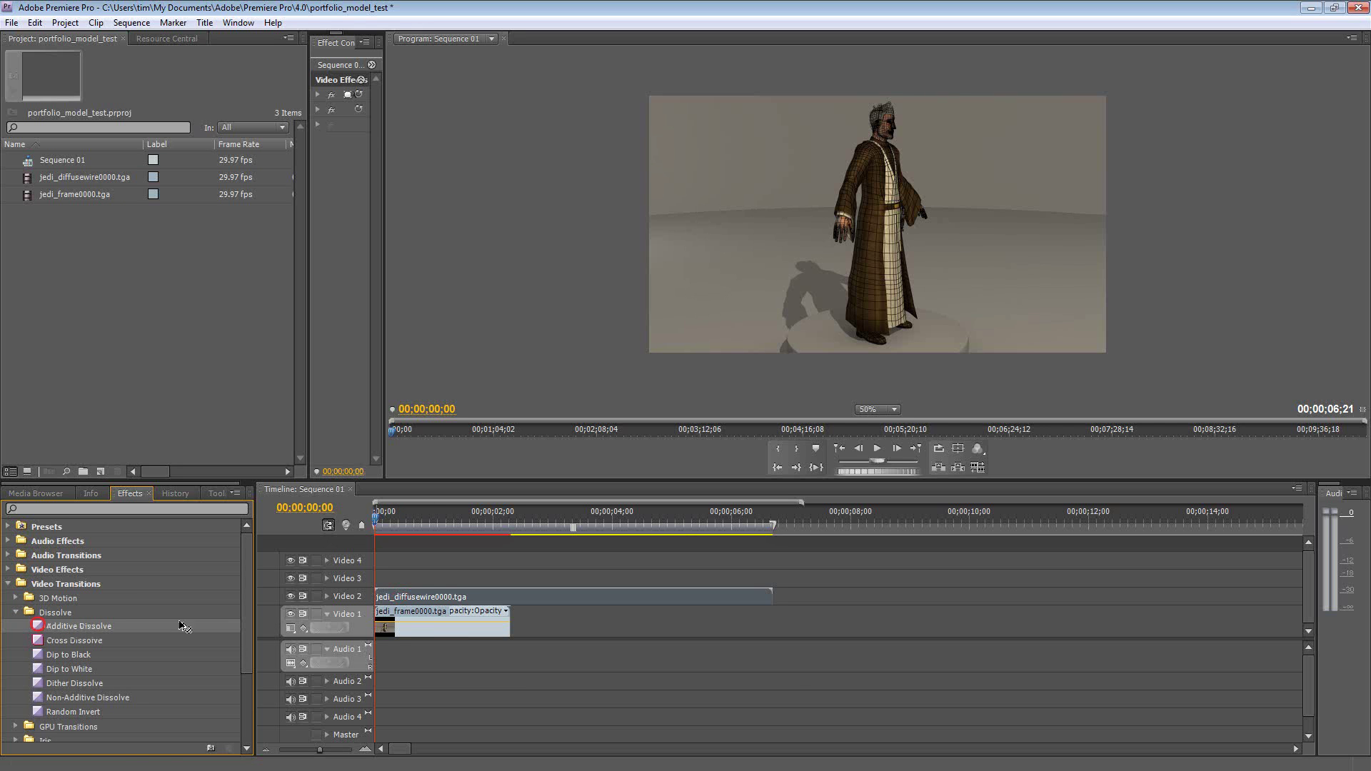
drag(184, 626, 494, 604)
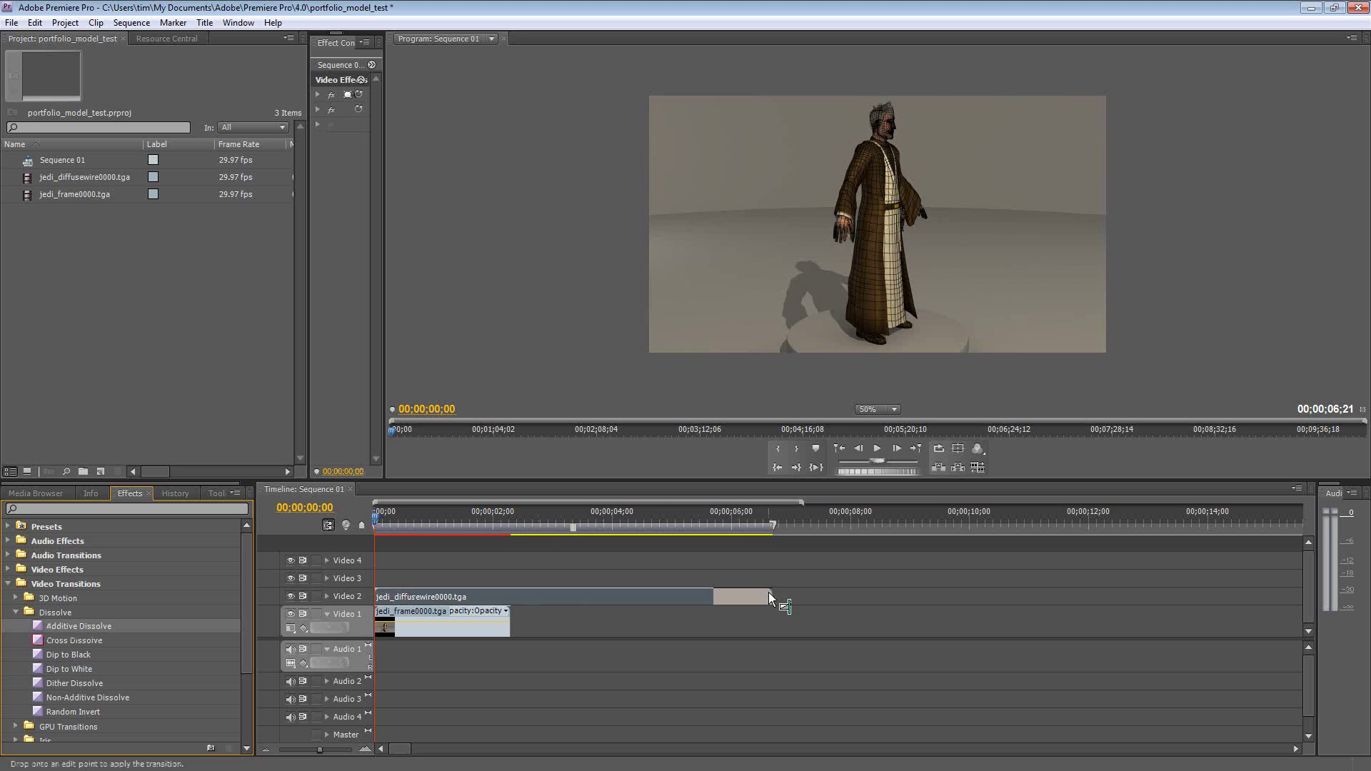
drag(769, 593, 474, 600)
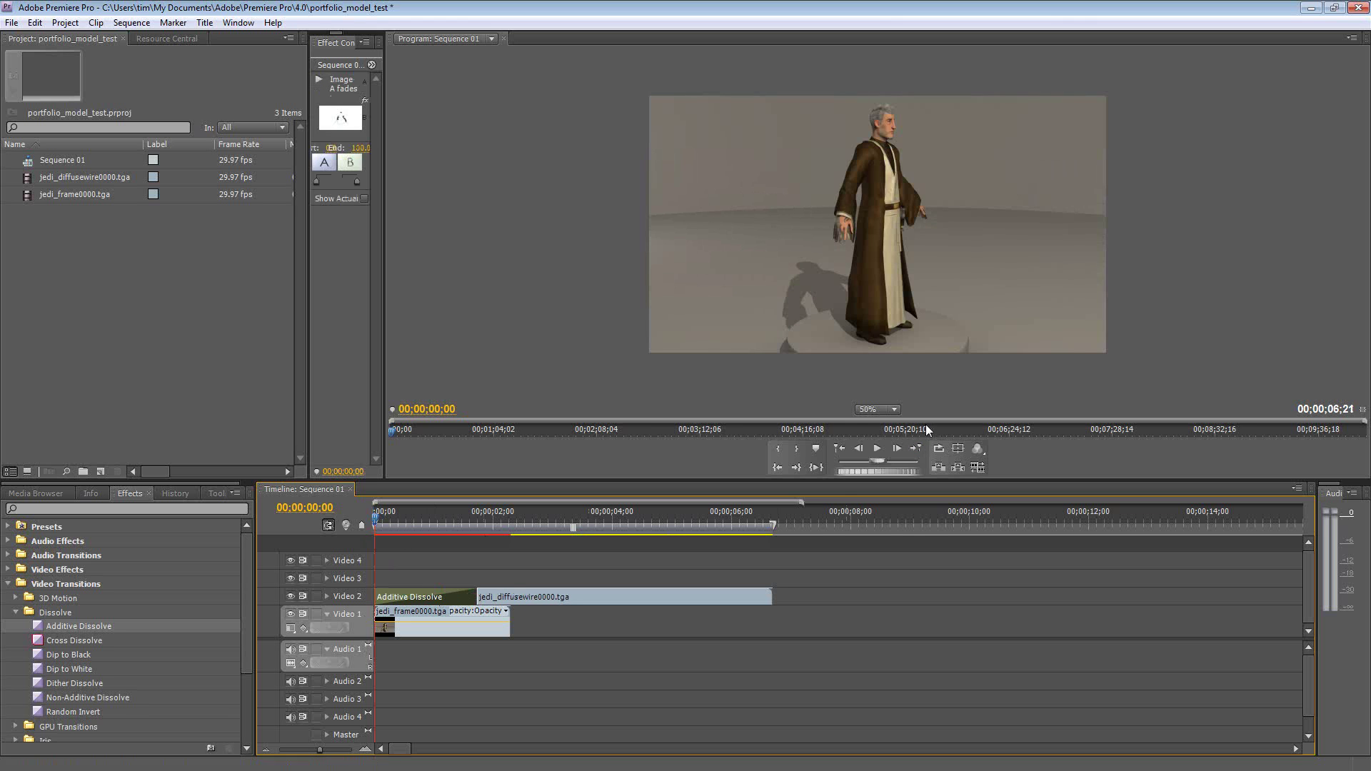
Preview the dissolve, extend it to the end of the jedi_frame clip on Video 1, and return the playhead to the start.
click(878, 450)
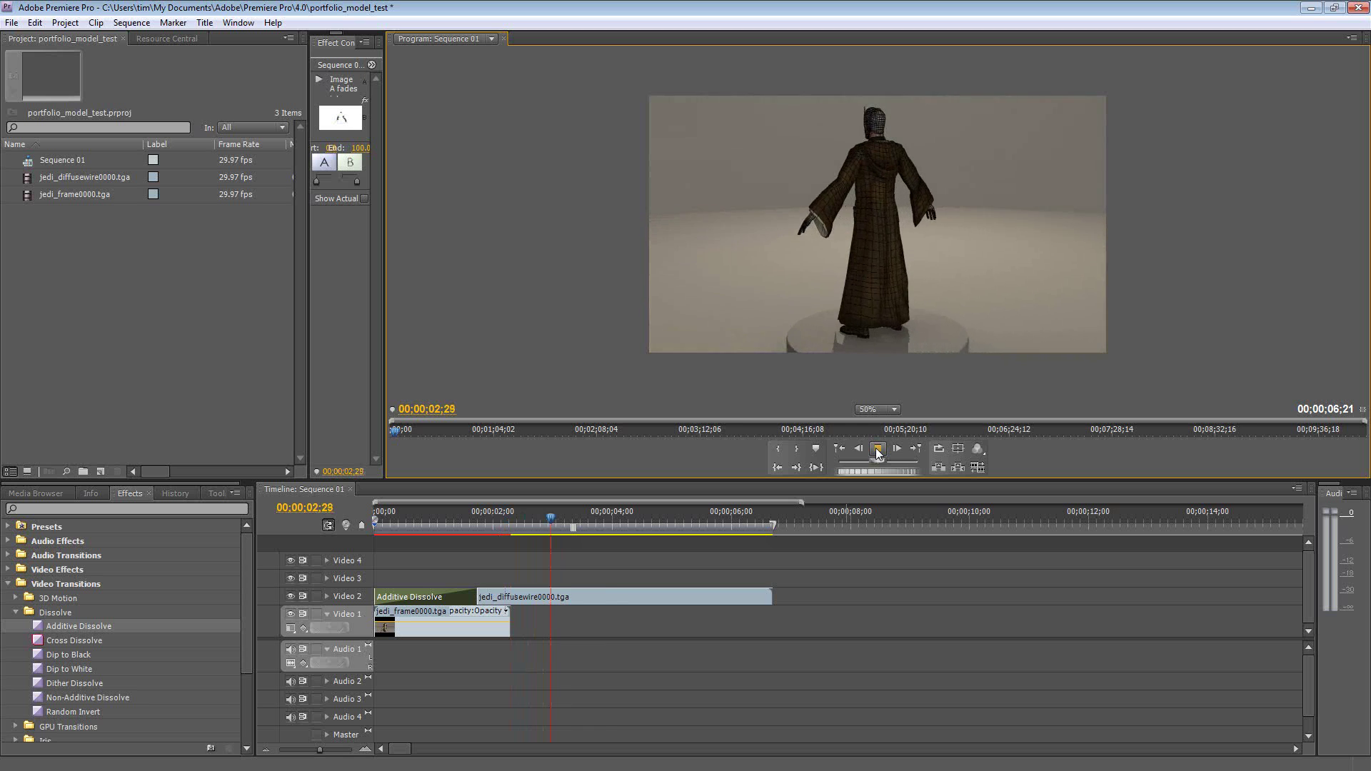
click(877, 449)
drag(480, 594, 507, 595)
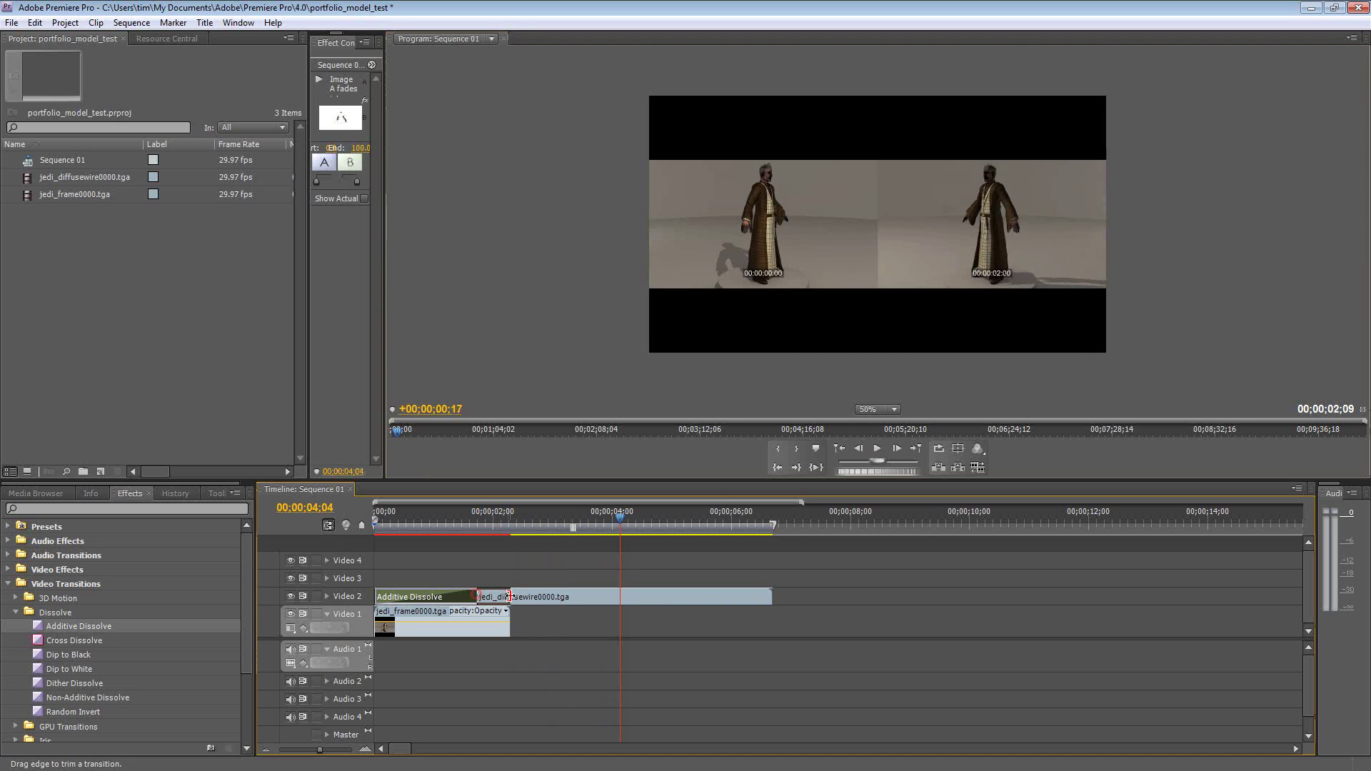
click(377, 525)
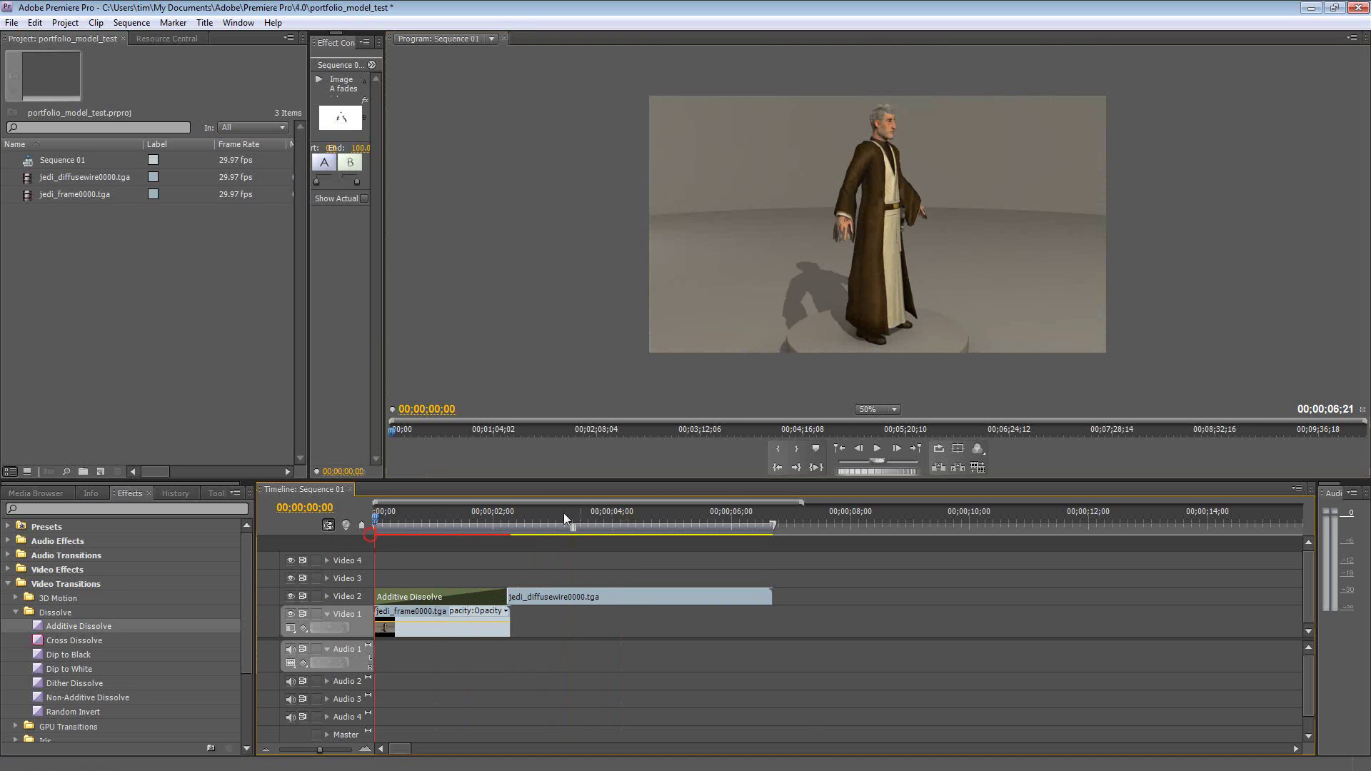
Preview the dissolve, then clear the Additive Dissolve from the start of the jedi_diffusewire clip on Video 2.
click(878, 448)
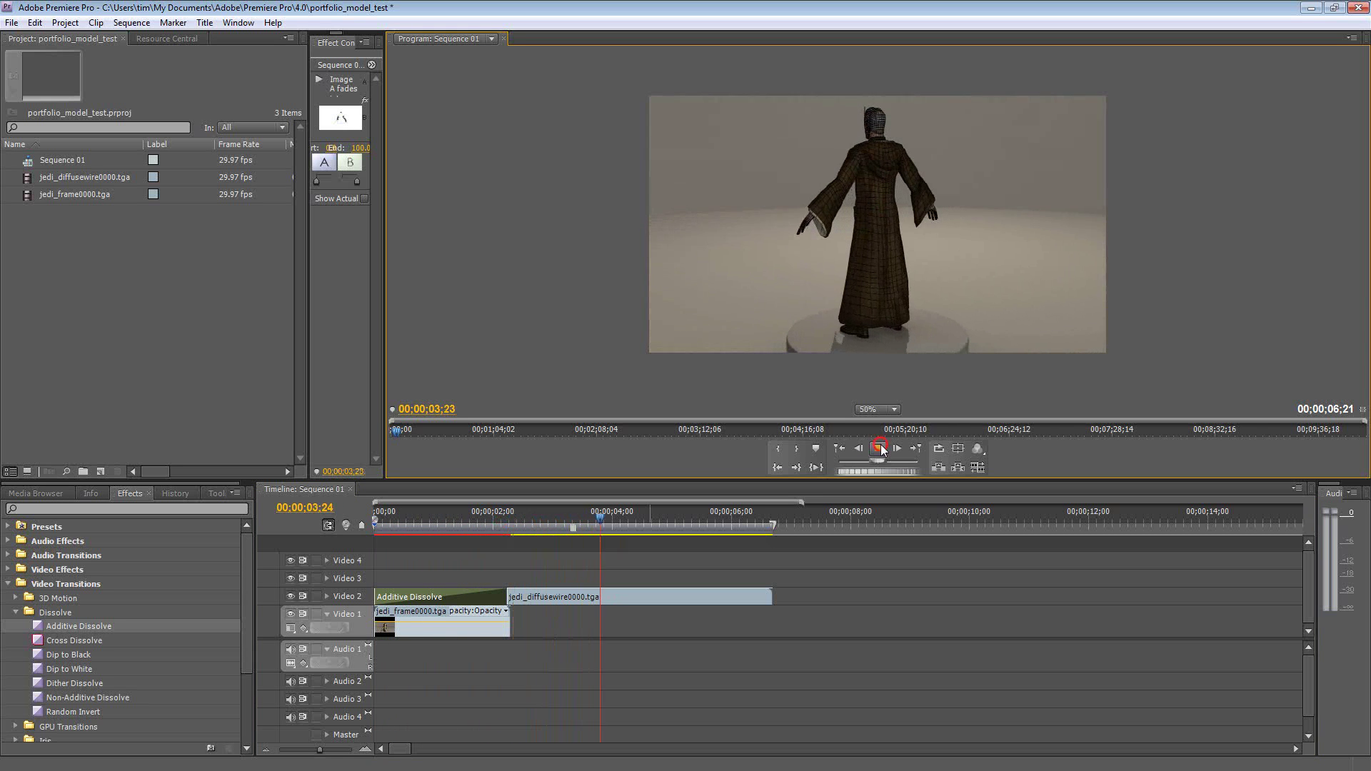
click(880, 449)
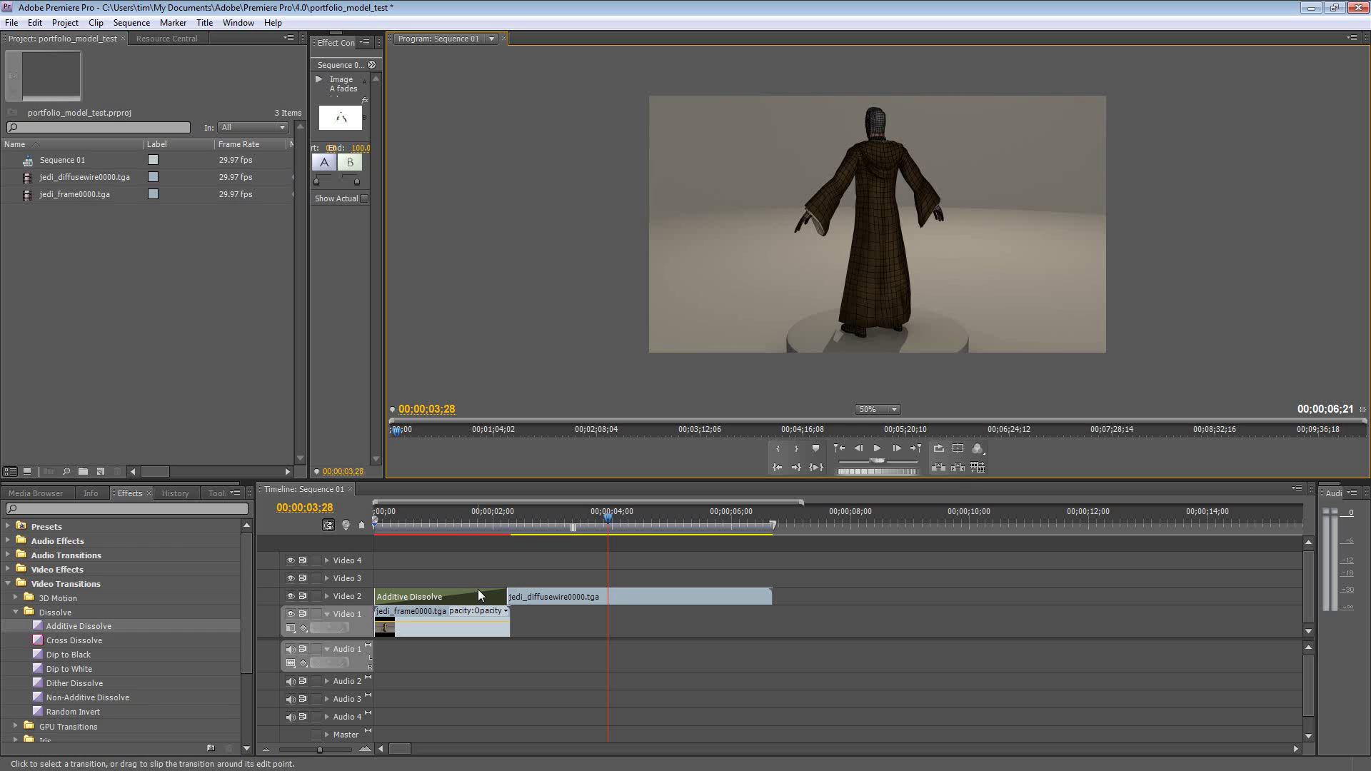
click(450, 597)
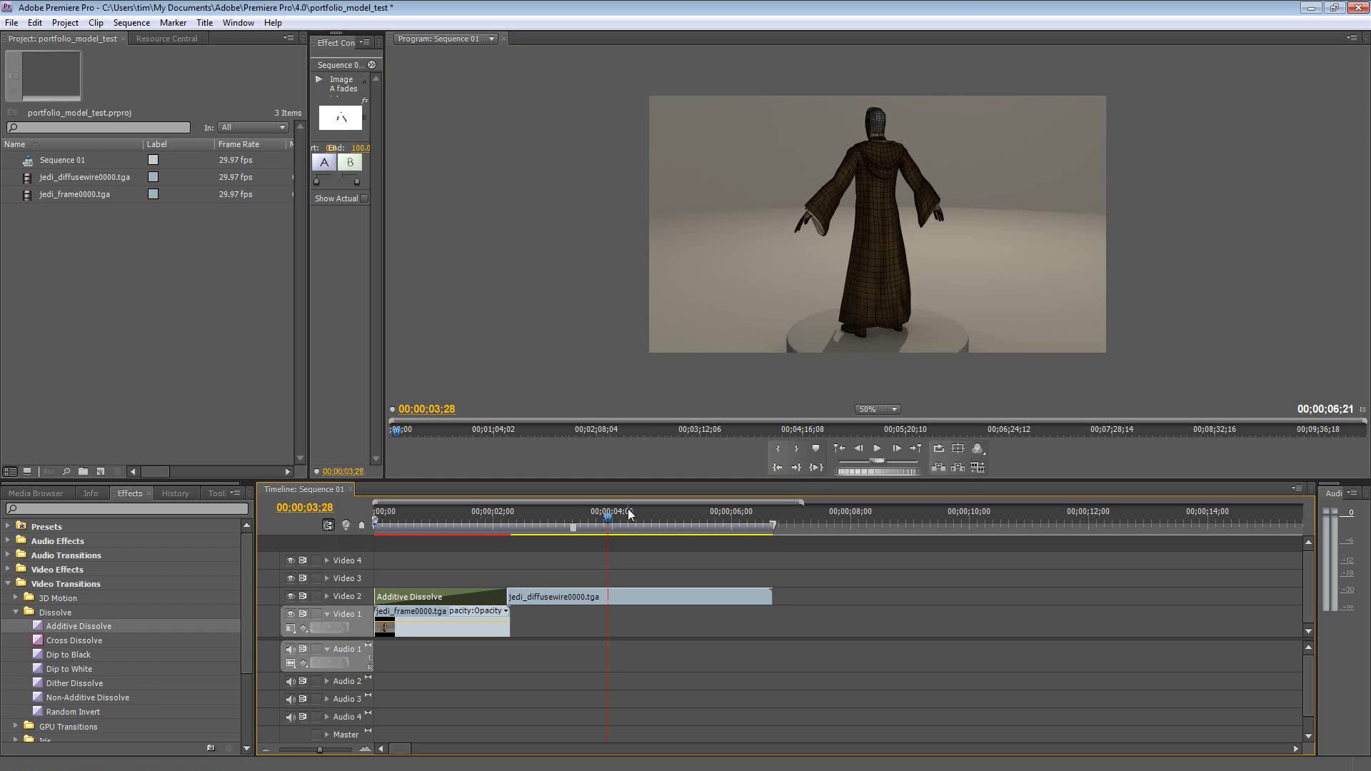
drag(627, 508, 370, 595)
right_click(464, 596)
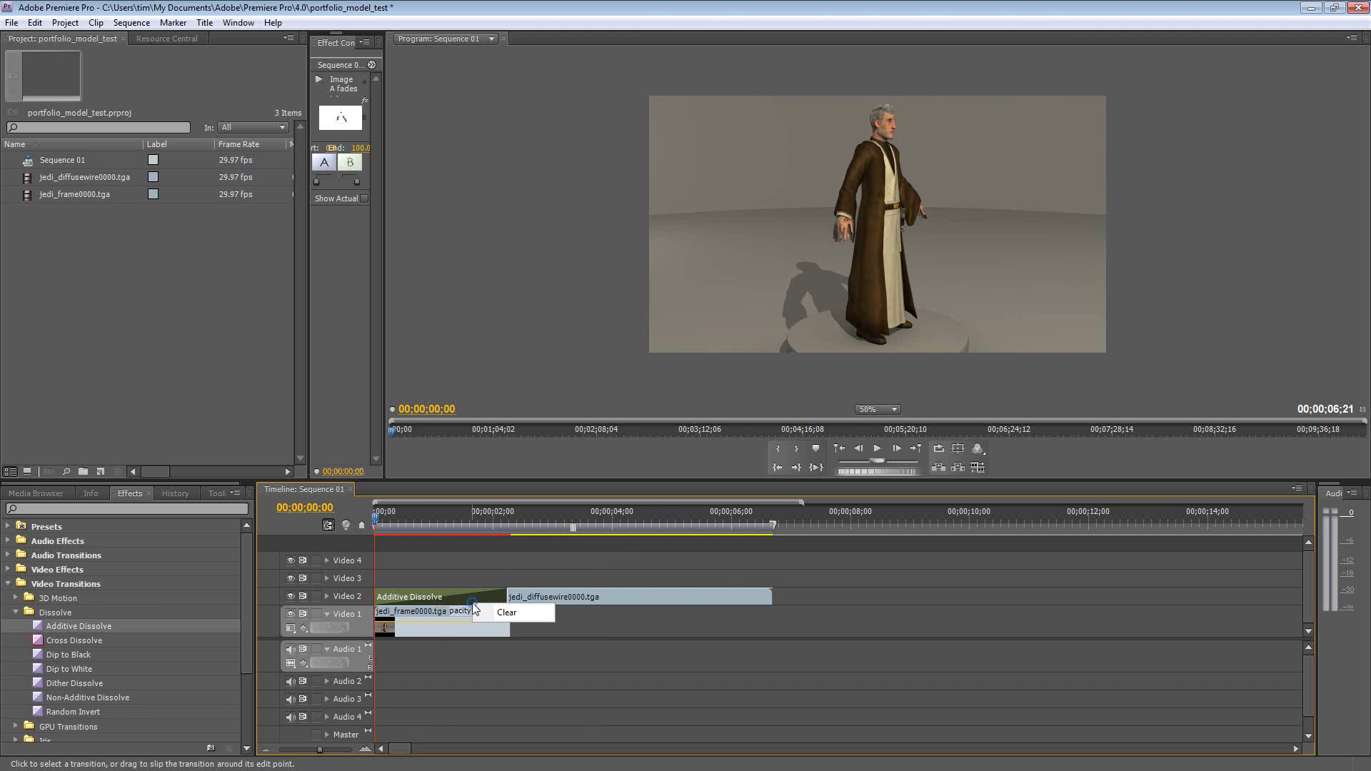
click(488, 613)
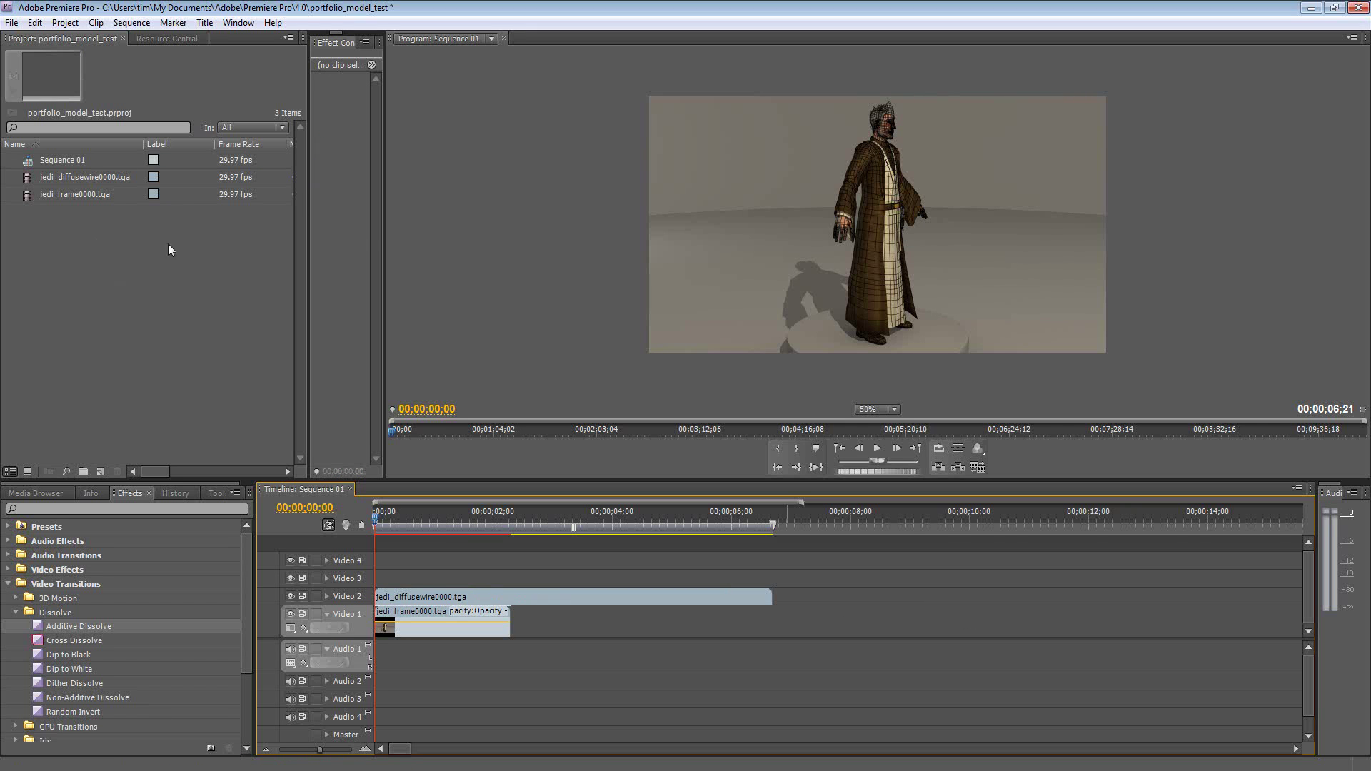
Split the jedi_diffusewire clip on Video 2 with the Razor tool where the jedi_frame clip below it ends.
click(217, 493)
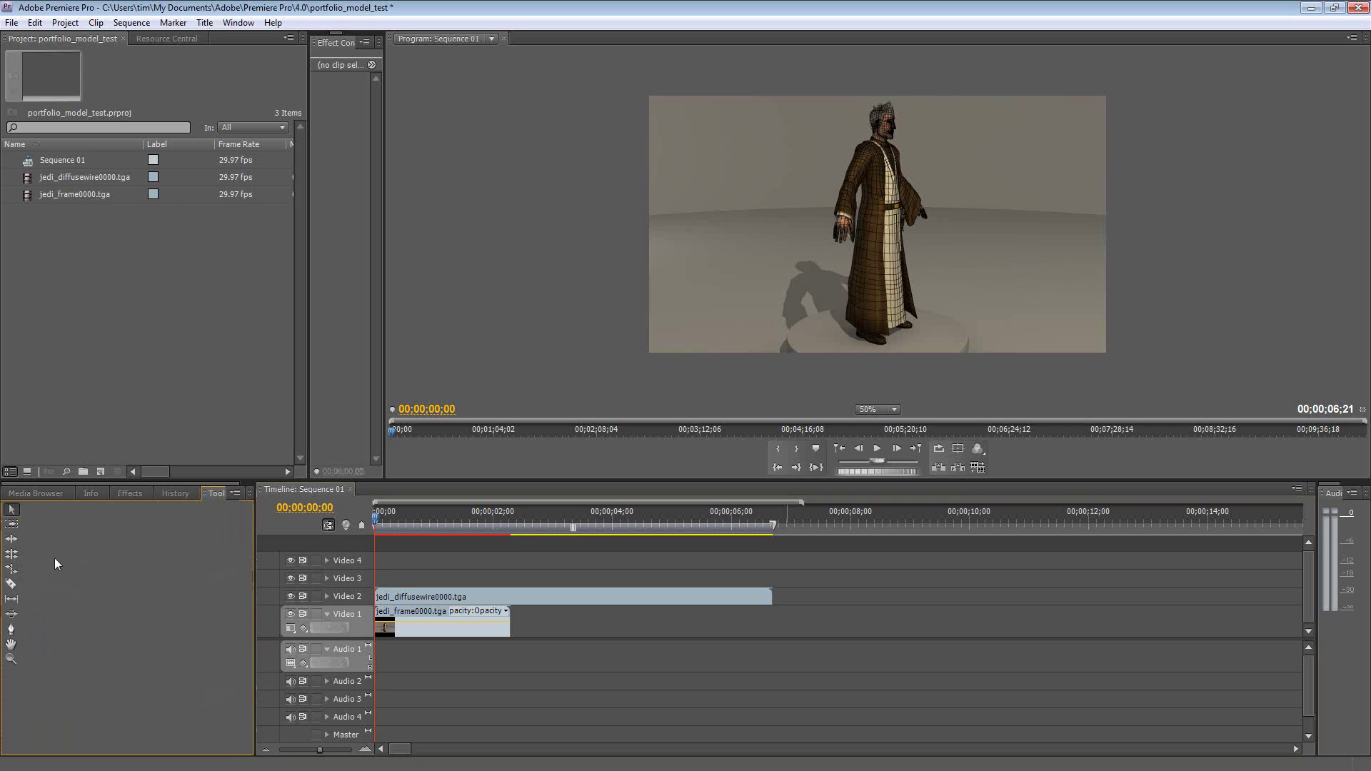
click(11, 584)
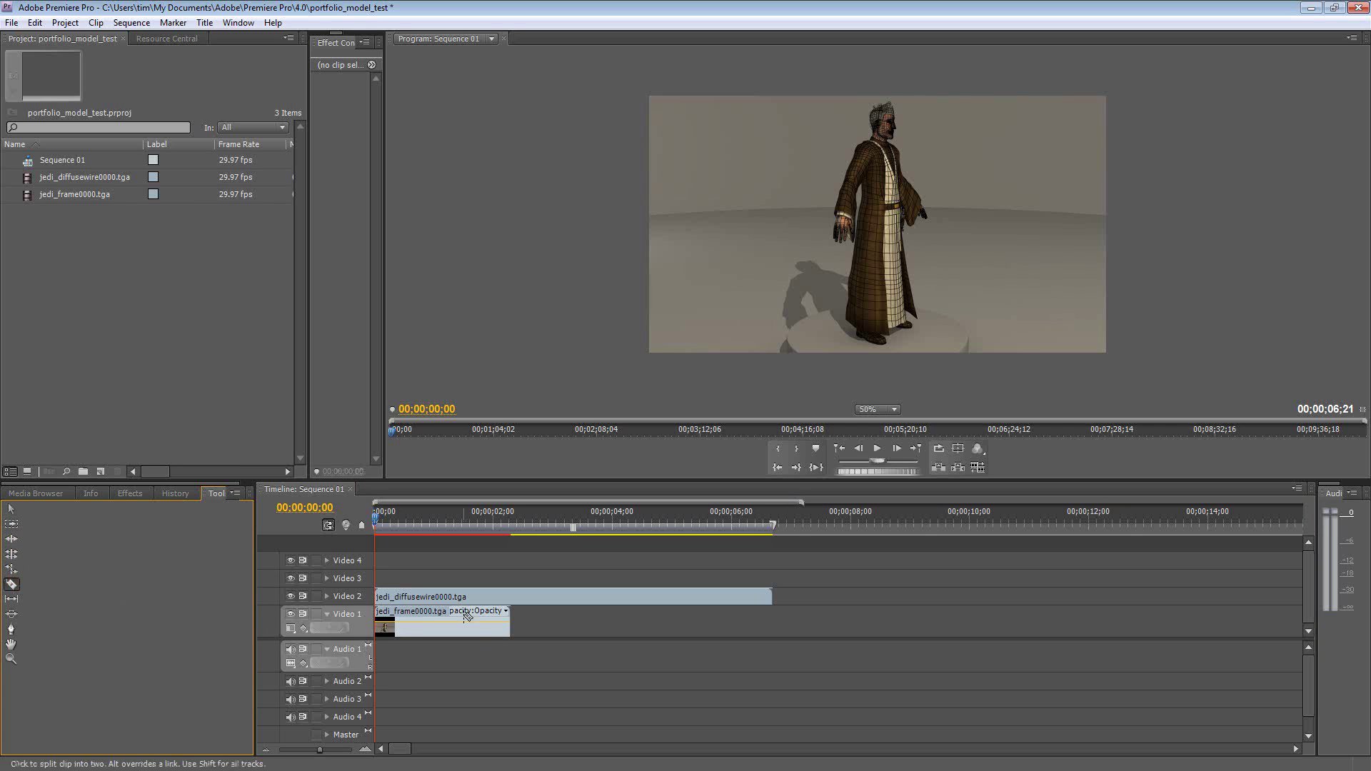
click(512, 597)
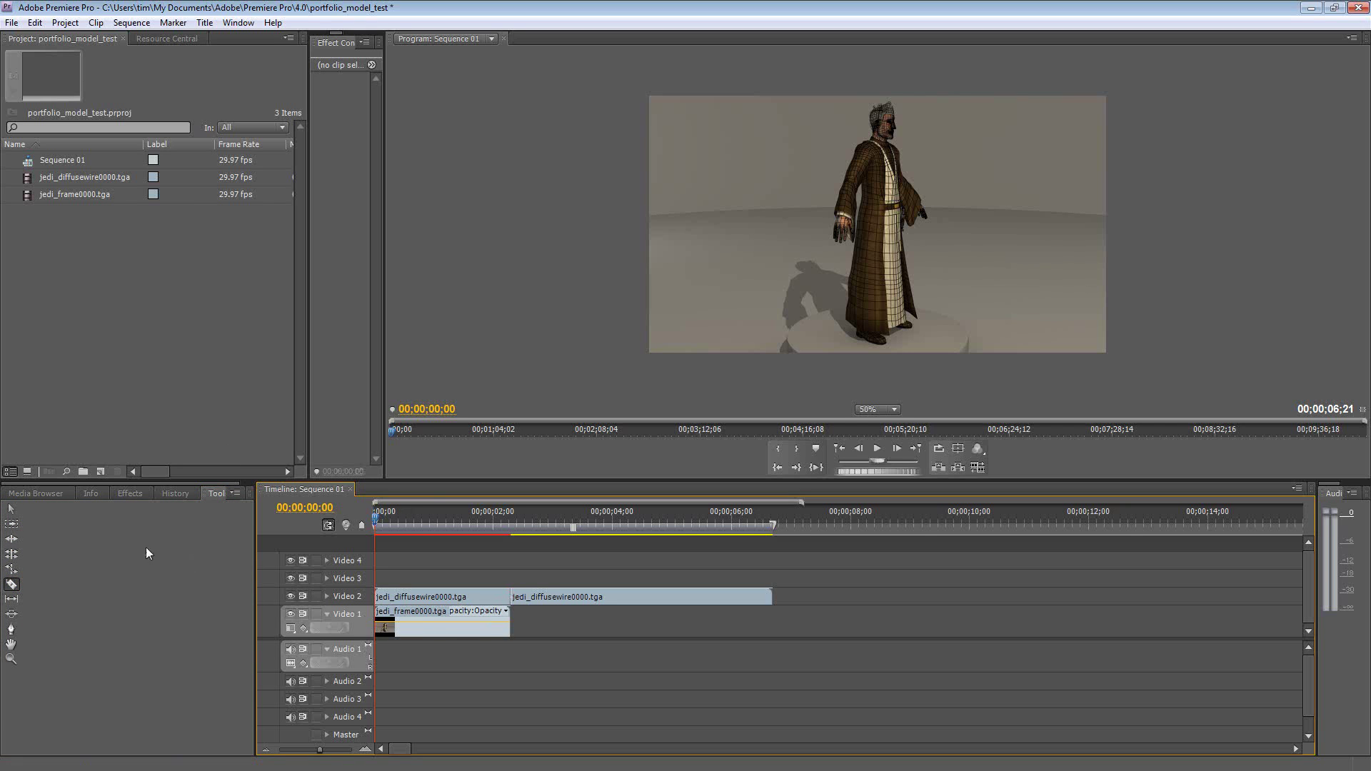
Apply an Additive Dissolve to the start of the second jedi_diffusewire segment, then undo it.
click(130, 494)
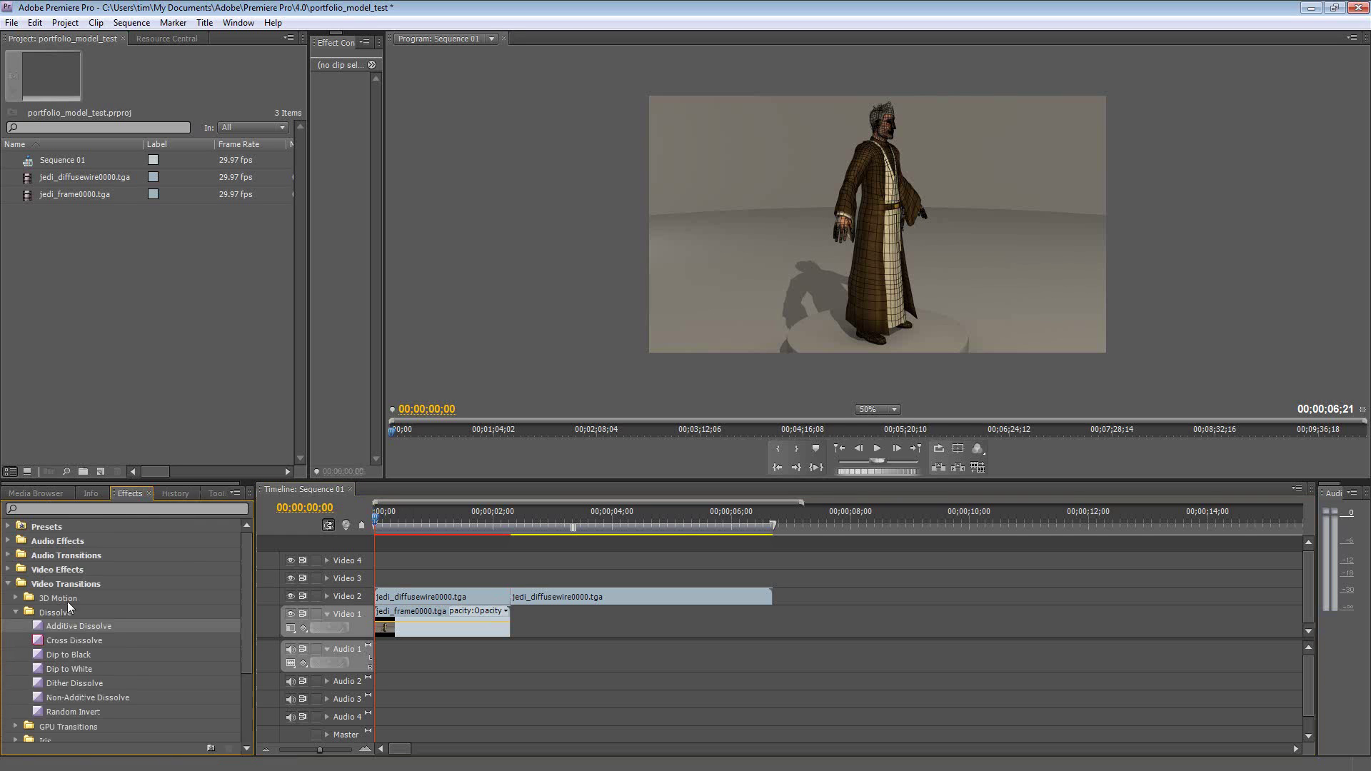
drag(38, 627, 521, 596)
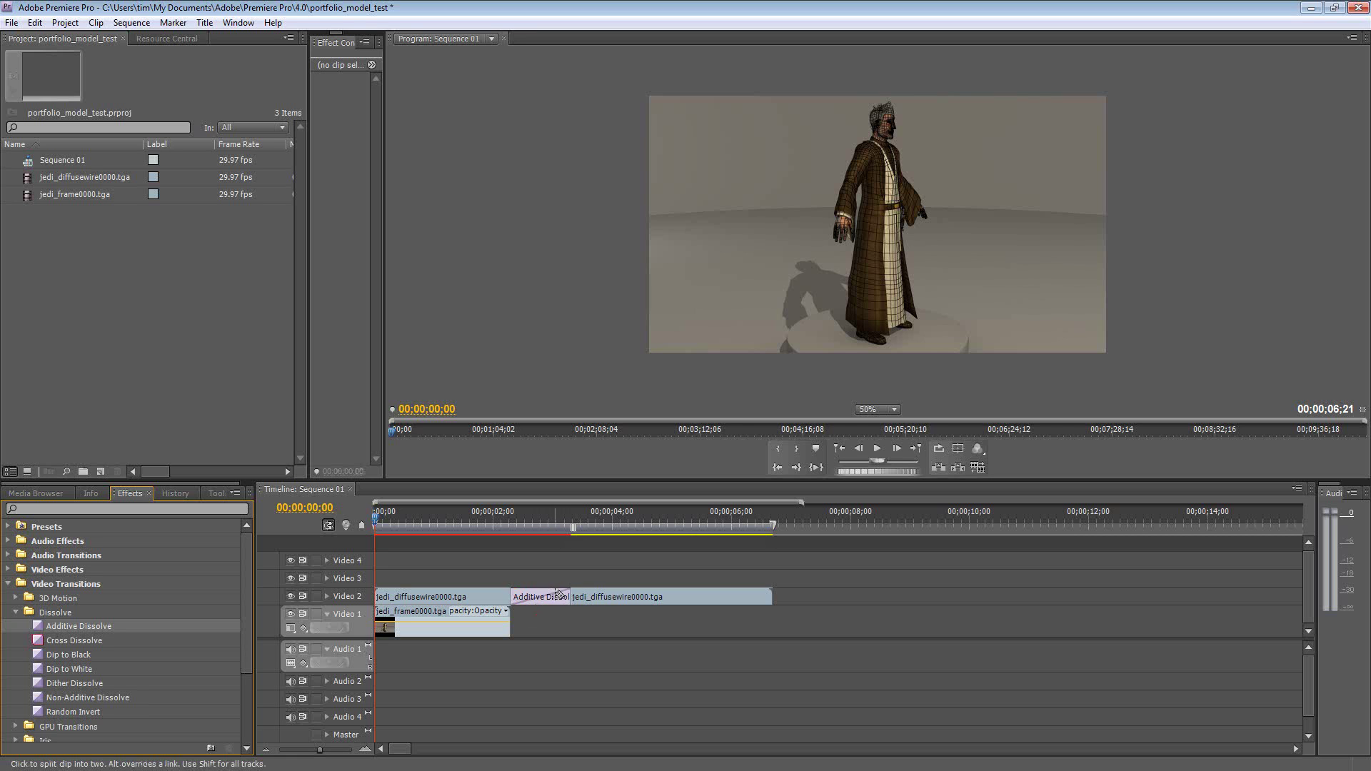
key(ctrl+z)
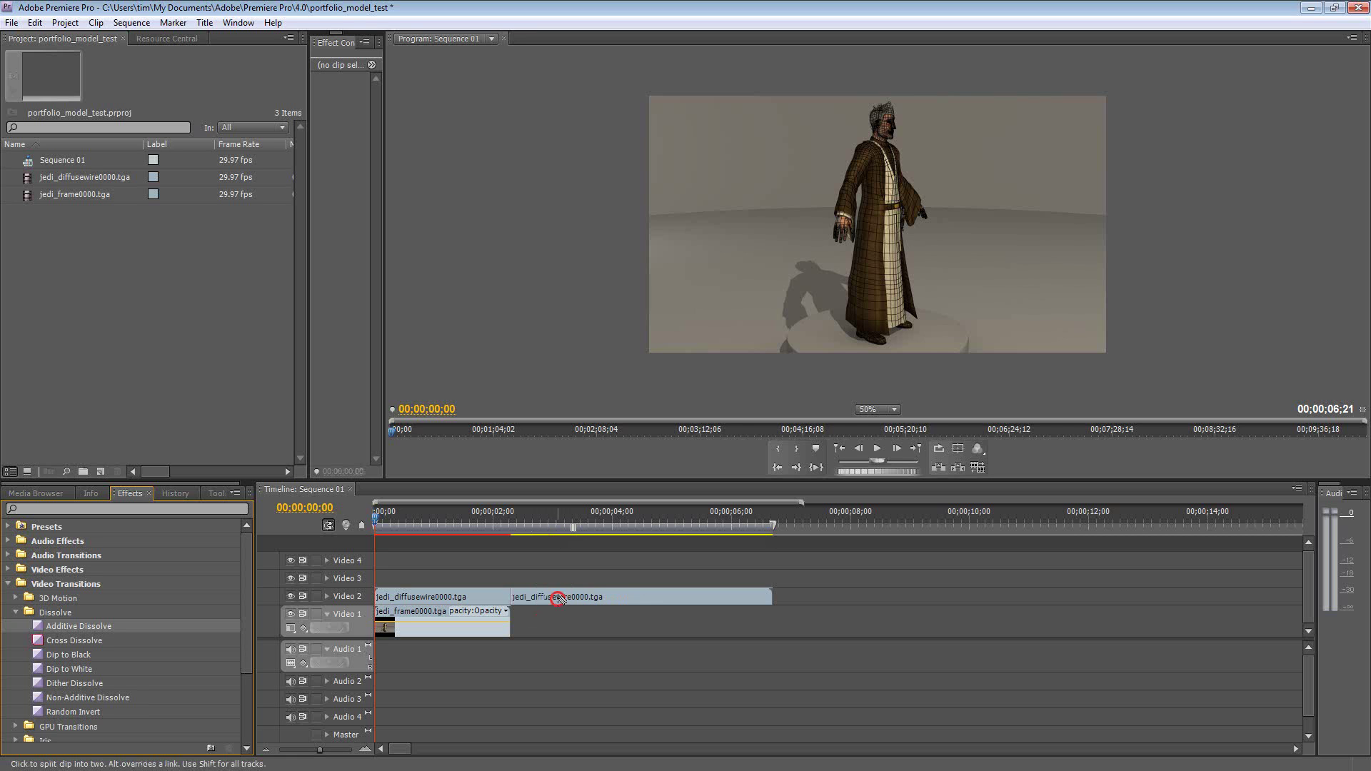
click(559, 599)
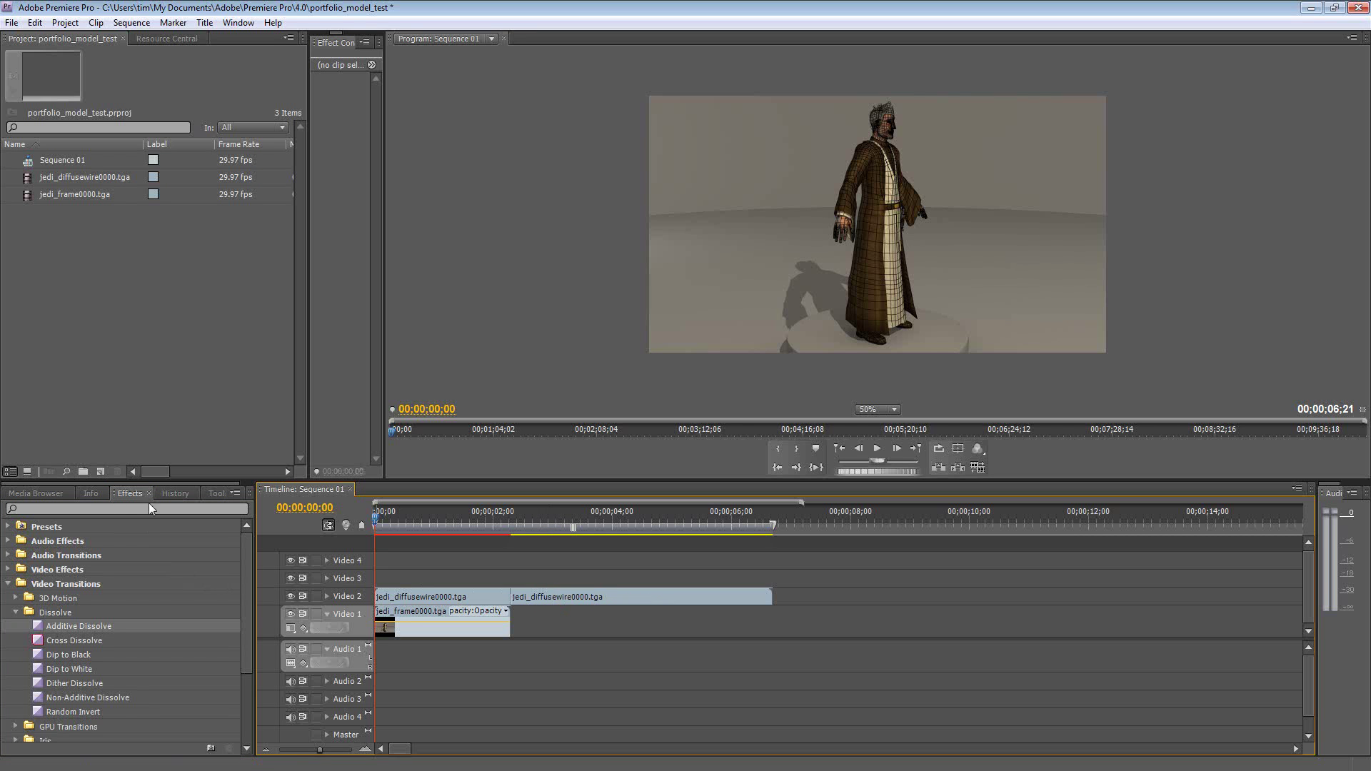
Move the second jedi_diffusewire segment later on Video 2 to leave a short gap after the cut.
click(213, 493)
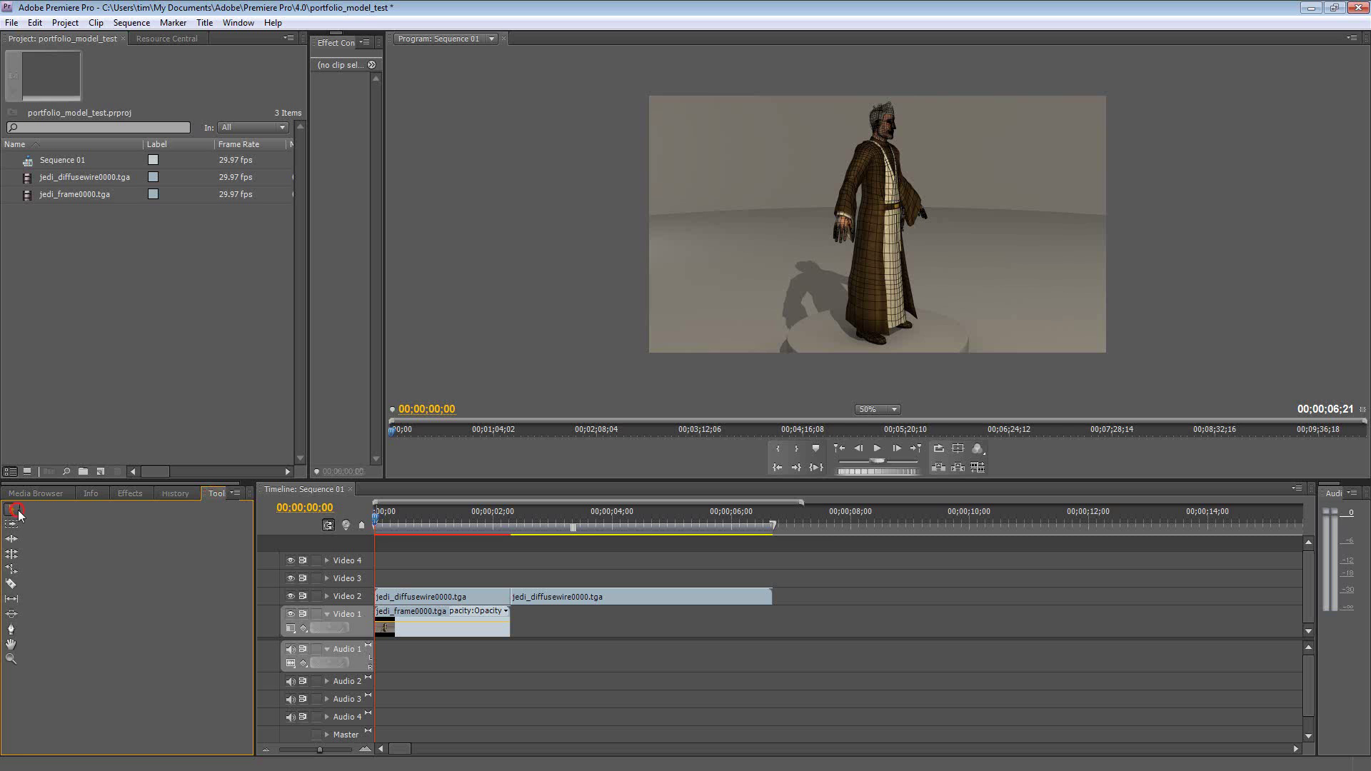
click(554, 598)
drag(568, 598, 601, 598)
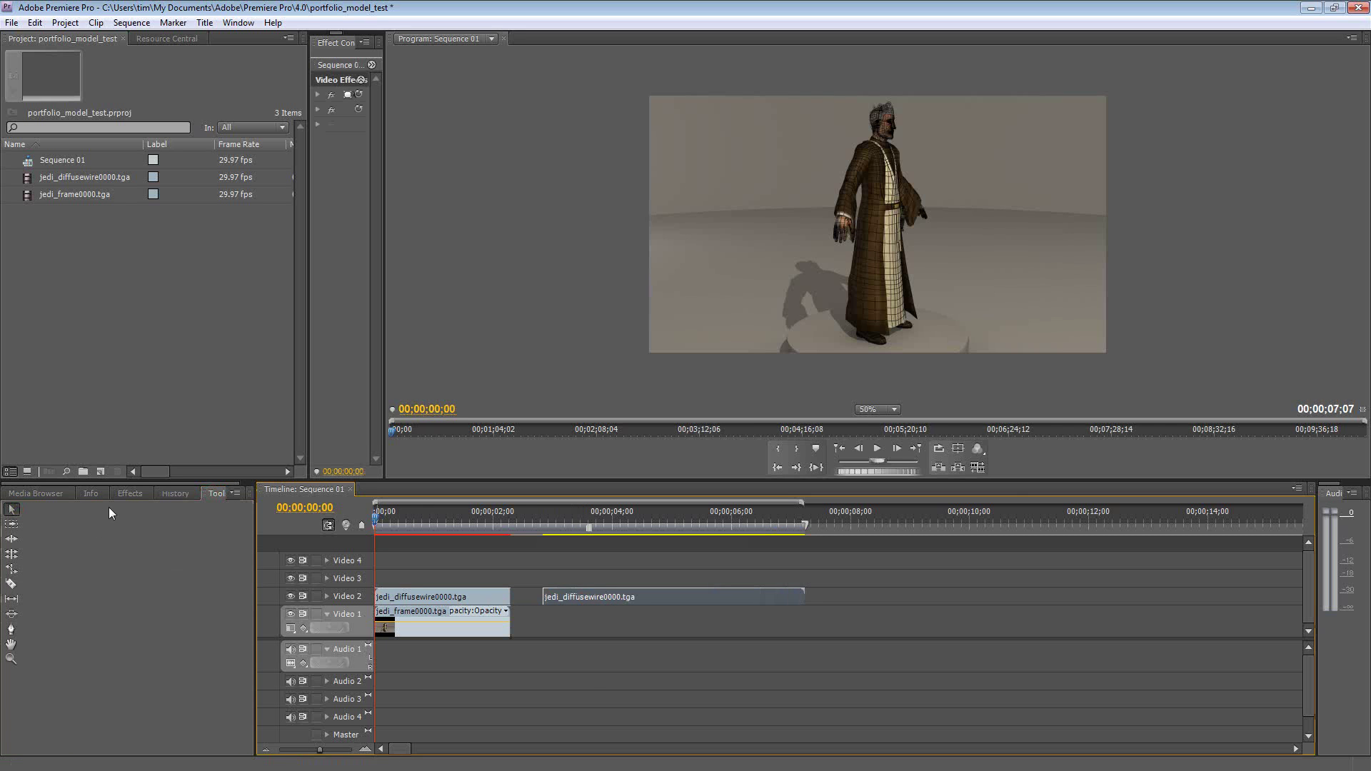
Apply an Additive Dissolve to the start of the second jedi_diffusewire segment, directly after the cut, and lengthen it slightly.
click(131, 493)
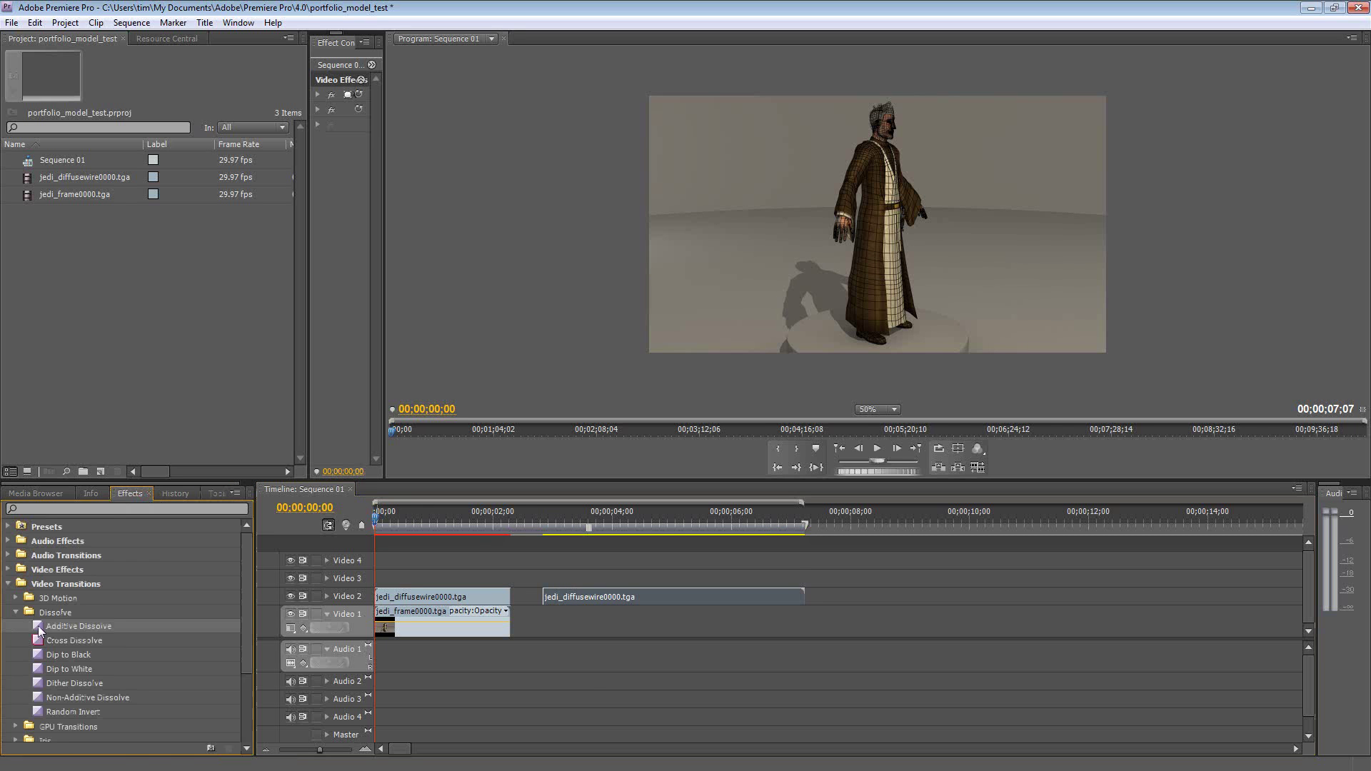
drag(37, 625, 611, 607)
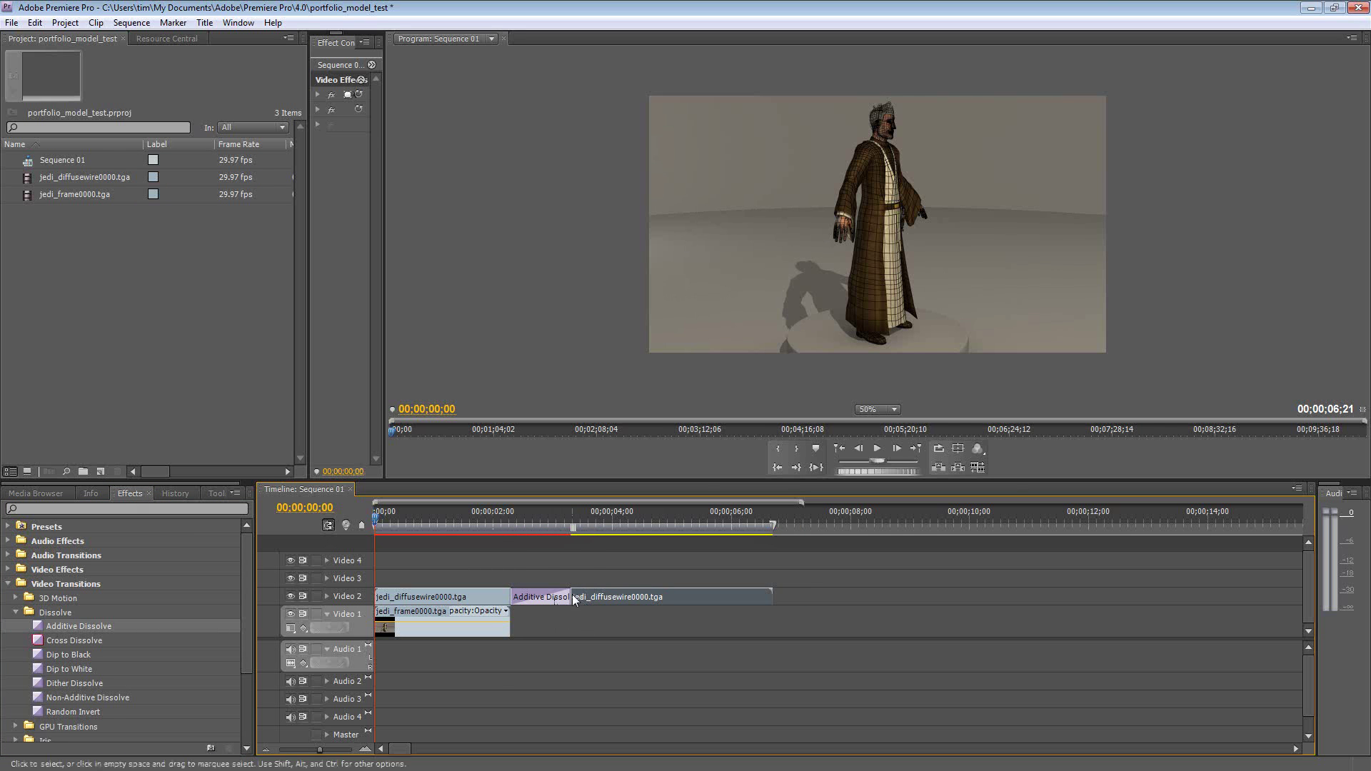
drag(575, 600, 590, 599)
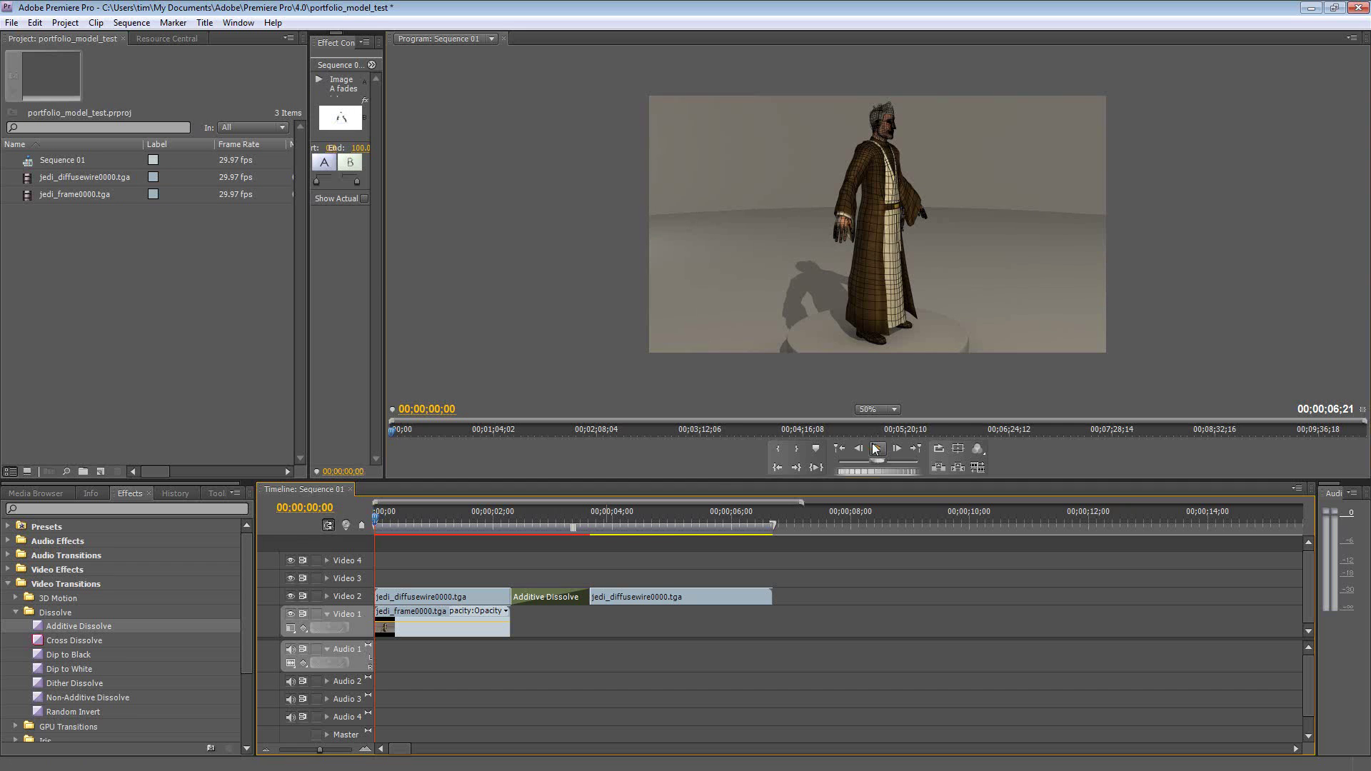
Preview the dissolve at the cut, then remove it and restore jedi_diffusewire to a single uncut clip.
click(876, 449)
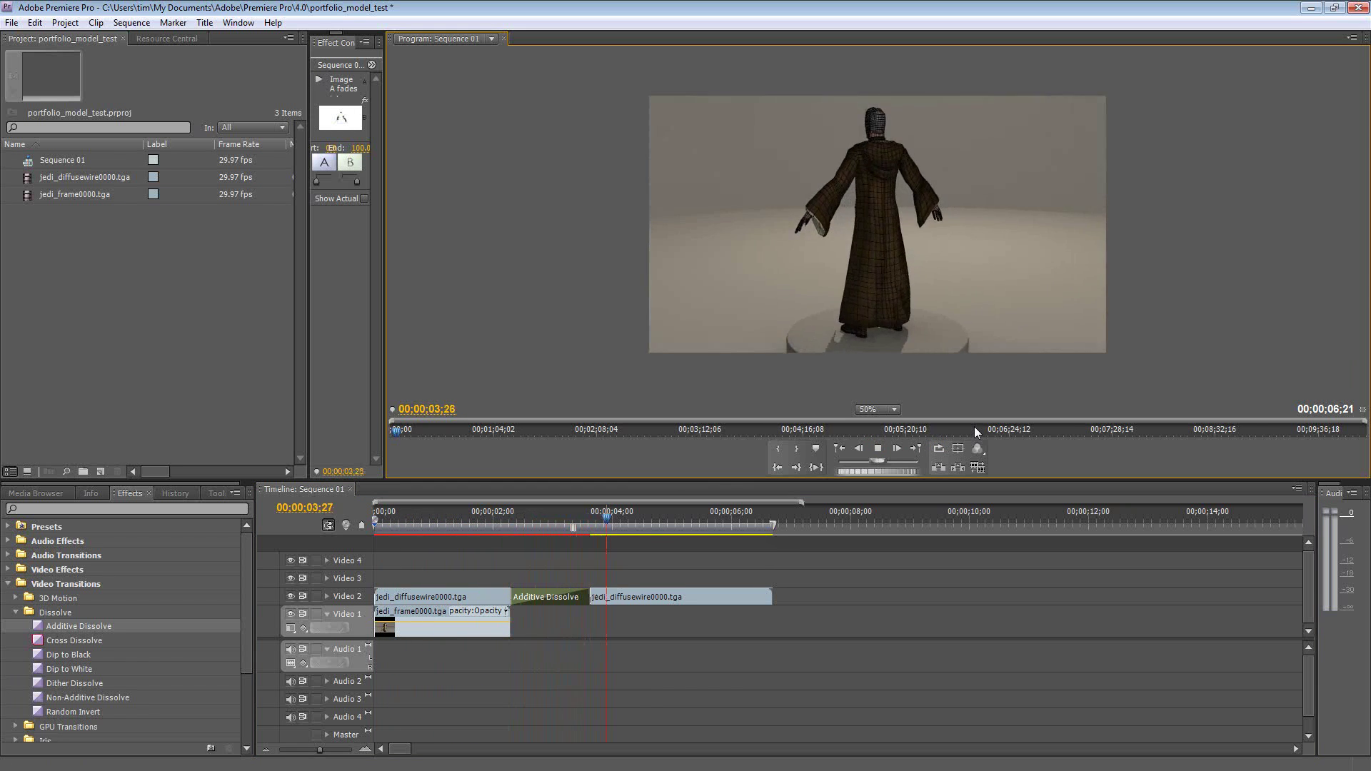
click(879, 449)
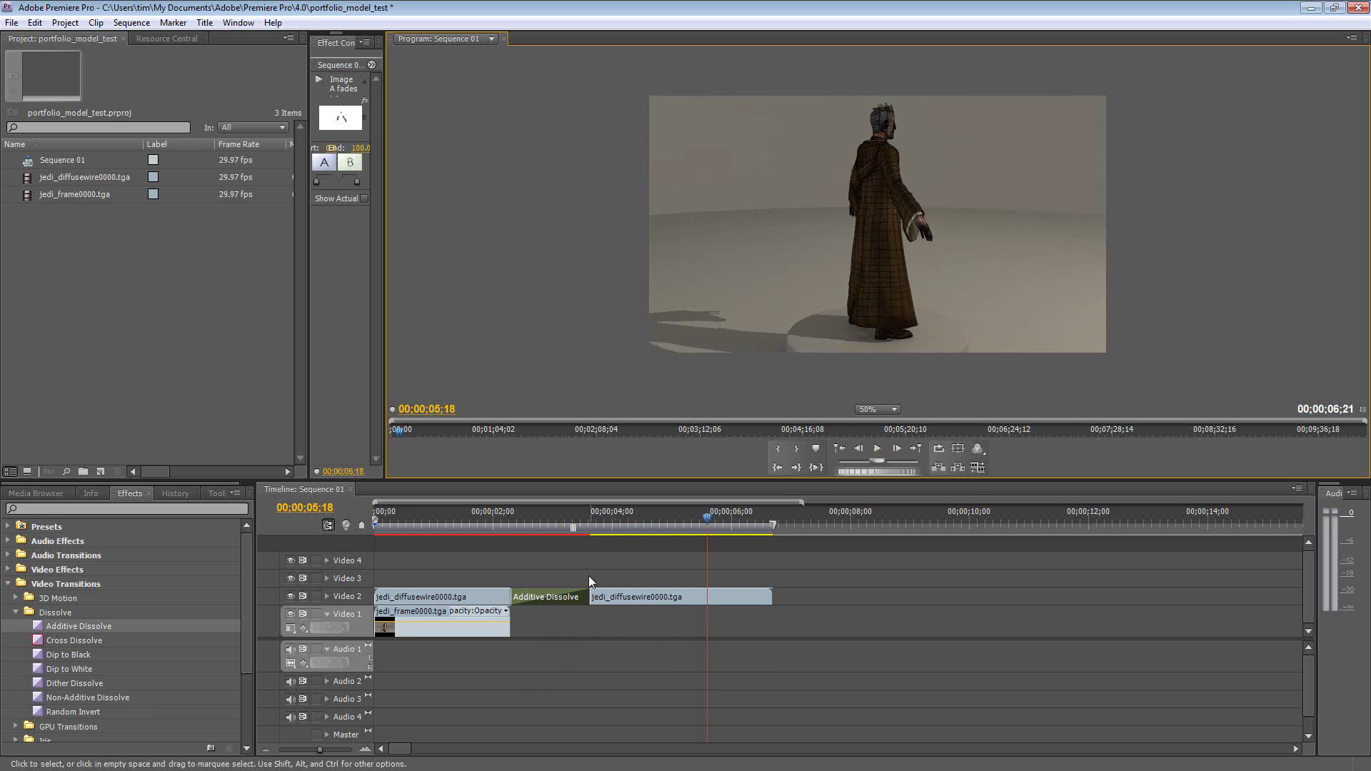
click(588, 576)
key(Delete)
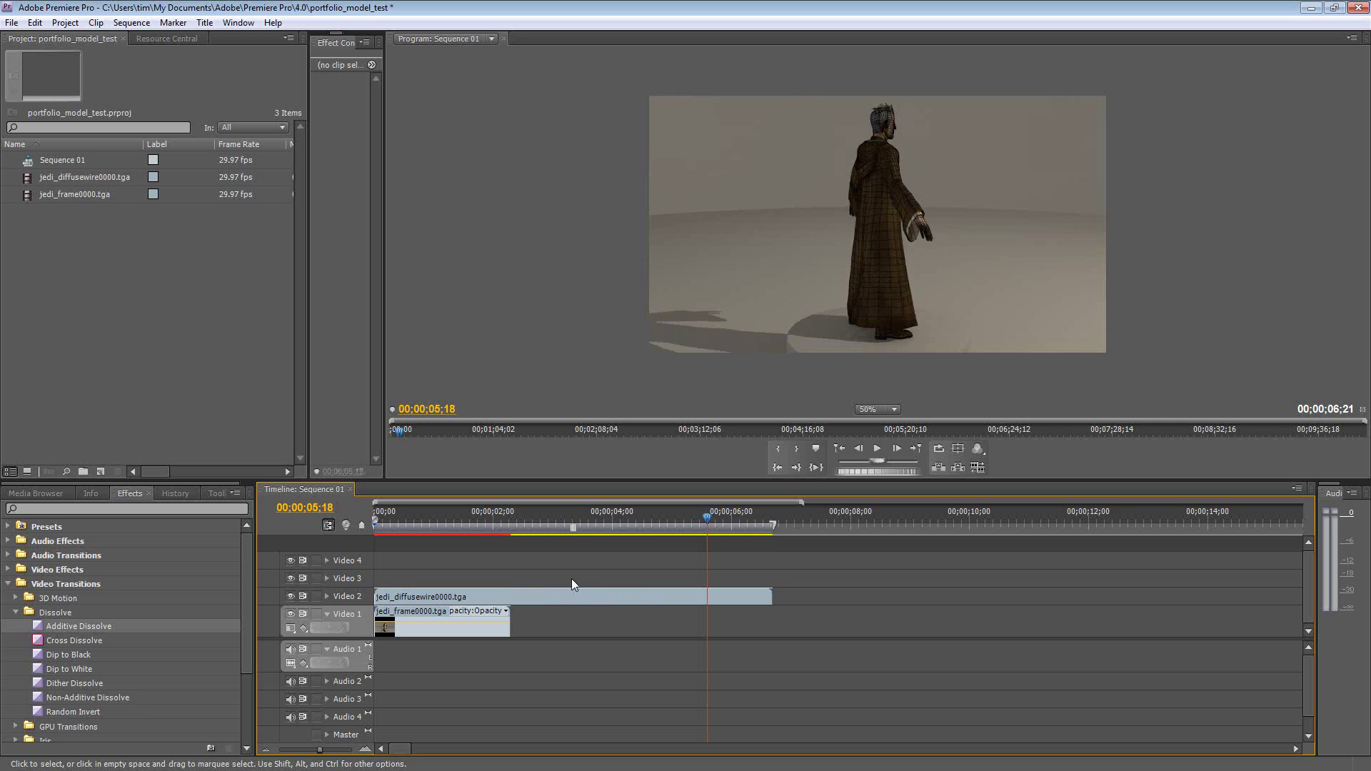
Apply an Additive Dissolve to the start of the jedi_diffusewire clip on Video 2 and extend it to a duration of 00;00;02;05.
drag(34, 628, 380, 590)
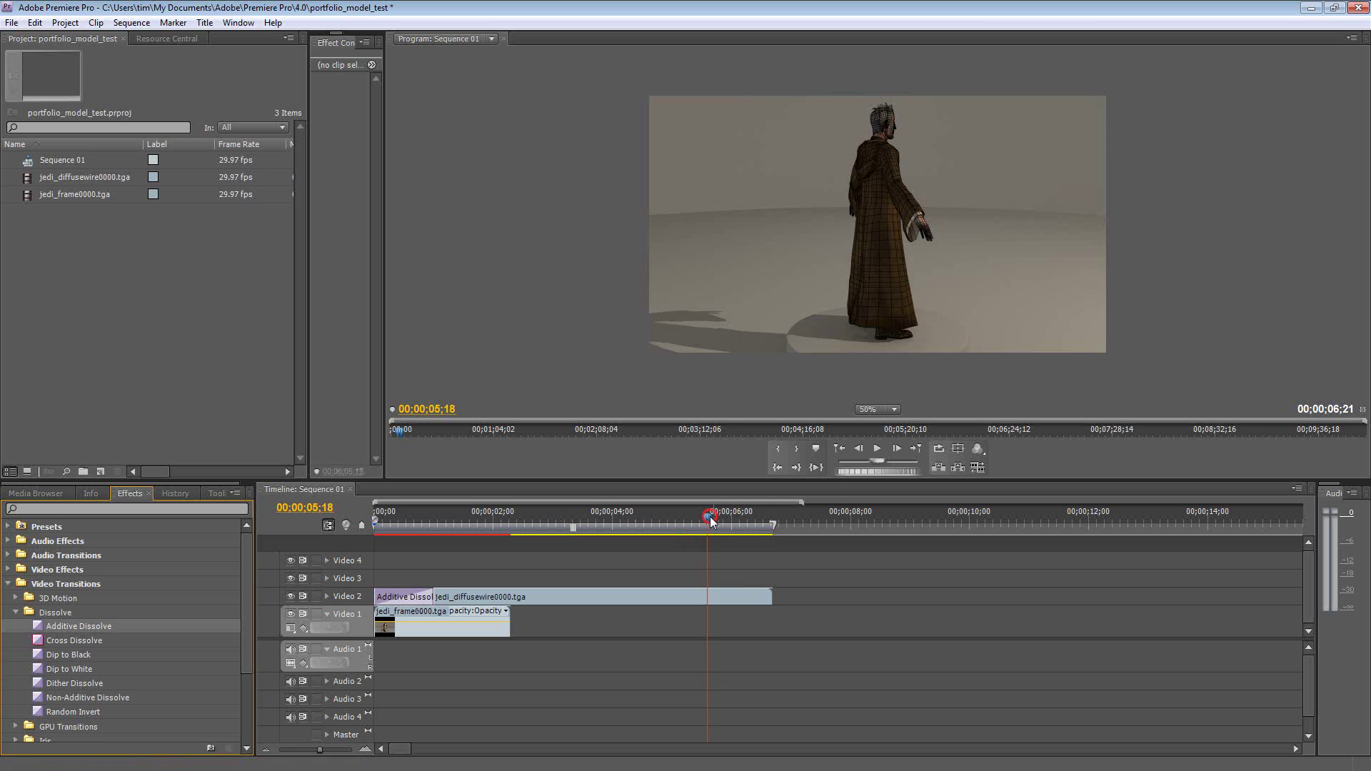
drag(711, 522, 493, 570)
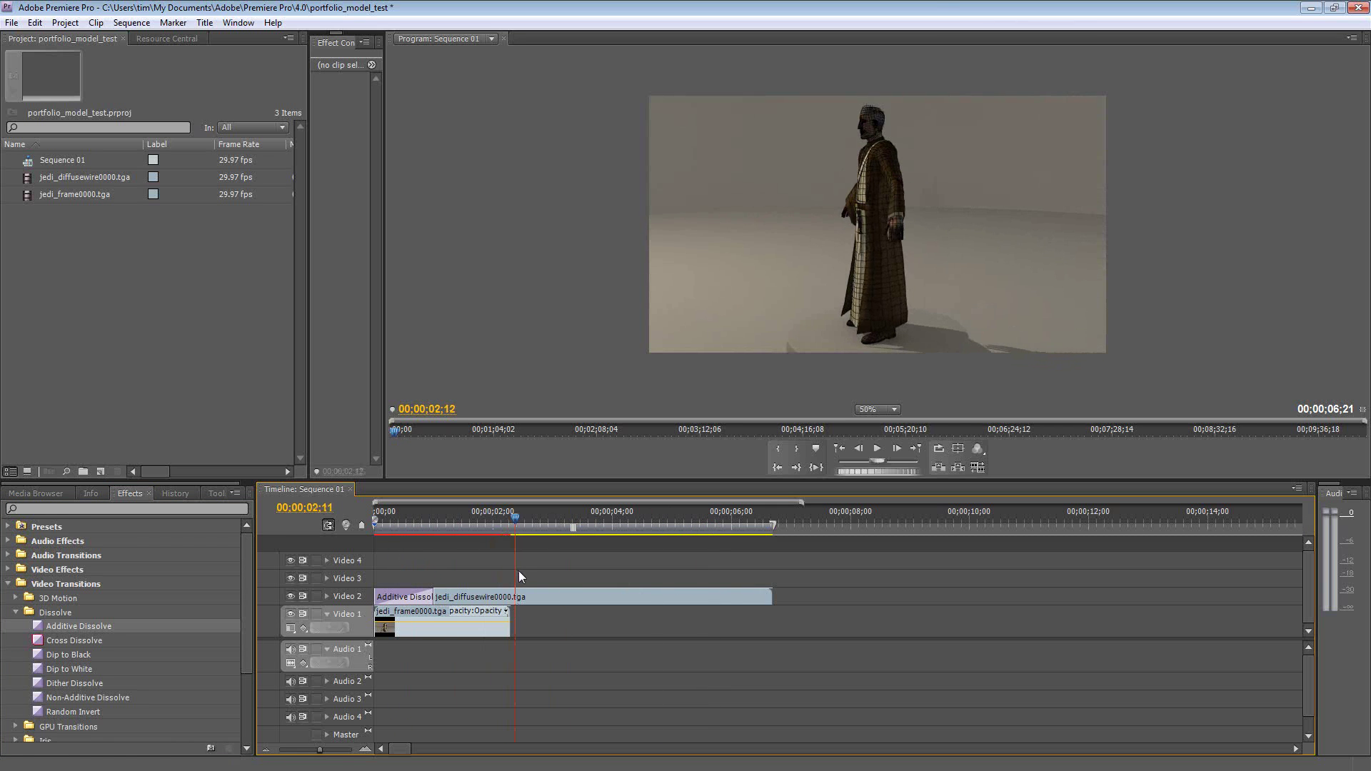
click(515, 514)
drag(515, 517, 503, 521)
click(412, 593)
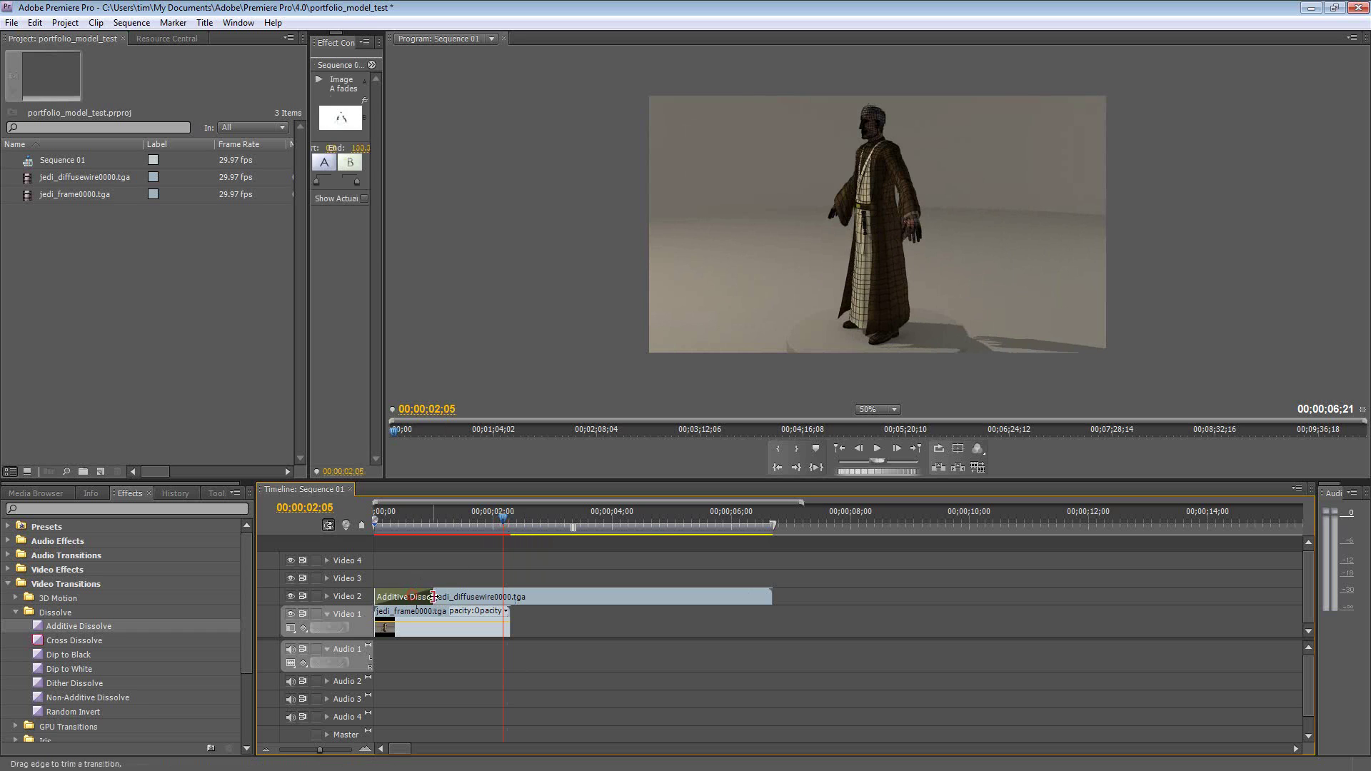
drag(433, 597, 504, 597)
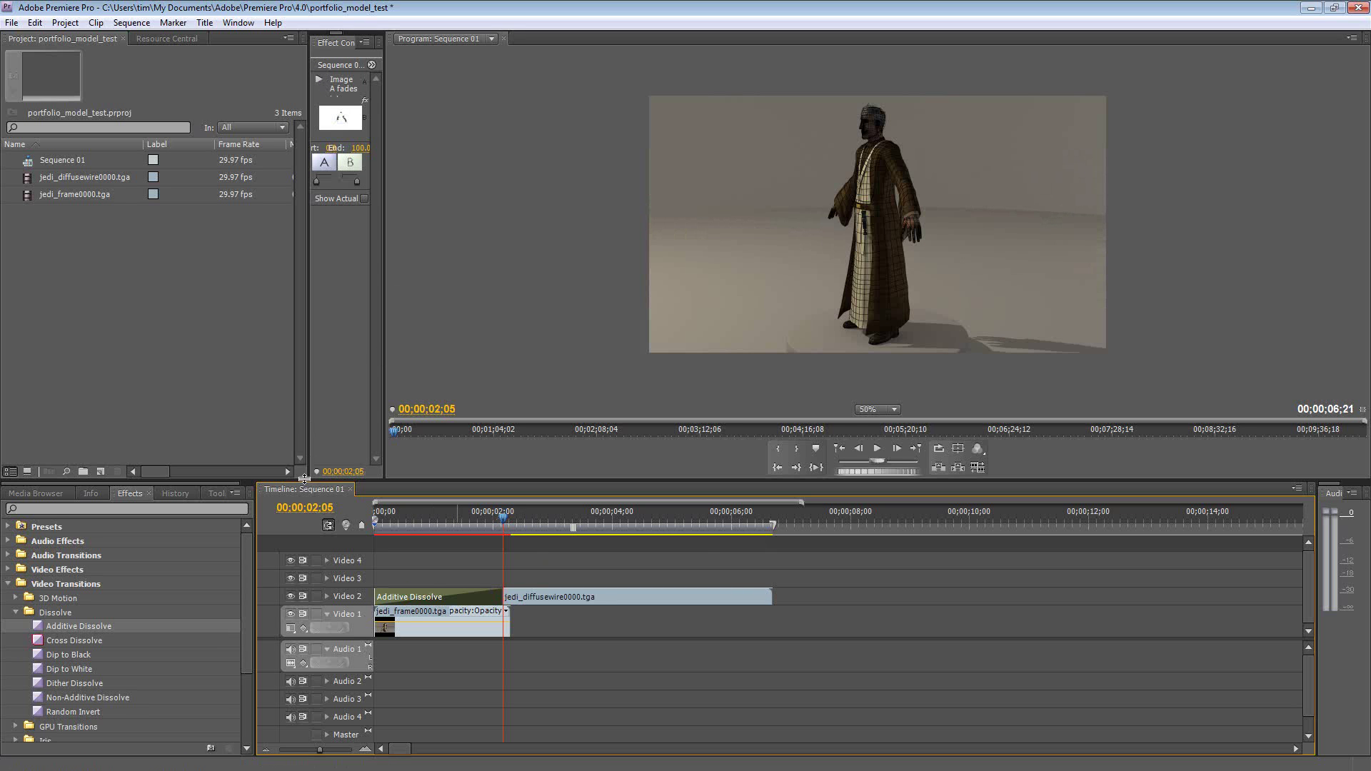
Reveal the dissolve's full settings and preview the transition from the start of the sequence.
drag(309, 453, 136, 432)
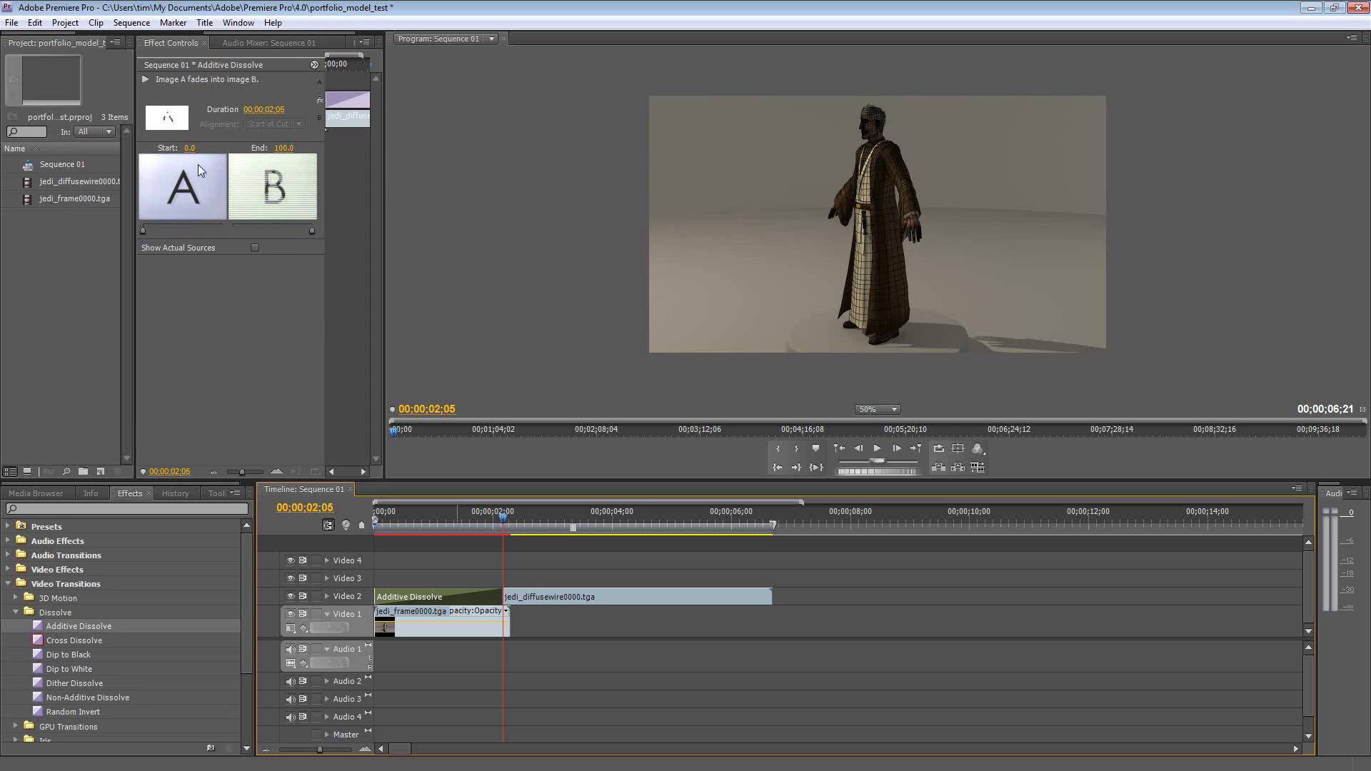
drag(510, 523, 355, 508)
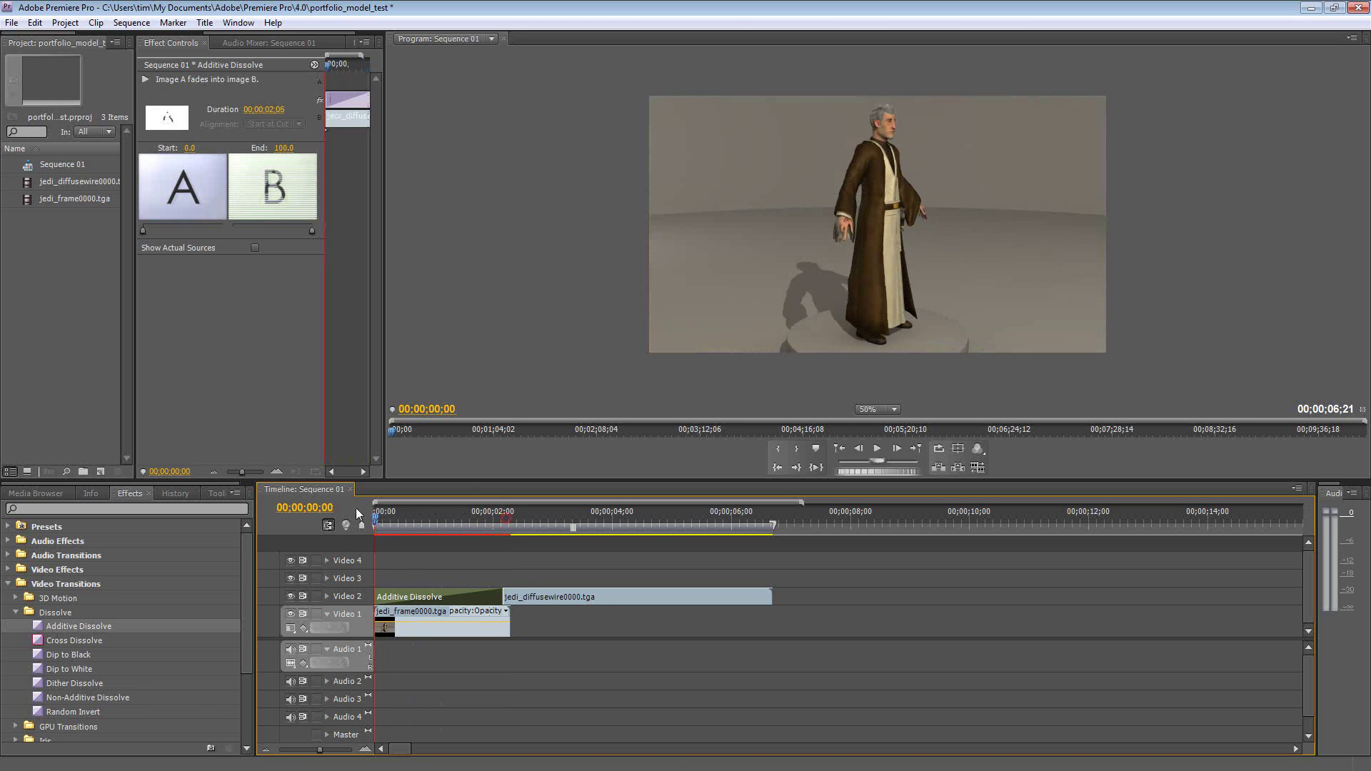
click(878, 453)
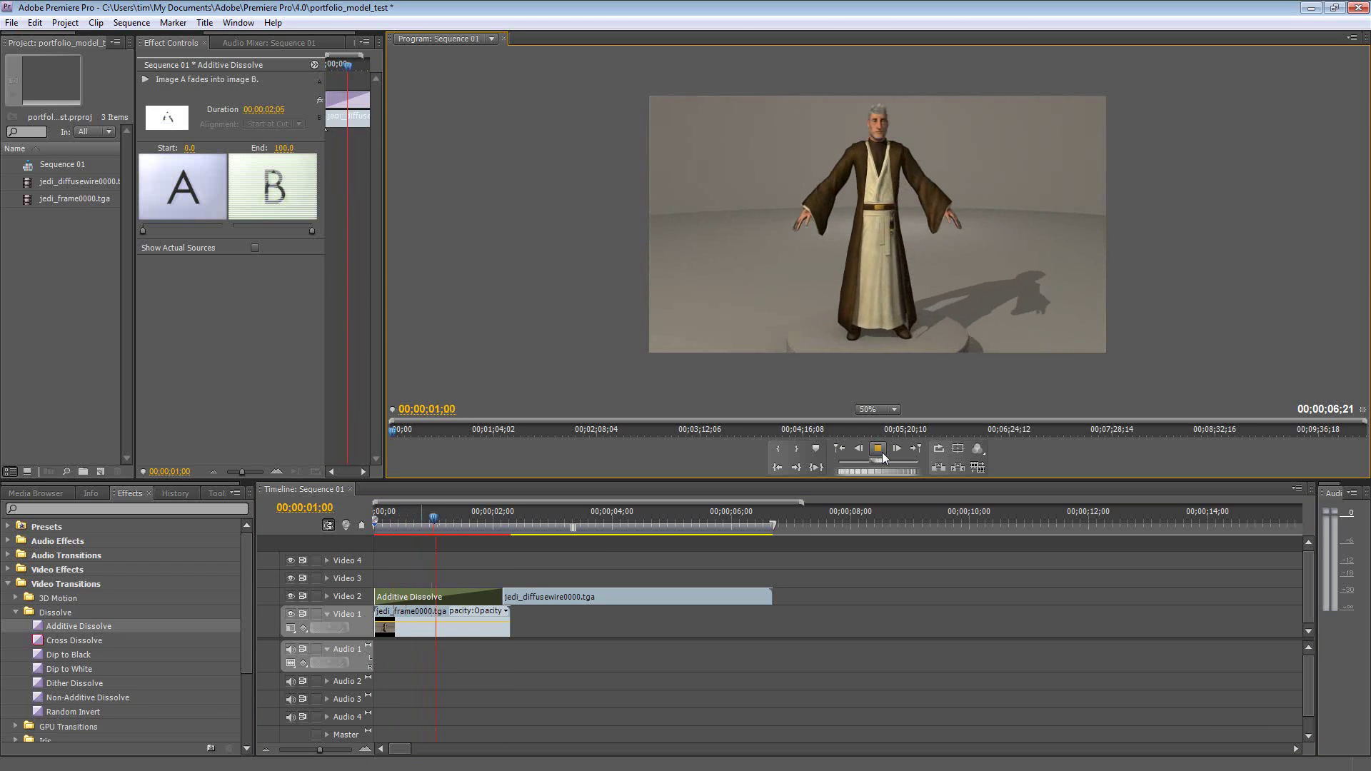
click(880, 450)
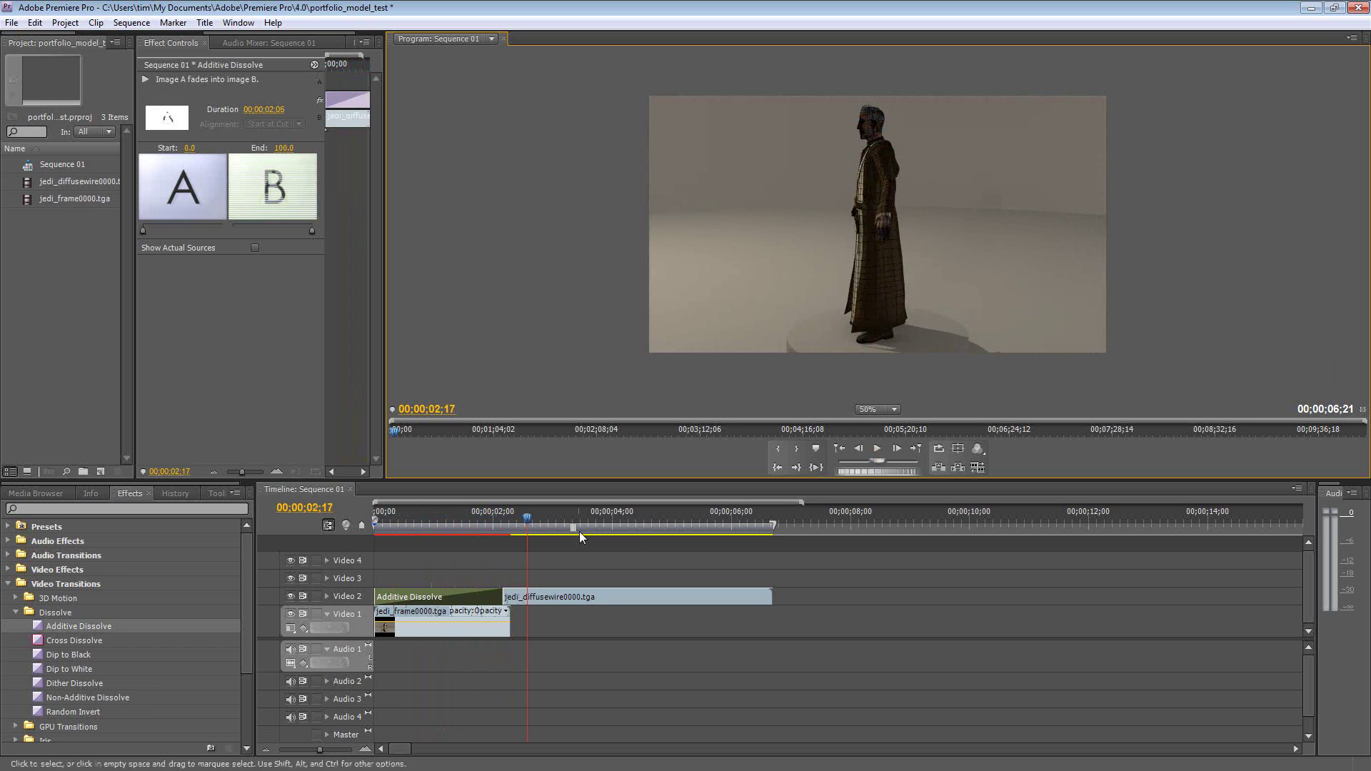
drag(529, 526, 371, 530)
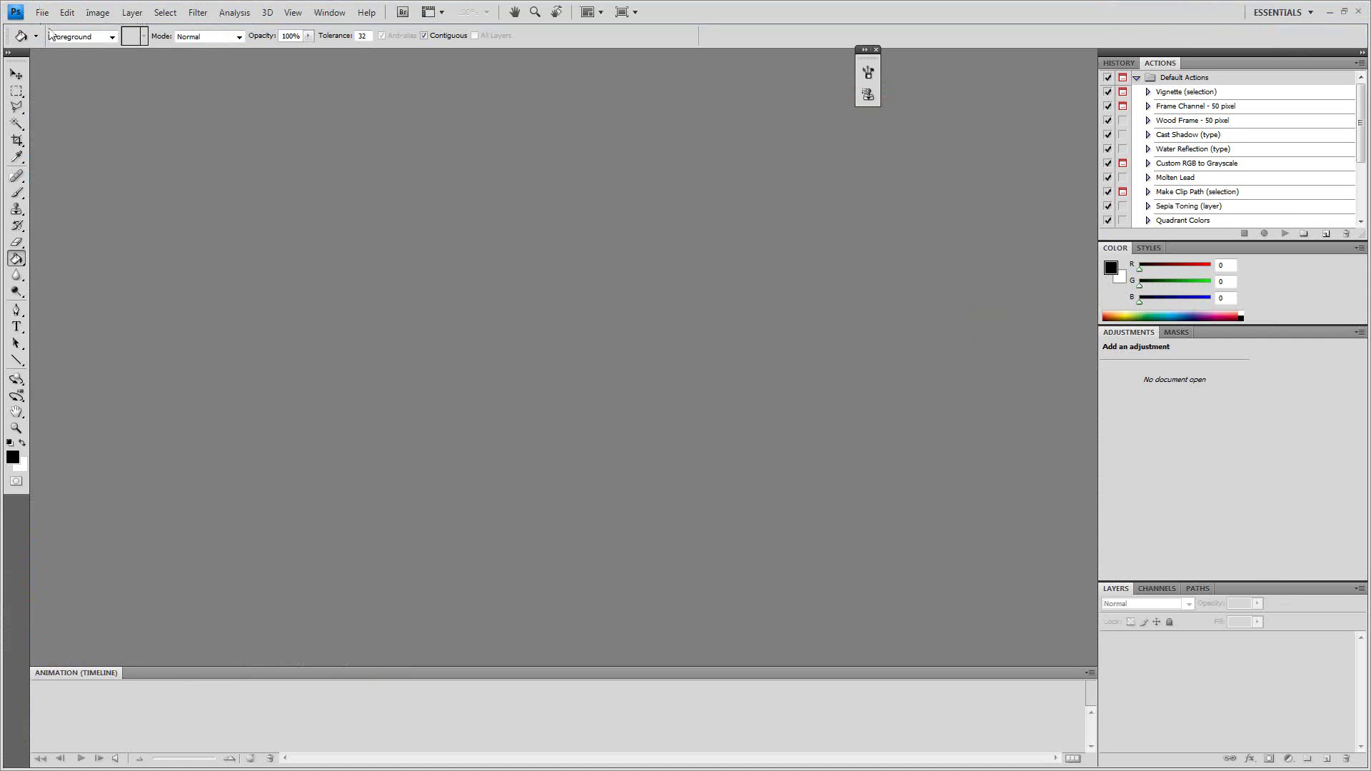
Open the wireframe render jedi_diffusewire0000 from the frames folder in Photoshop.
click(45, 13)
click(55, 30)
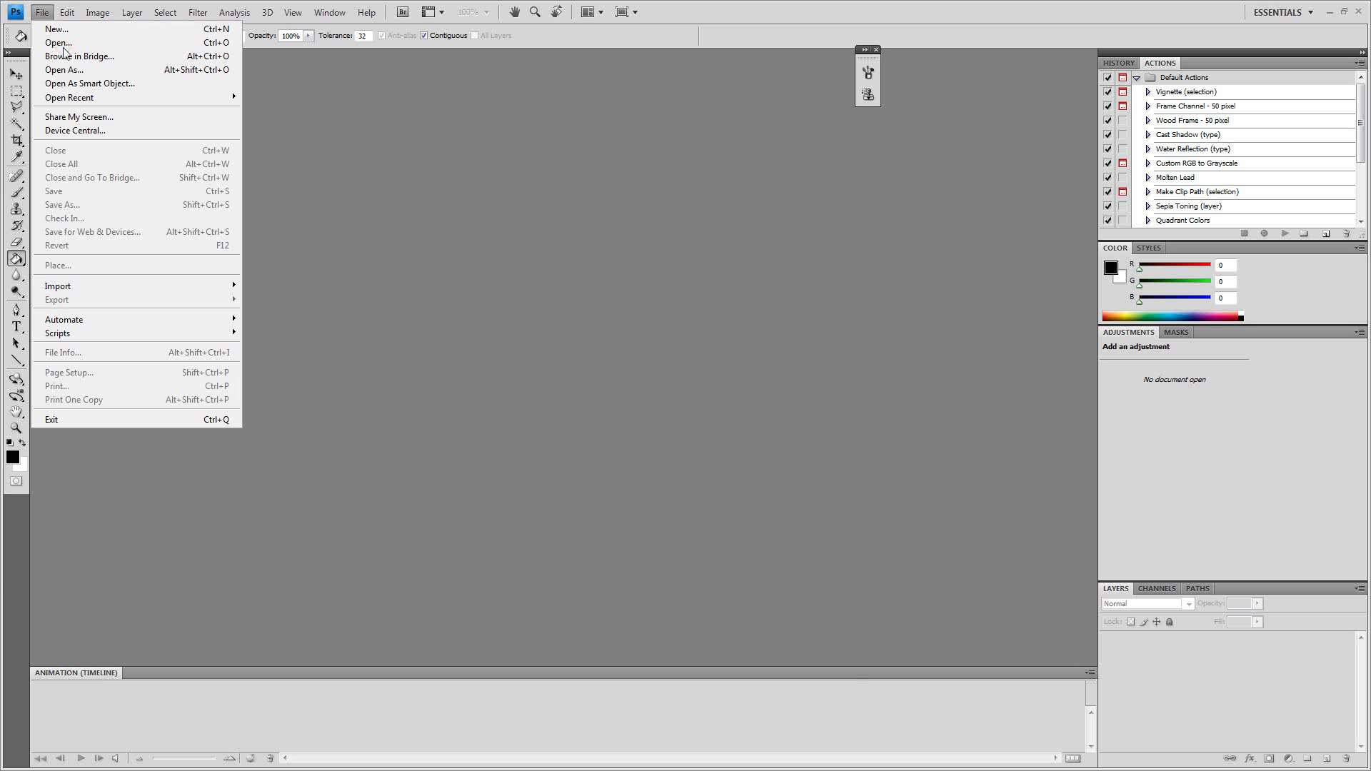
click(59, 43)
click(499, 184)
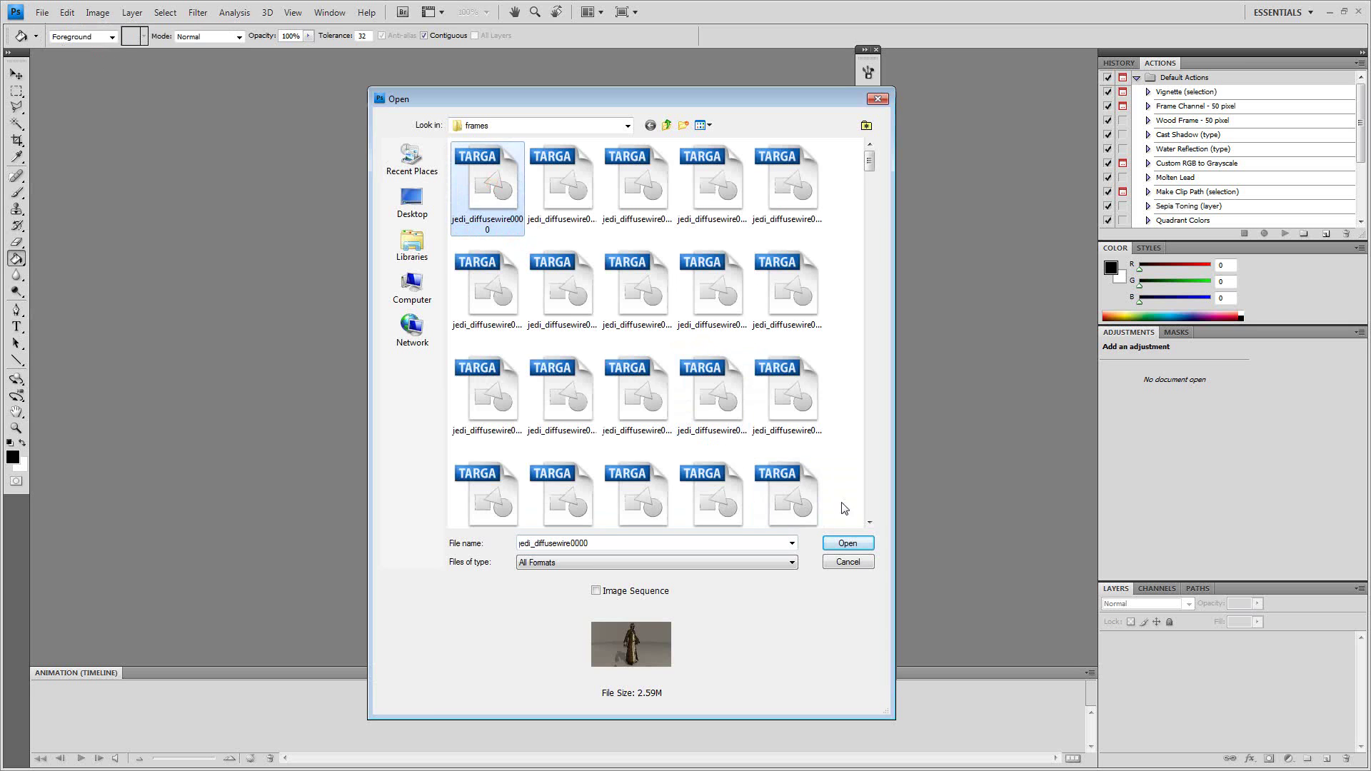
click(866, 547)
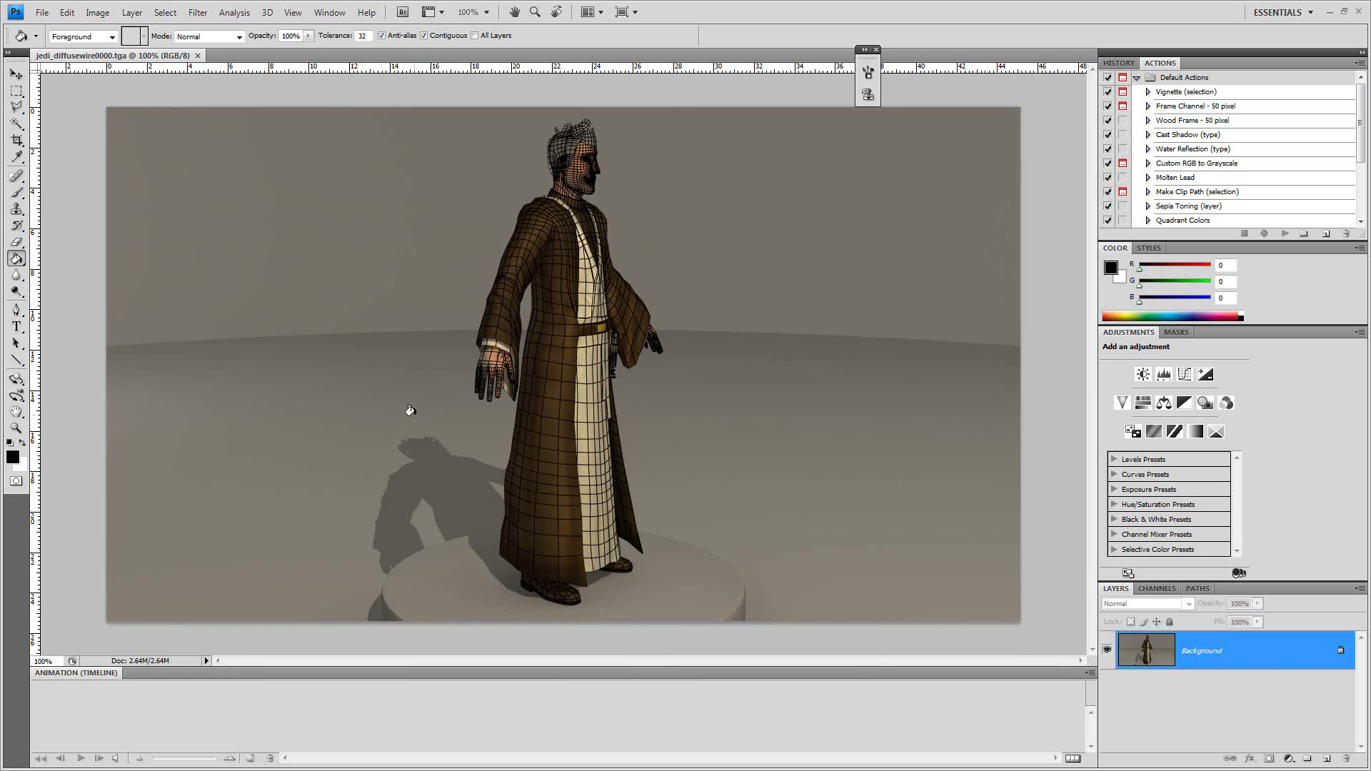
Add the title text "Jedi Presenter" in the empty area to the upper left of the character.
click(17, 326)
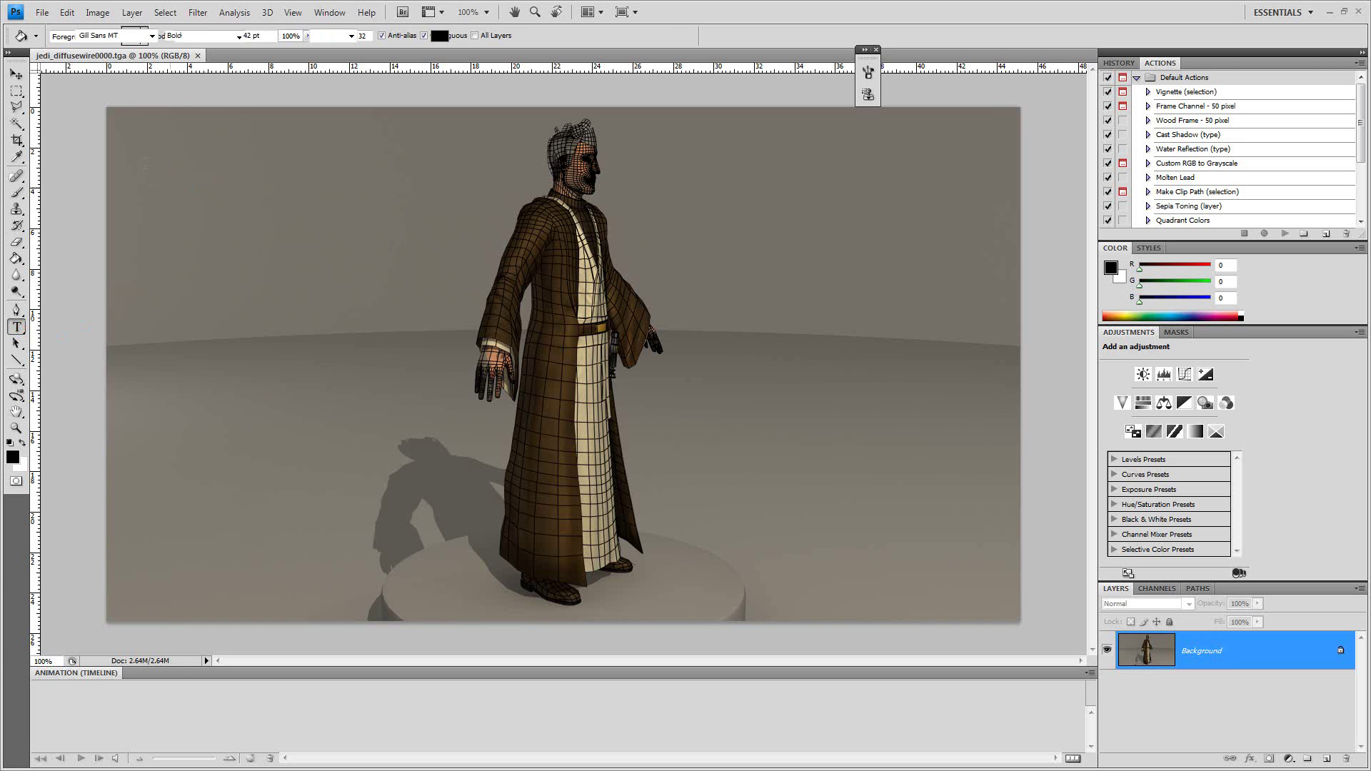
click(145, 163)
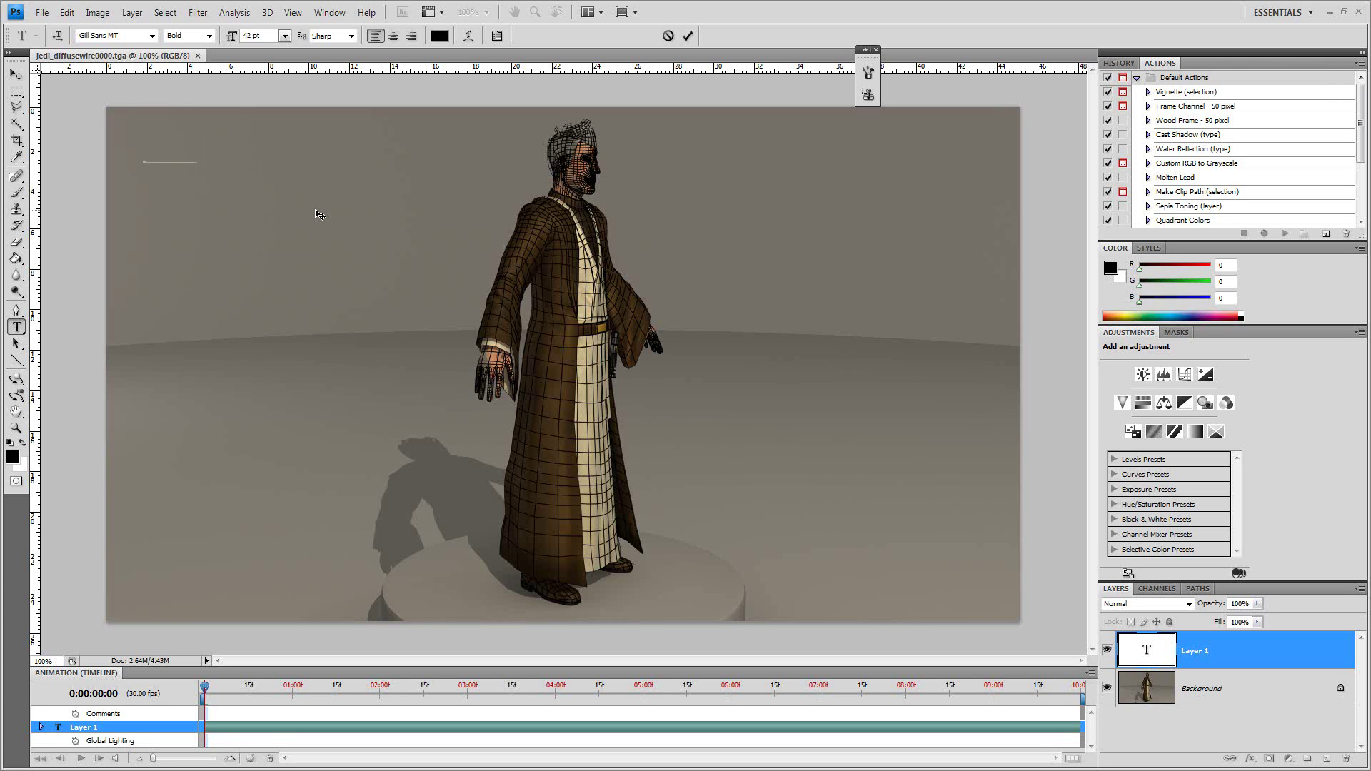
text(Jedi PResenter)
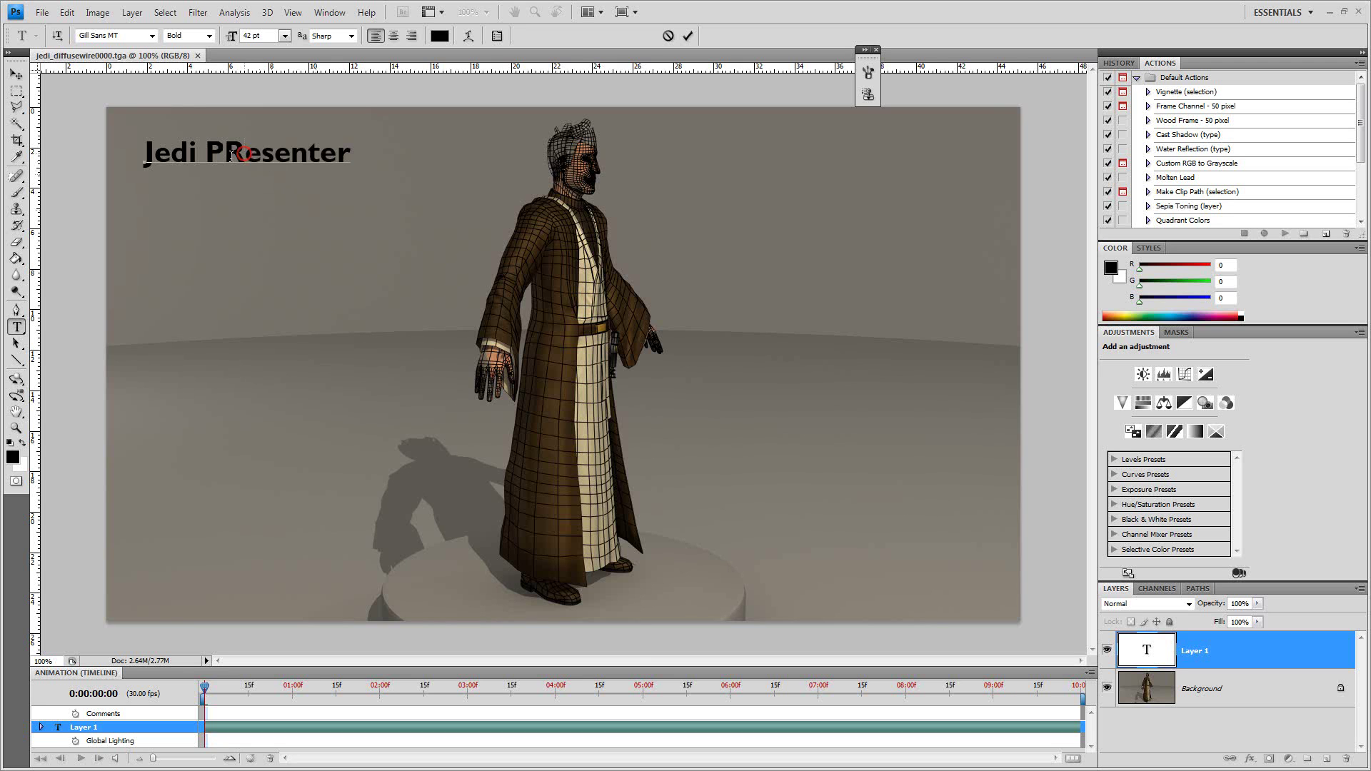
drag(243, 154, 231, 156)
text(r)
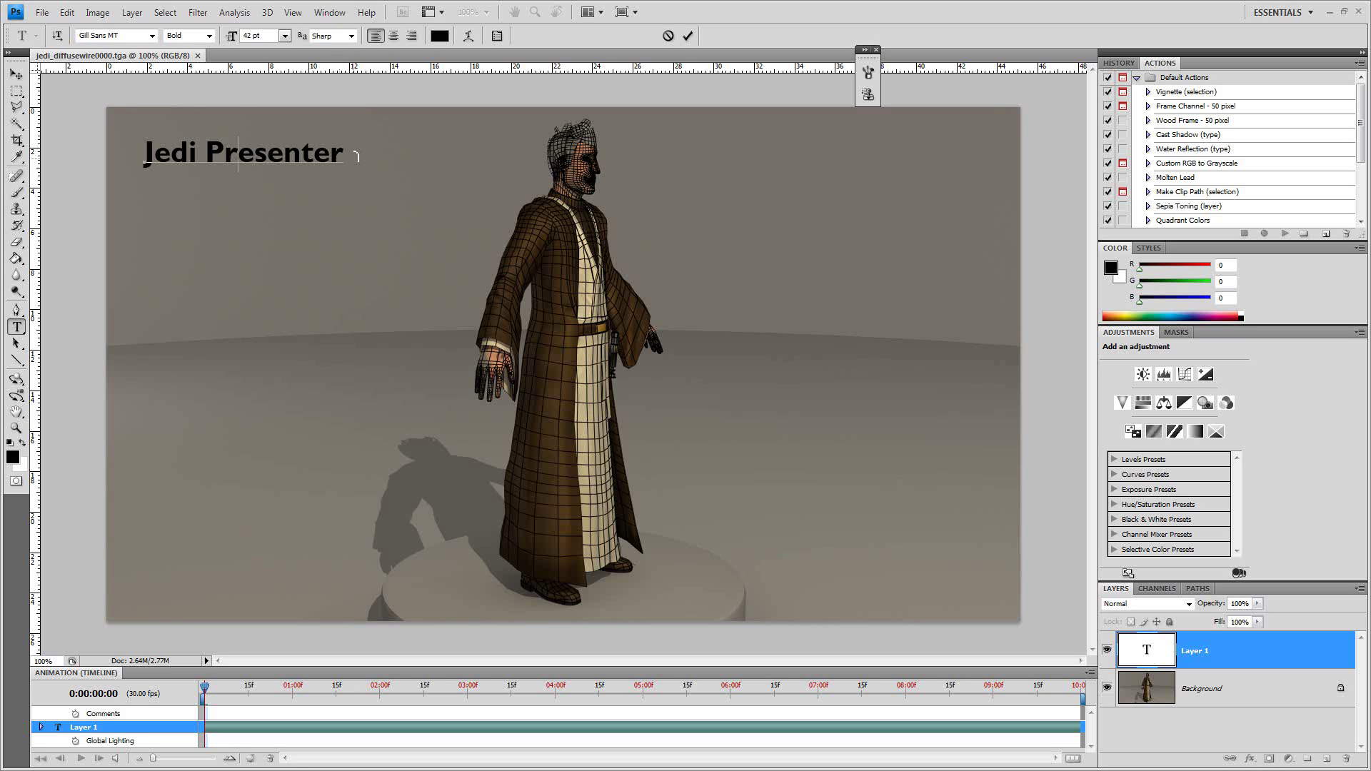
drag(241, 154, 302, 154)
click(352, 155)
click(1192, 687)
Change the Jedi Presenter title's text color to a dark grey.
click(1186, 652)
click(443, 35)
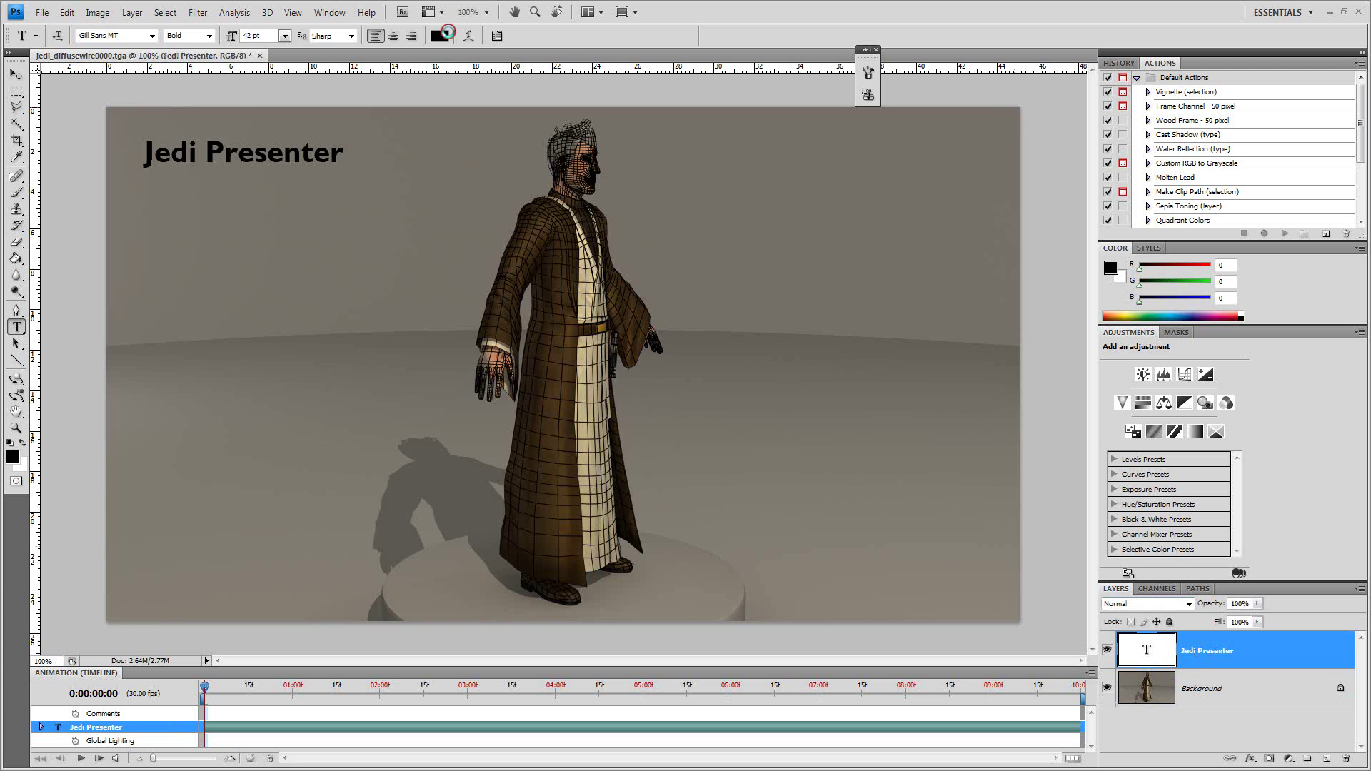
mouse_move(627, 269)
mouse_down()
mouse_move(510, 208)
mouse_move(536, 279)
mouse_move(515, 364)
mouse_up()
click(828, 191)
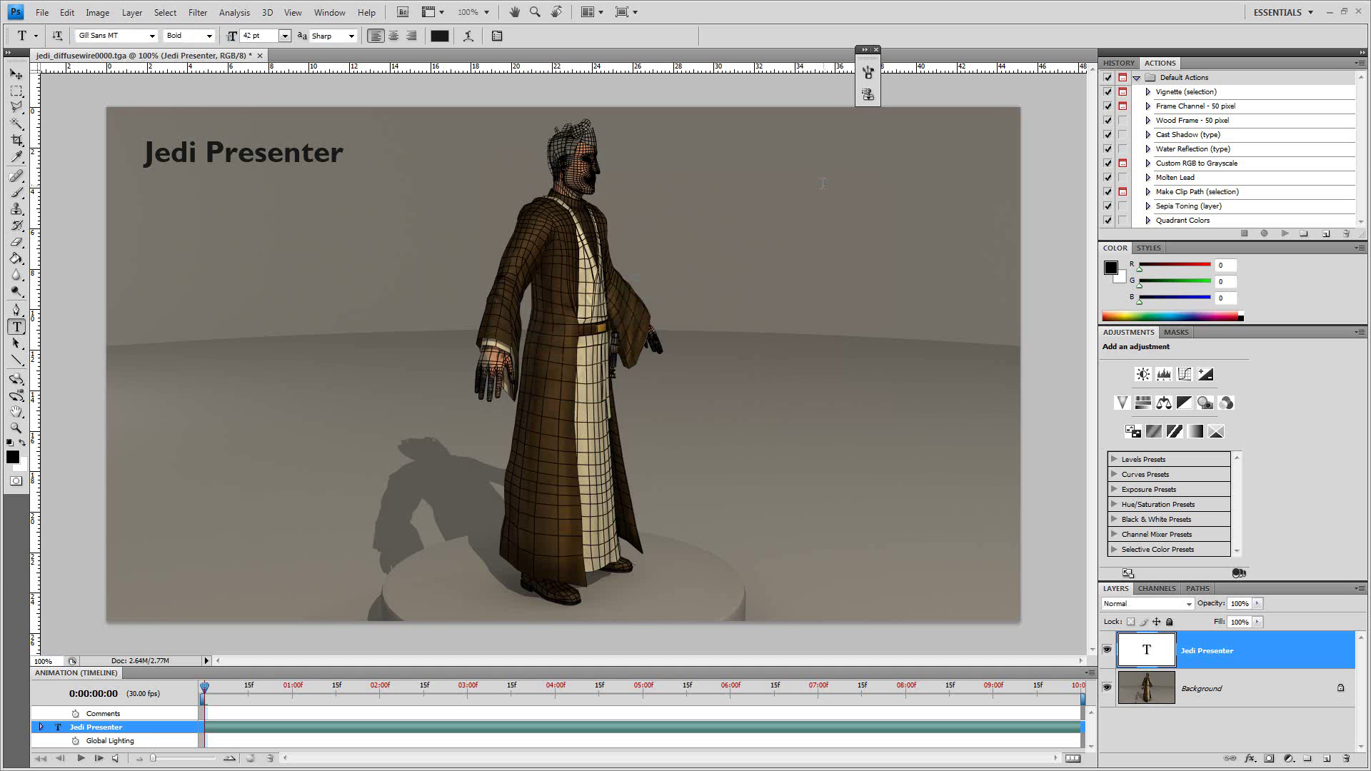
Try the neighbouring Gill Sans MT condensed typefaces on the Jedi Presenter title.
click(131, 36)
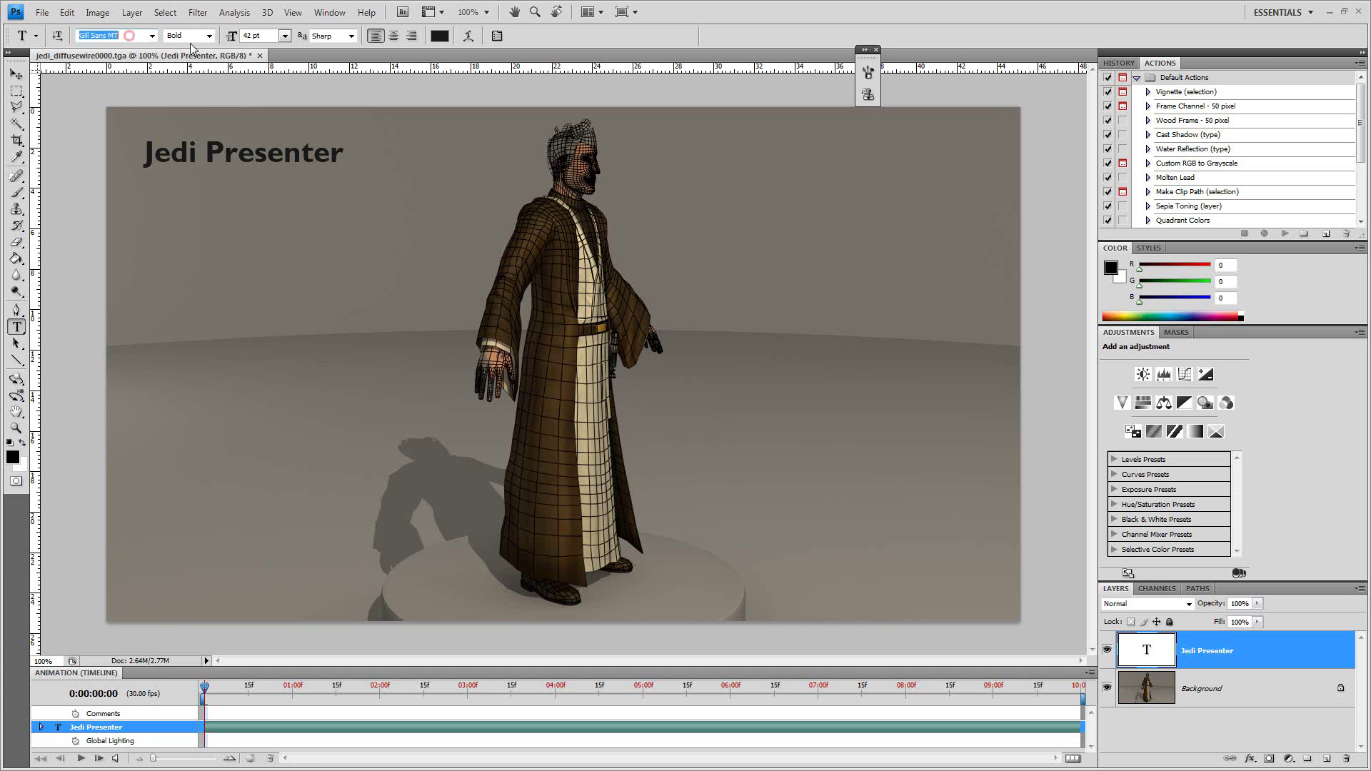
key(Down)
key(Down)
key(Down)
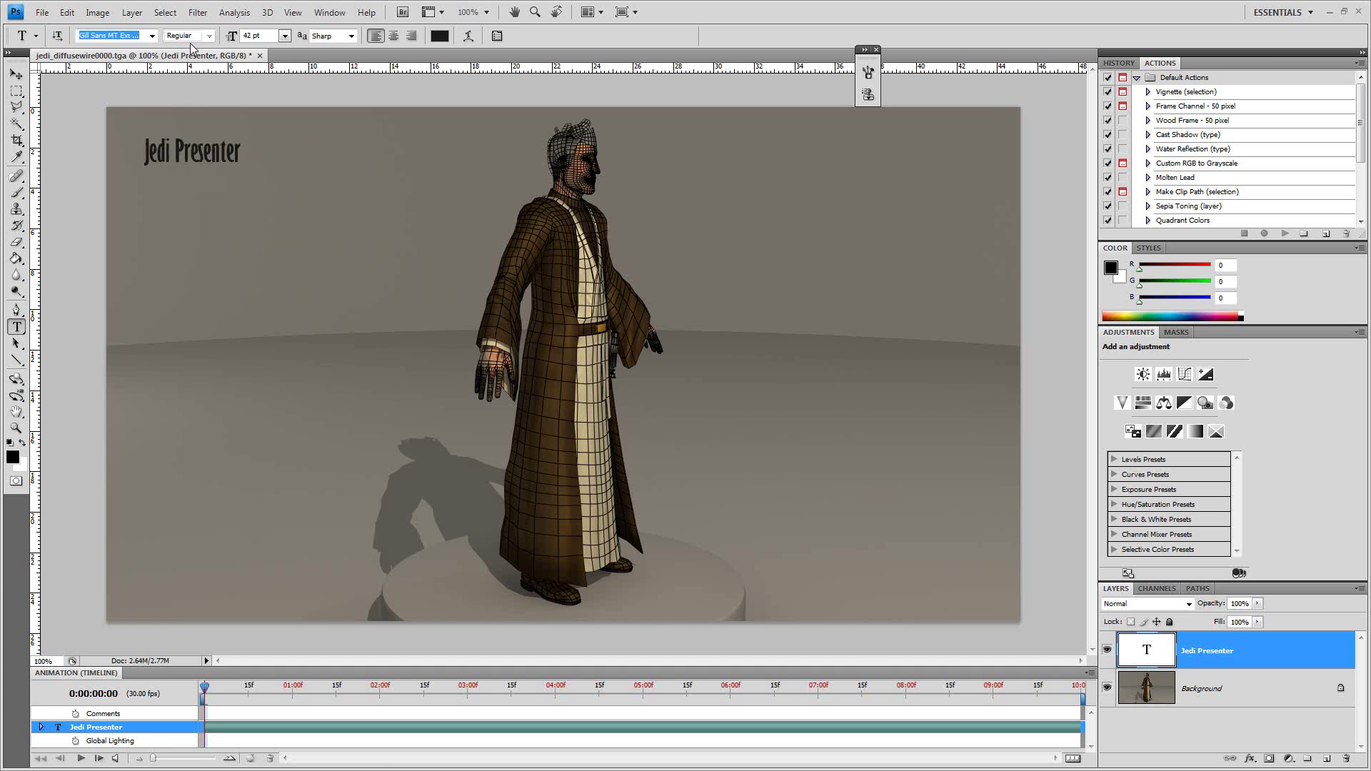
key(Down)
key(Down)
key(Up)
key(Up)
key(Up)
key(Up)
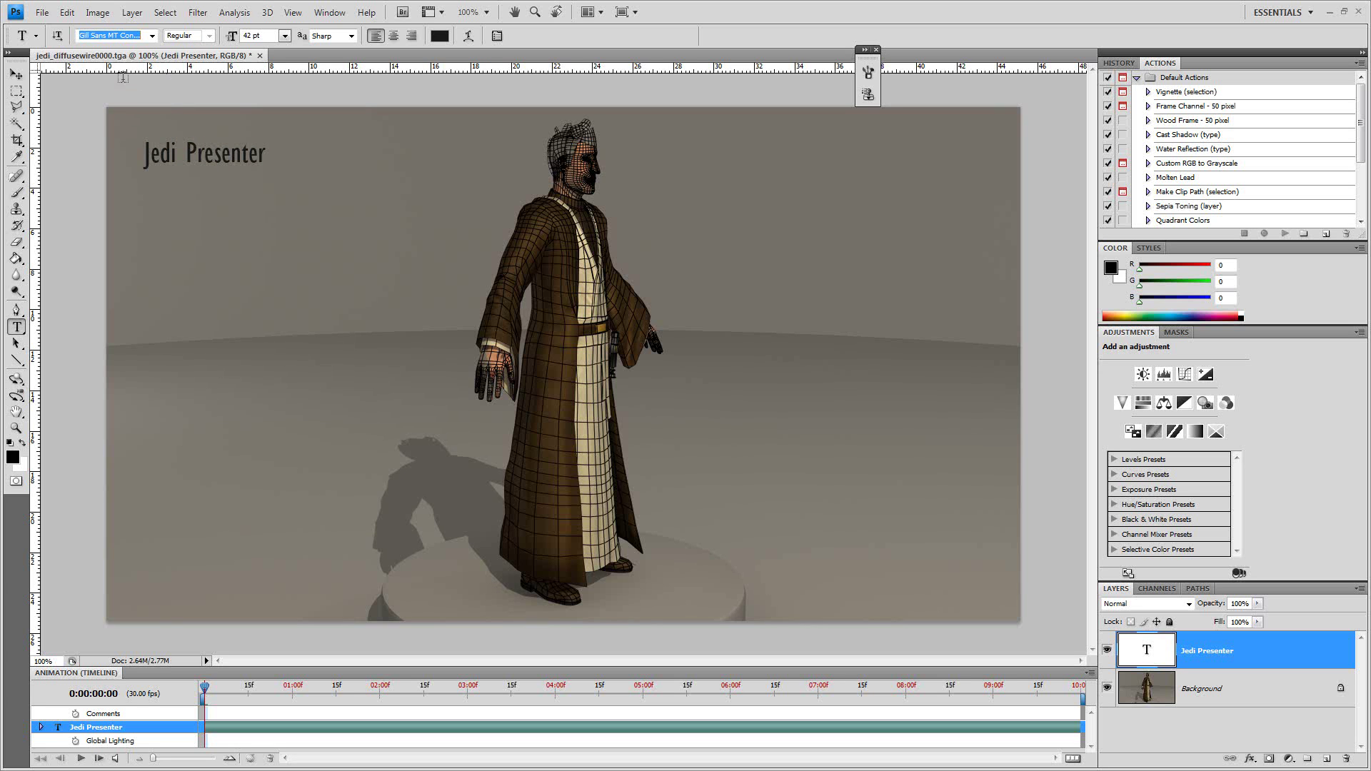
Browse further typefaces on the Jedi Presenter title and set its font to Felix Titling.
click(152, 36)
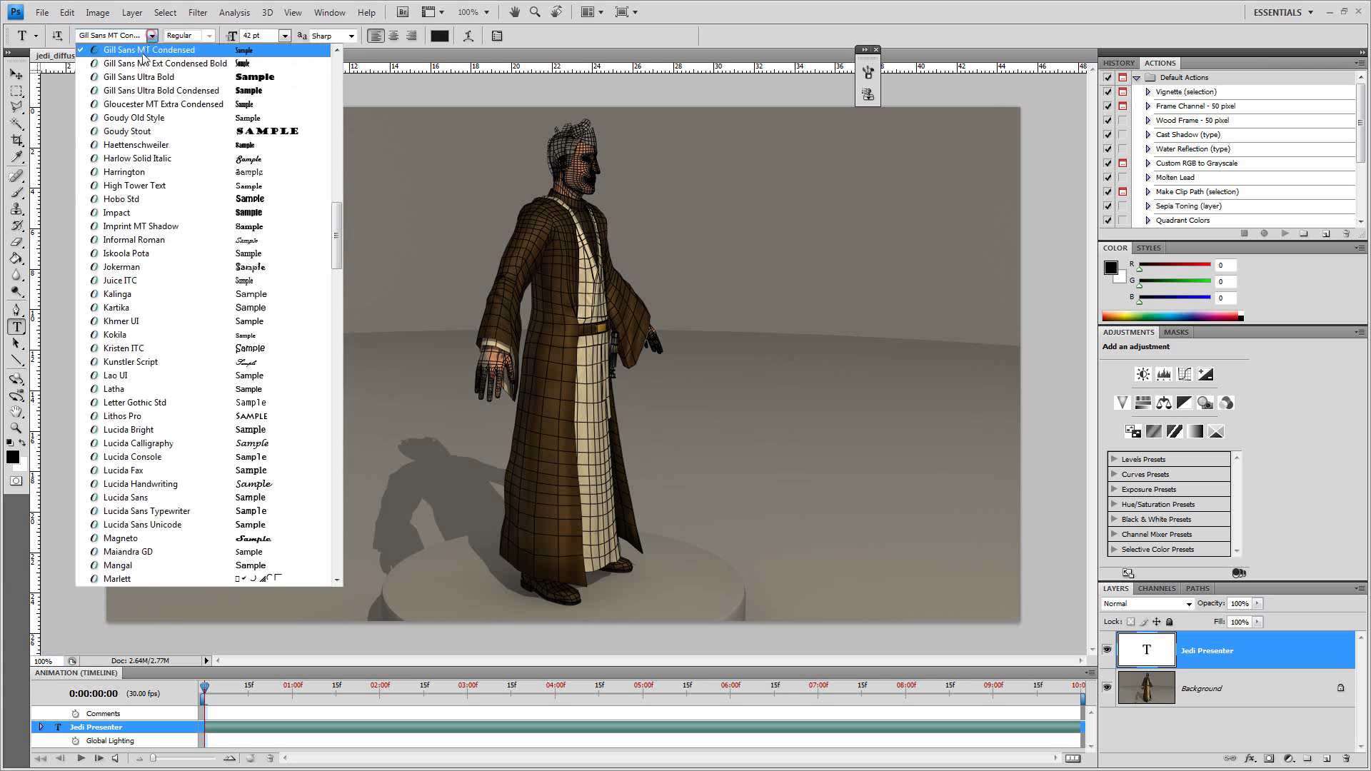
click(156, 46)
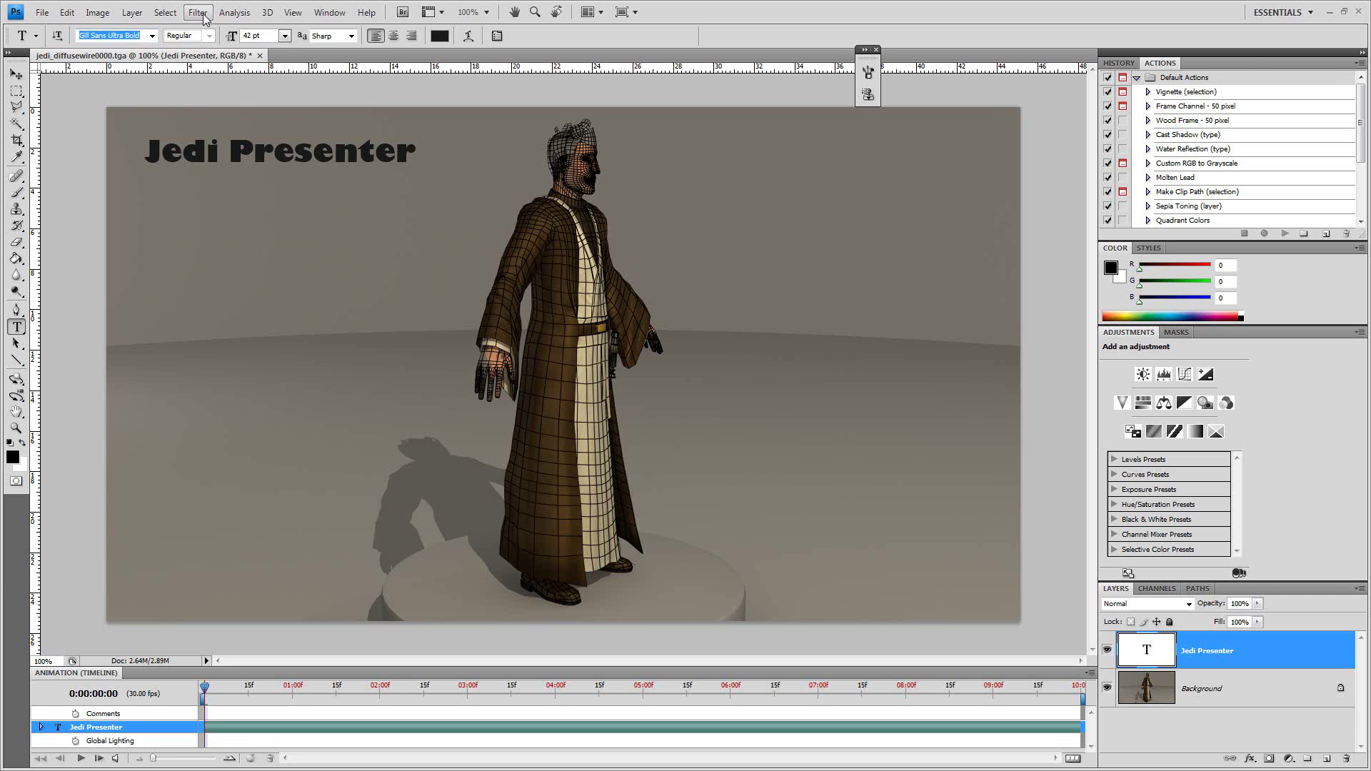
key(Down)
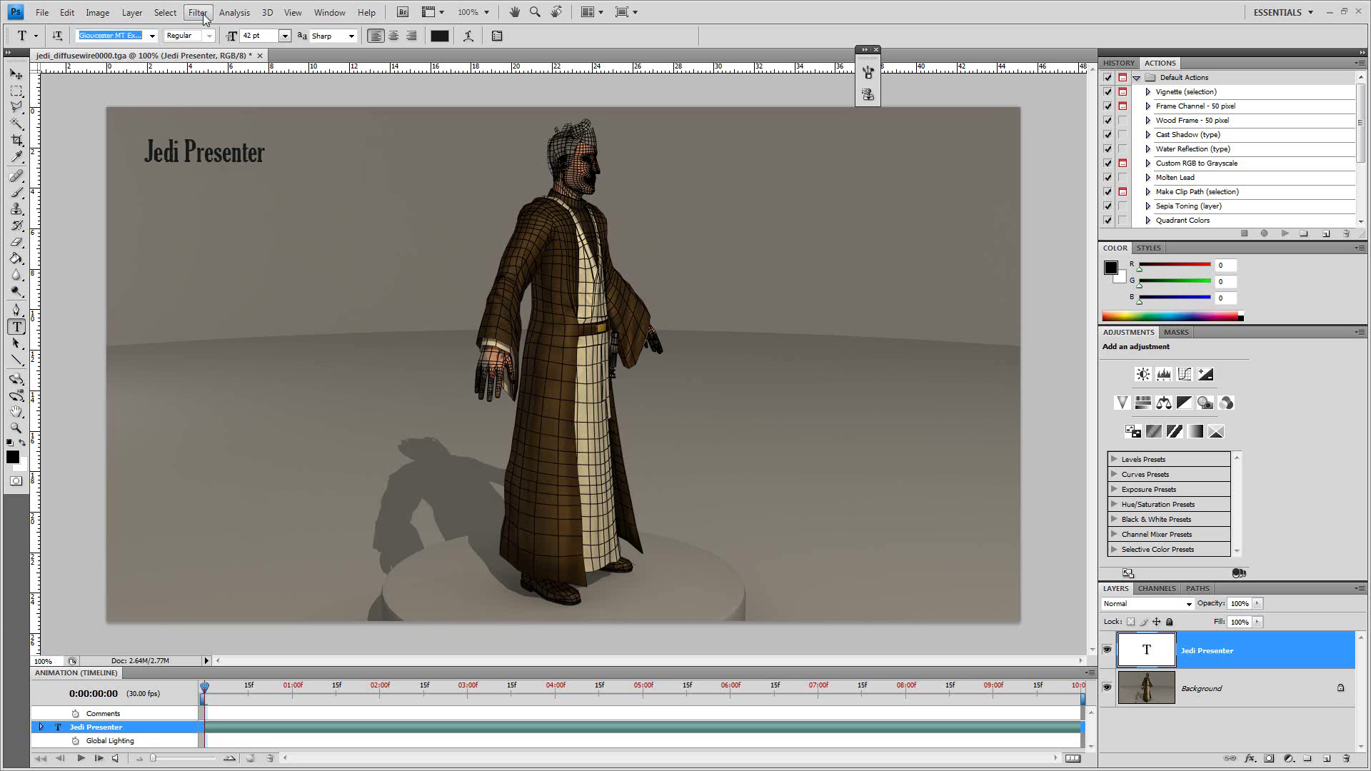
key(Up)
key(Up)
key(Up)
key(Up)
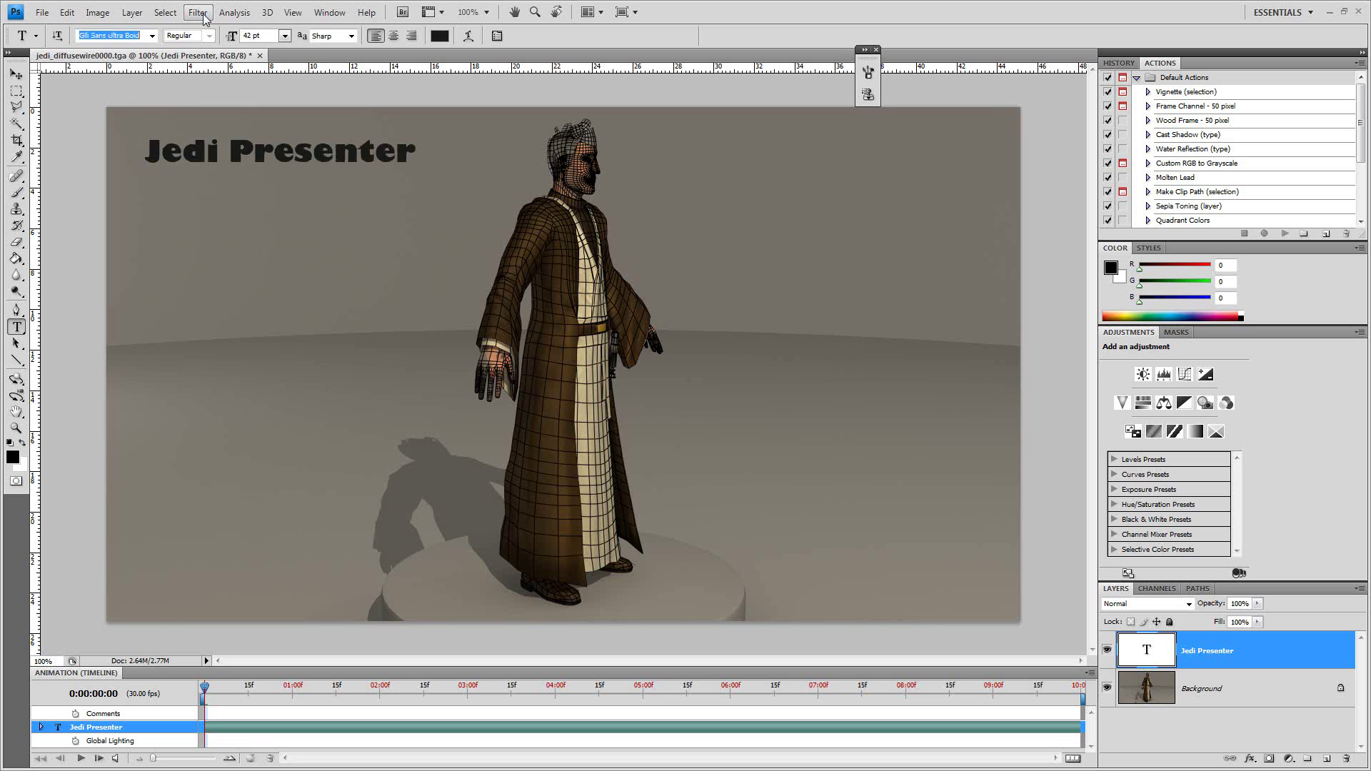
key(Up)
key(Up)
key(Up)
key(Up)
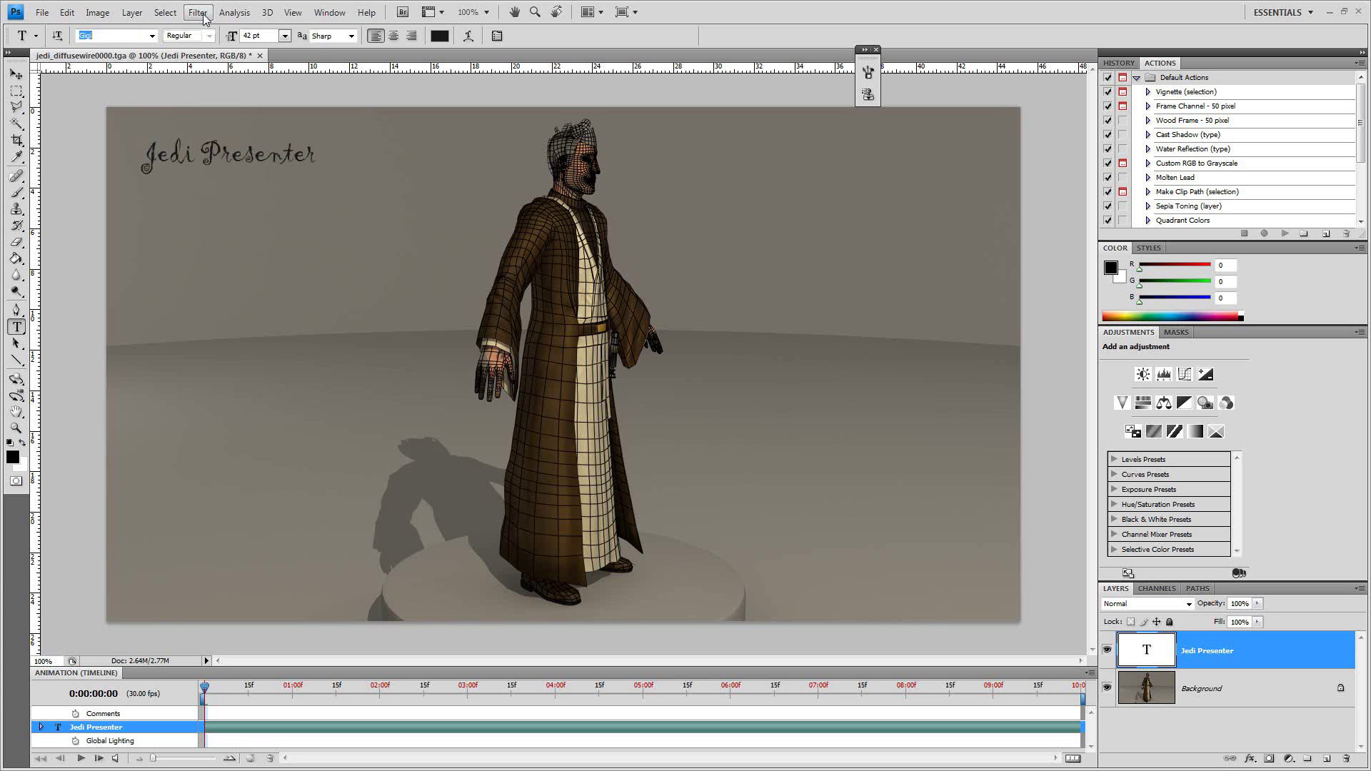
key(Up)
key(Up)
key(Up)
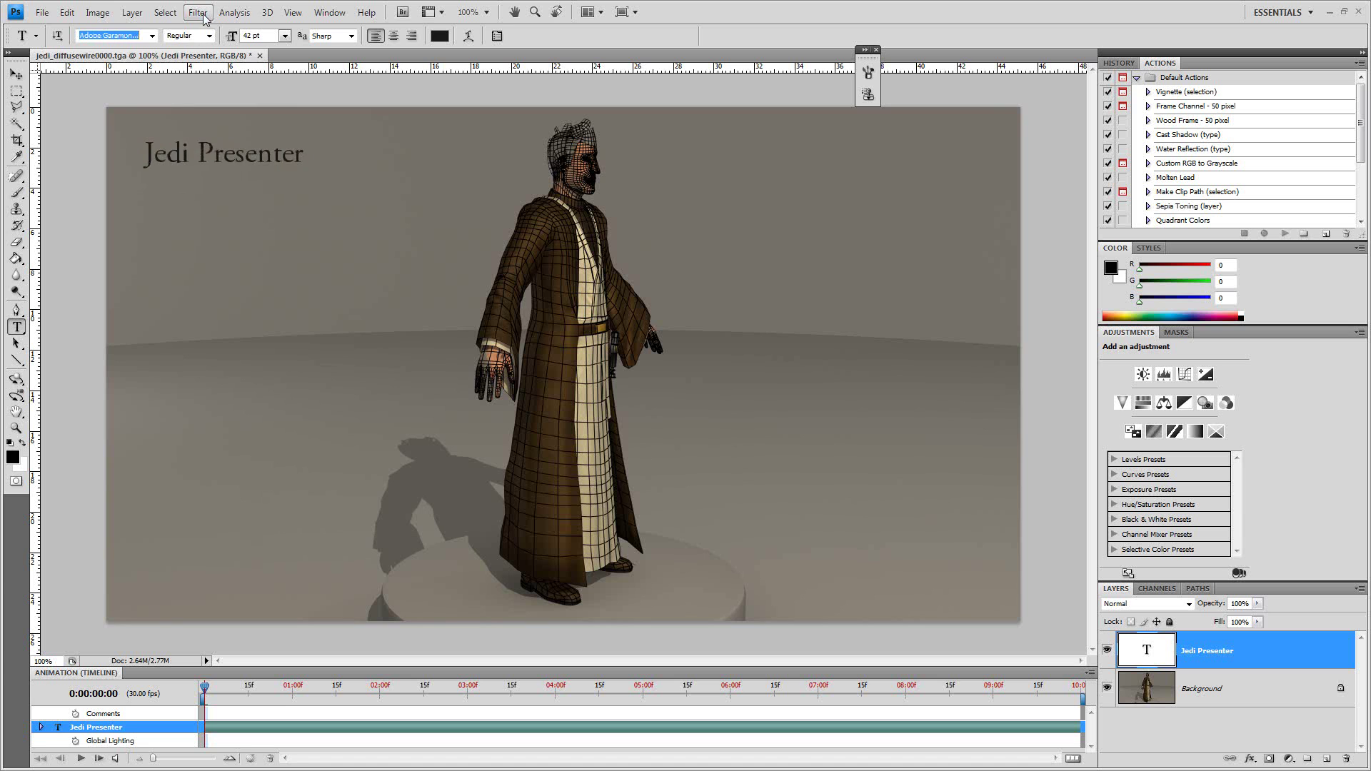
key(Up)
key(Up)
key(Up)
key(Up)
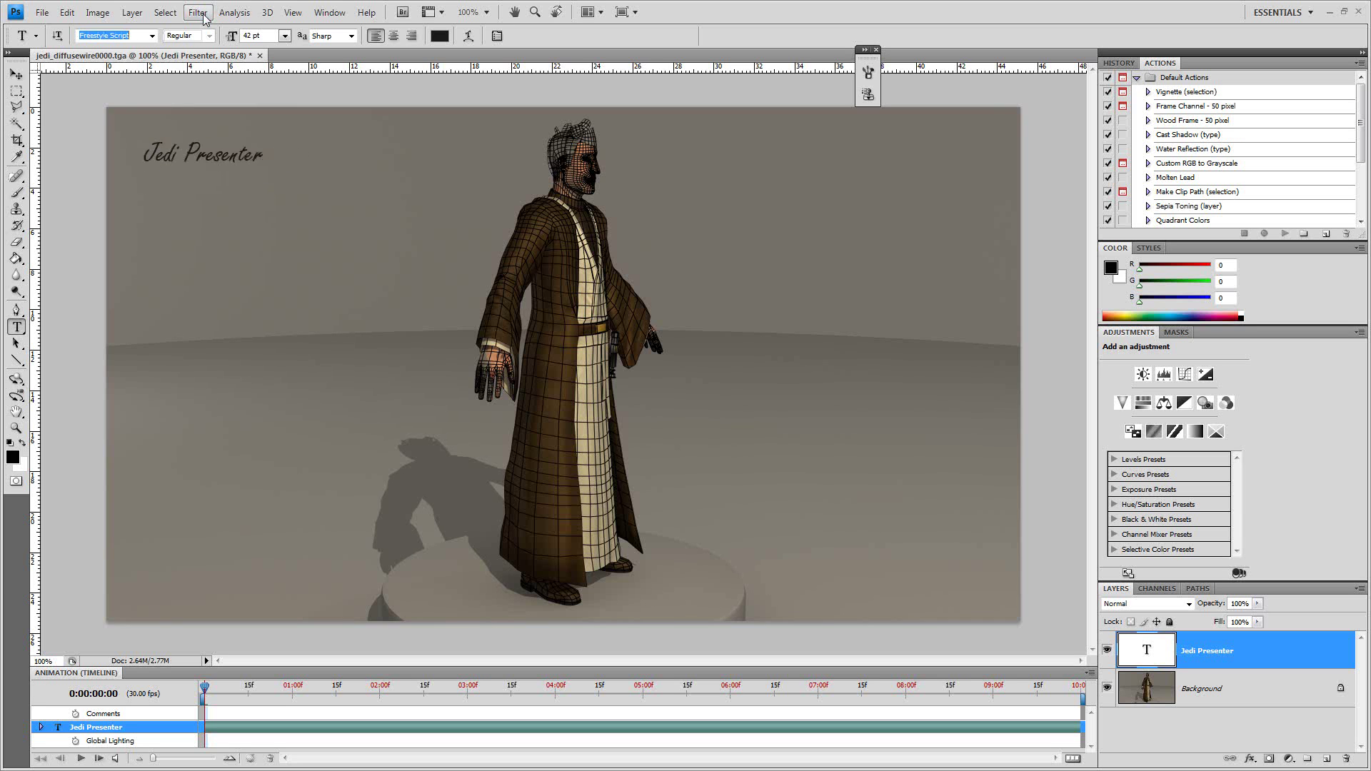
key(Up)
key(Up)
key(Up)
key(Up)
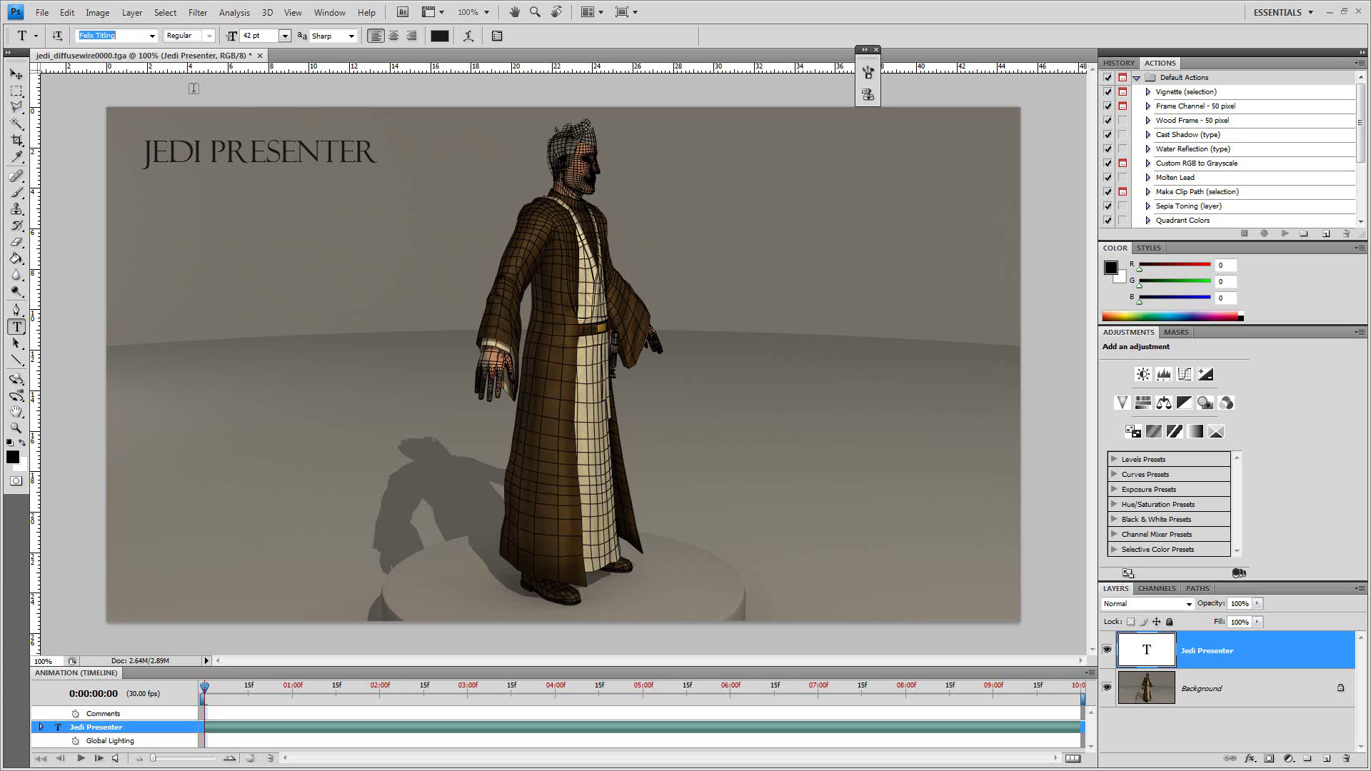
Open the Jedi_costume_SPEC and Jedi_costume_NRM images from the textures folder on the Desktop.
click(42, 12)
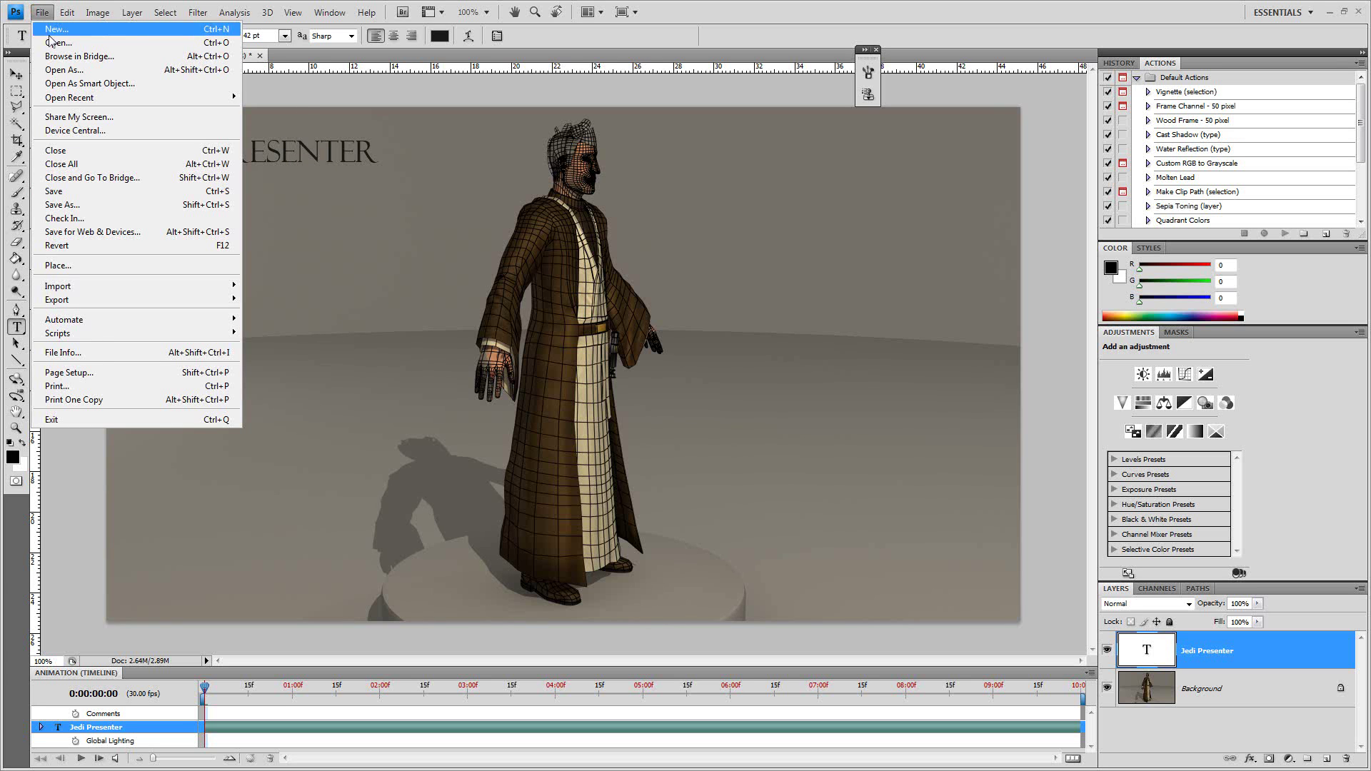
click(55, 42)
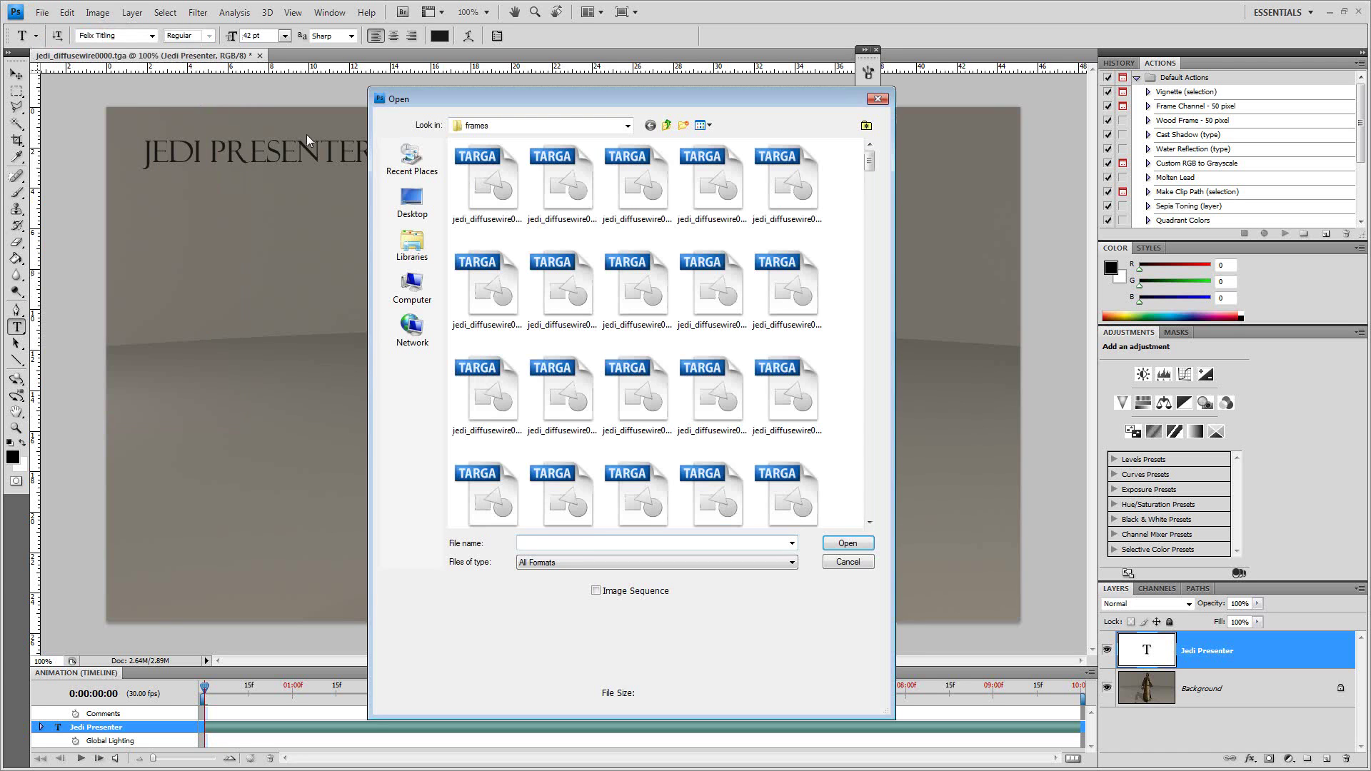
click(407, 192)
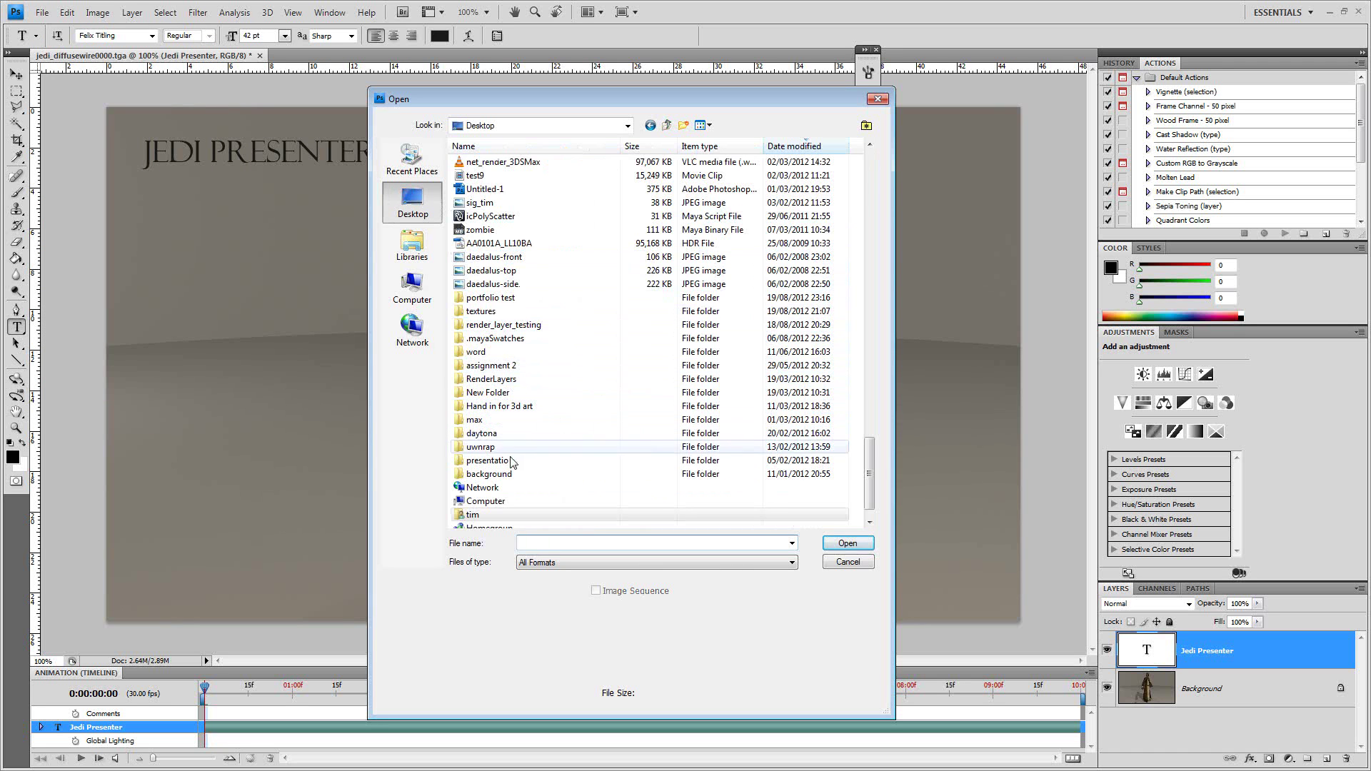
double_click(526, 312)
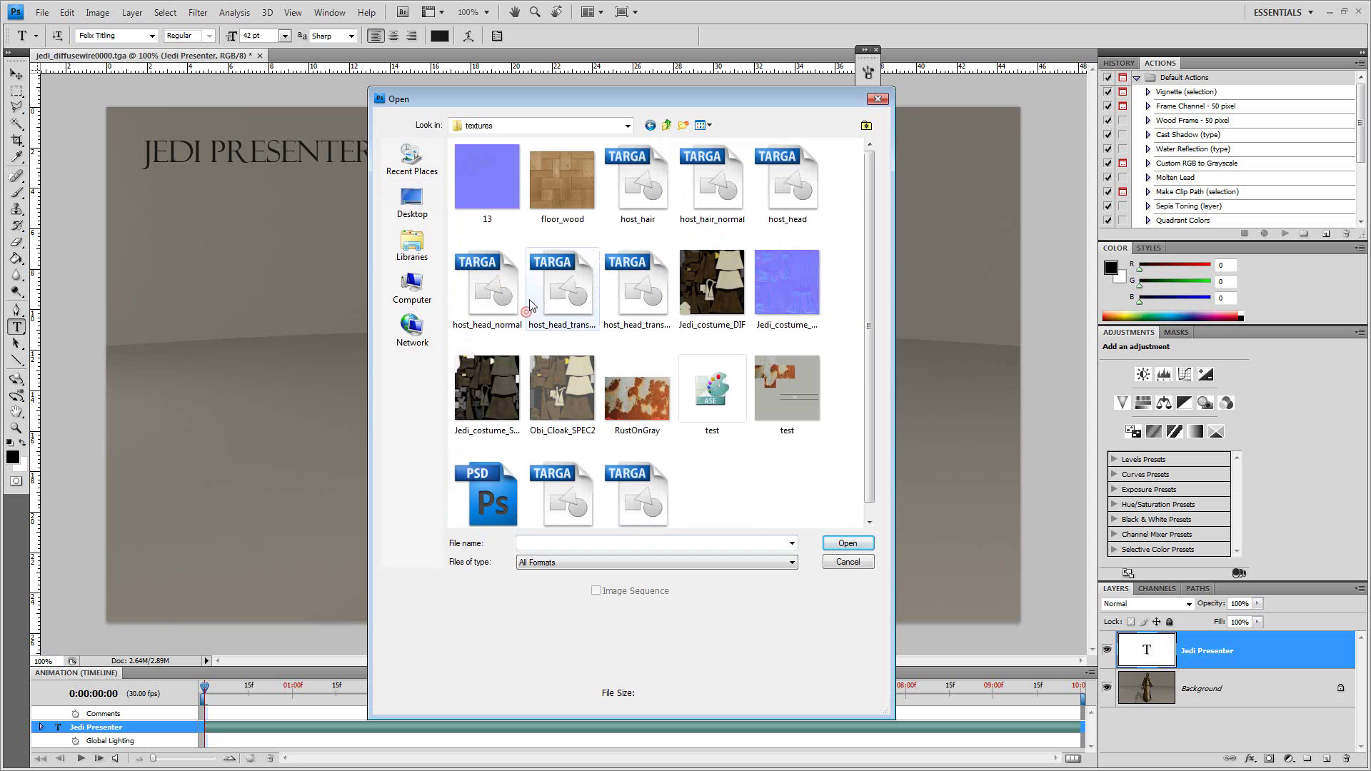
click(504, 386)
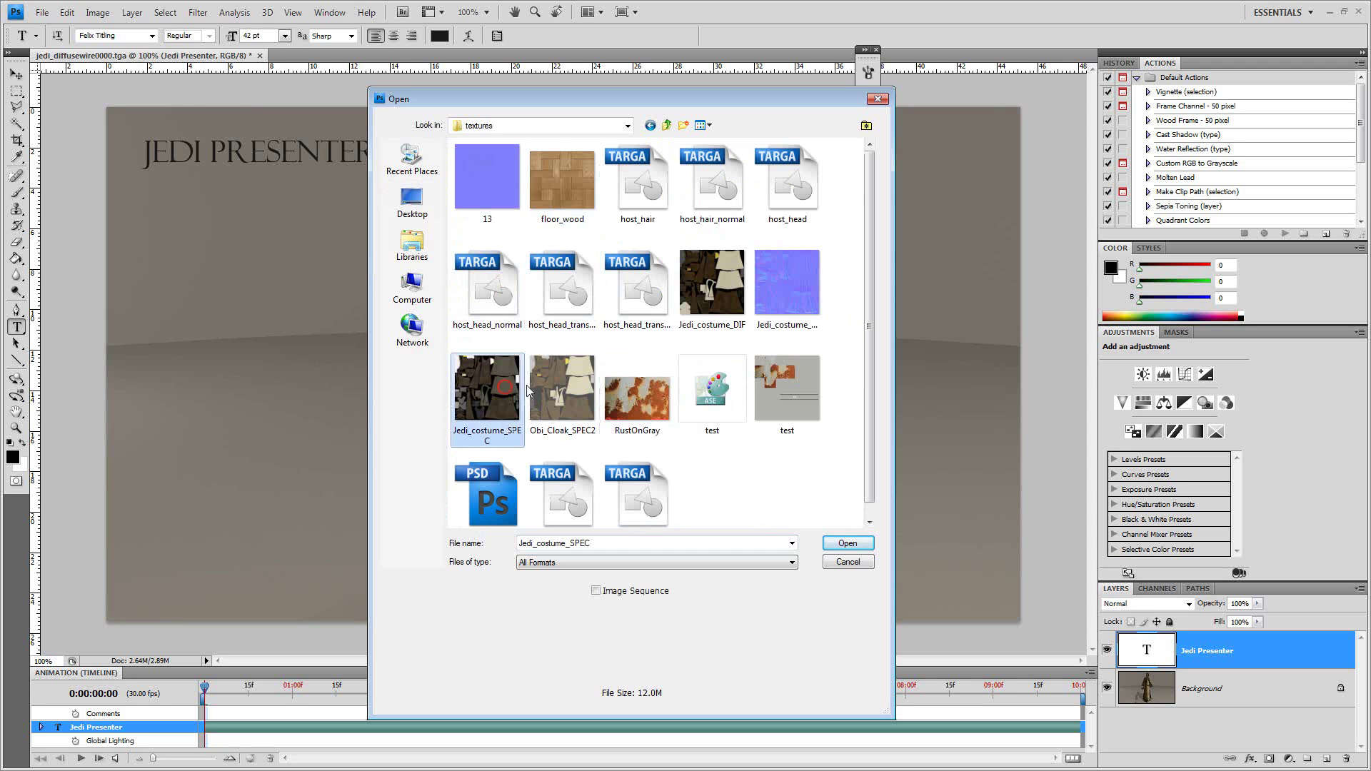
ctrl+click(712, 282)
click(850, 543)
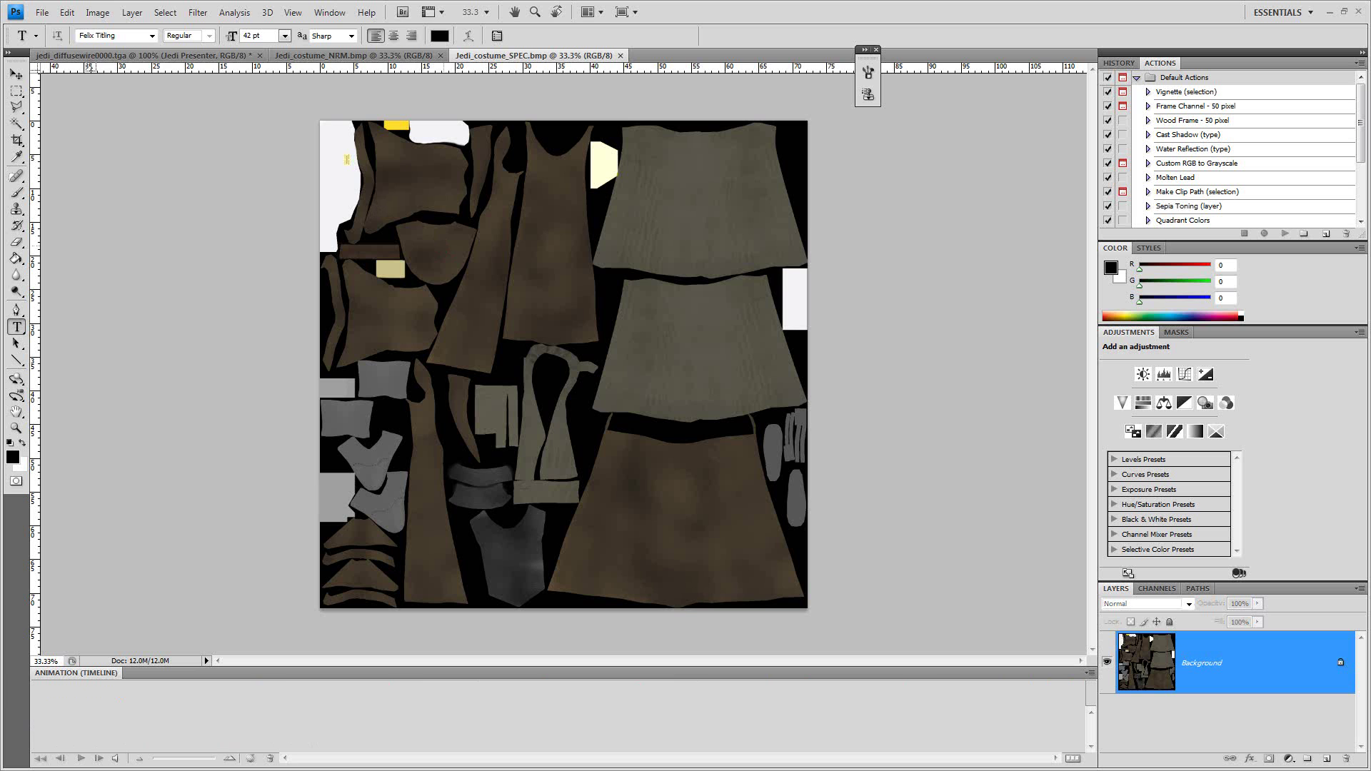
Copy the Jedi_costume_SPEC texture into the jedi_diffusewire0000 document as a new layer.
key(v)
click(345, 205)
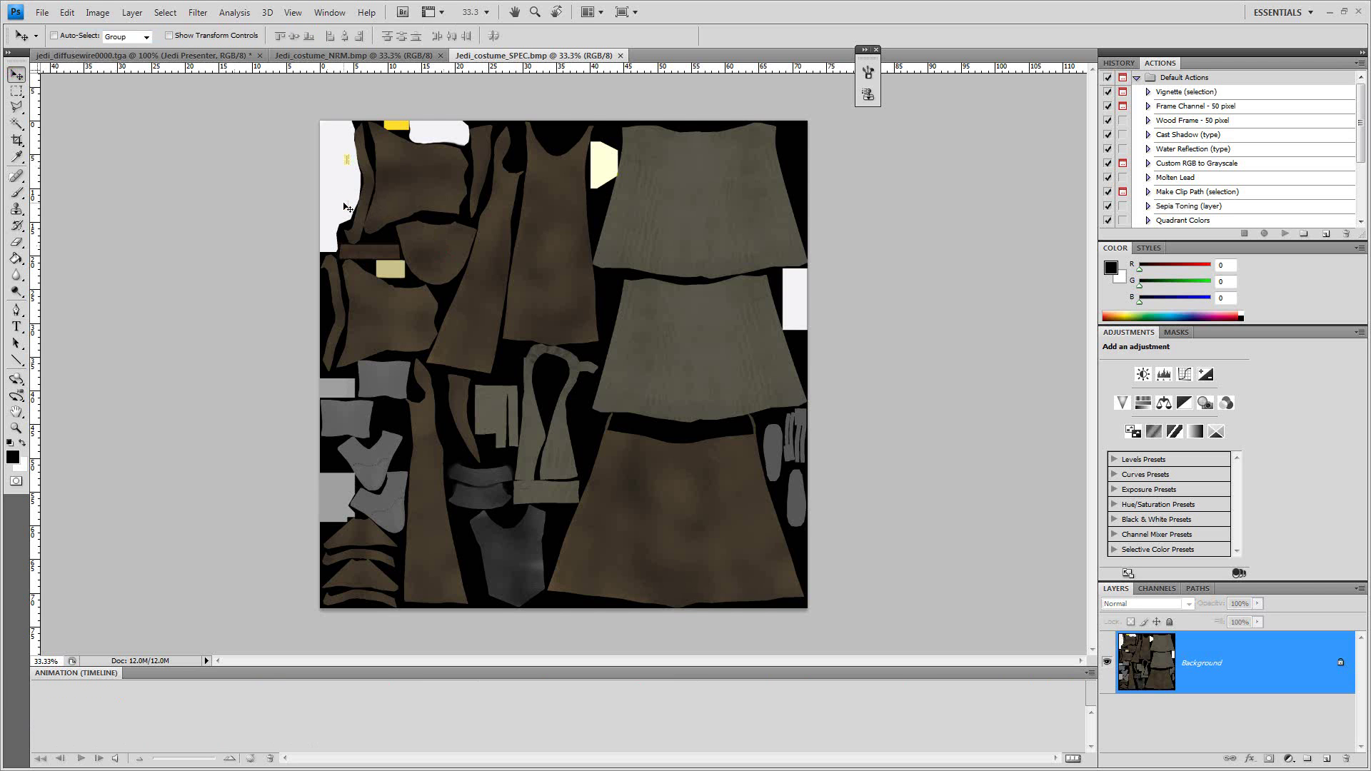
click(152, 56)
key(ctrl+v)
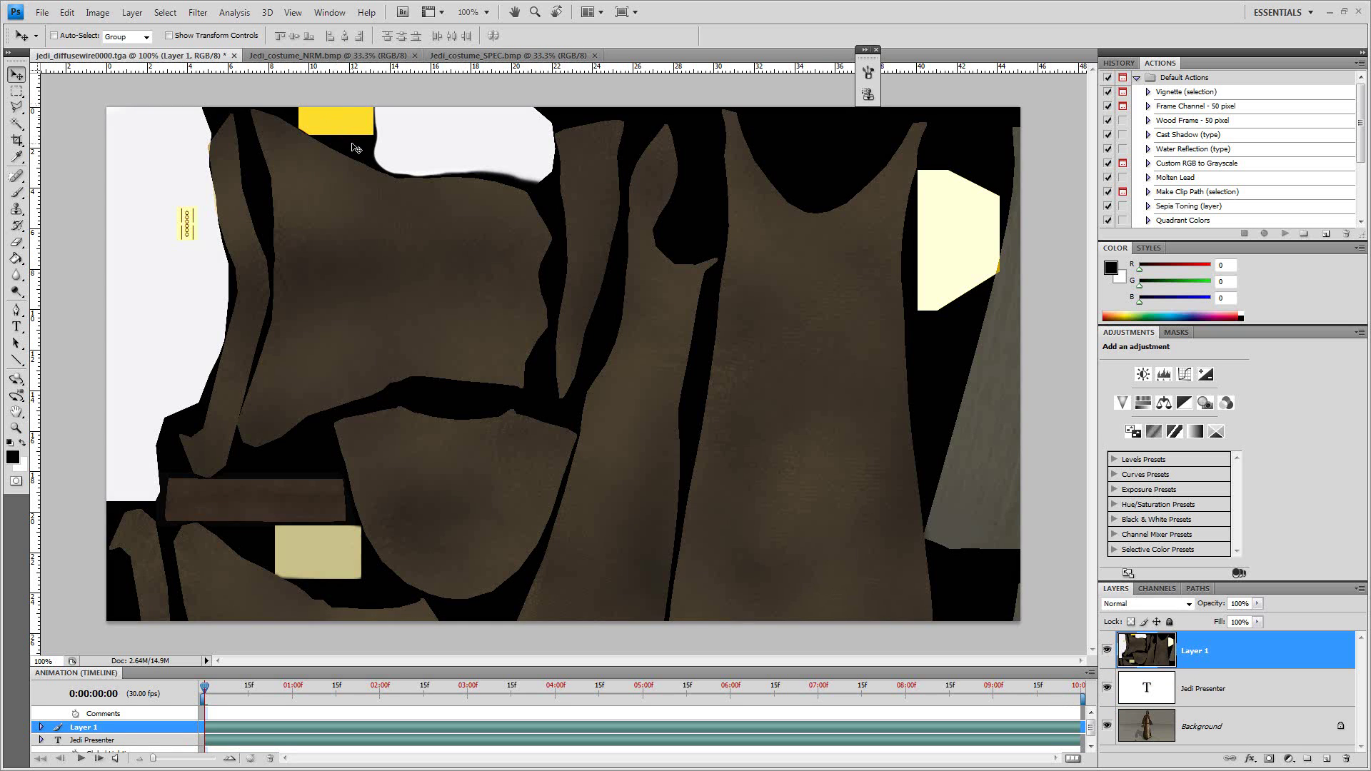
Scale the pasted texture layer to 10% width and height and apply the transformation.
key(ctrl+t)
click(238, 36)
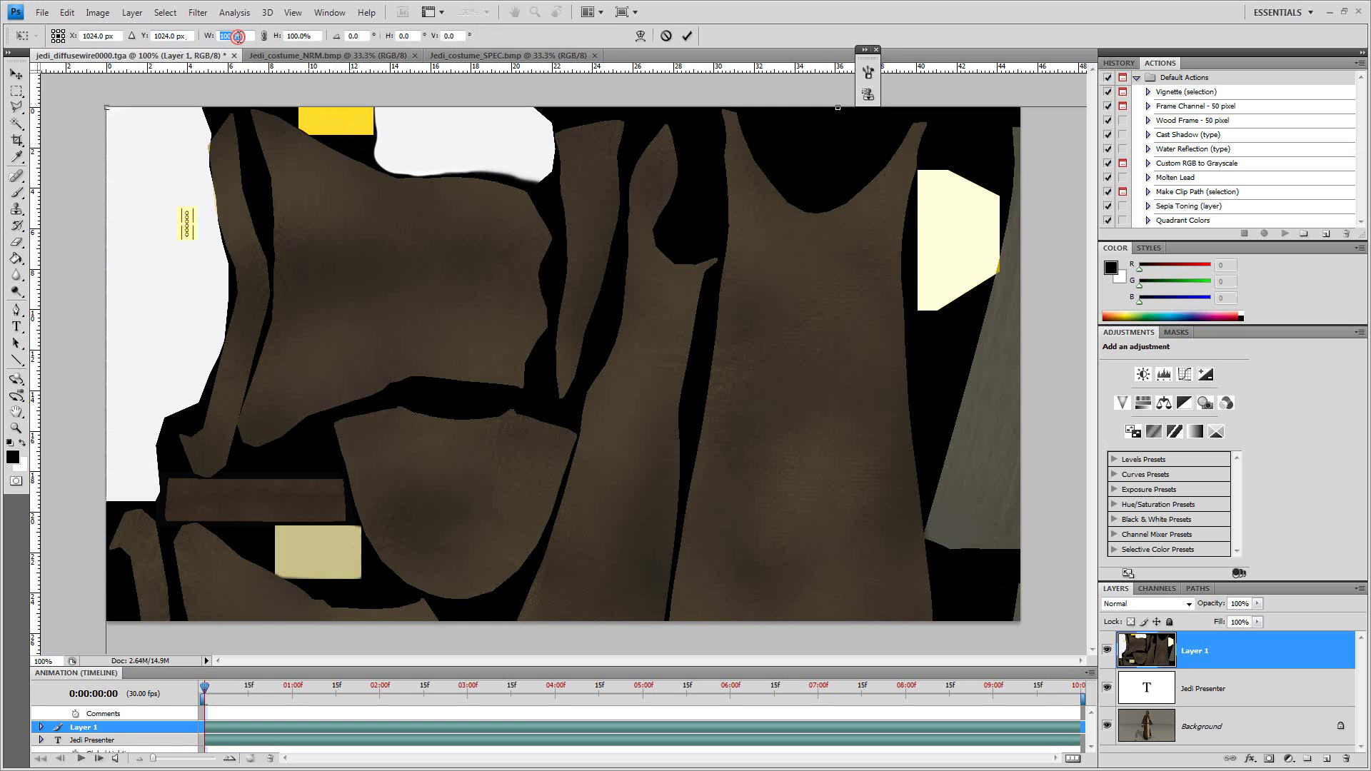
text(10)
key(Return)
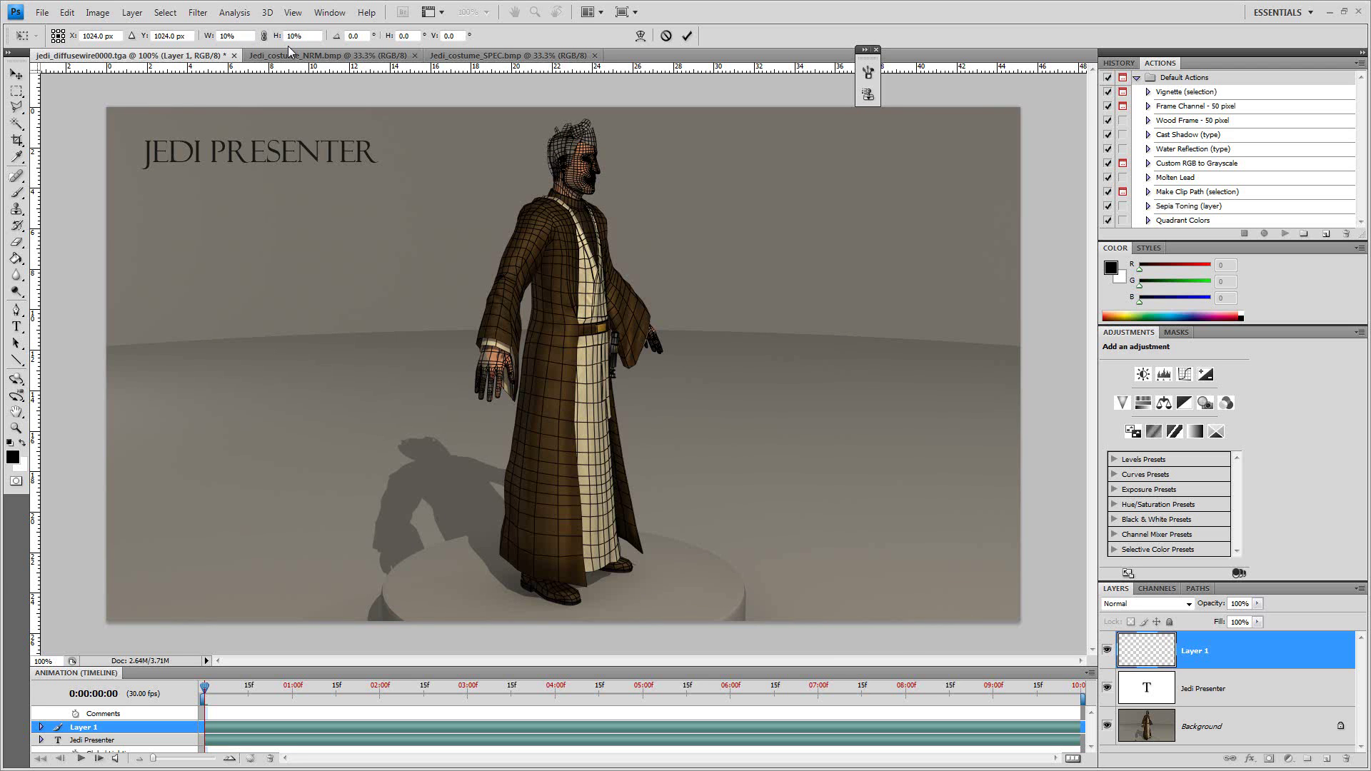
key(v)
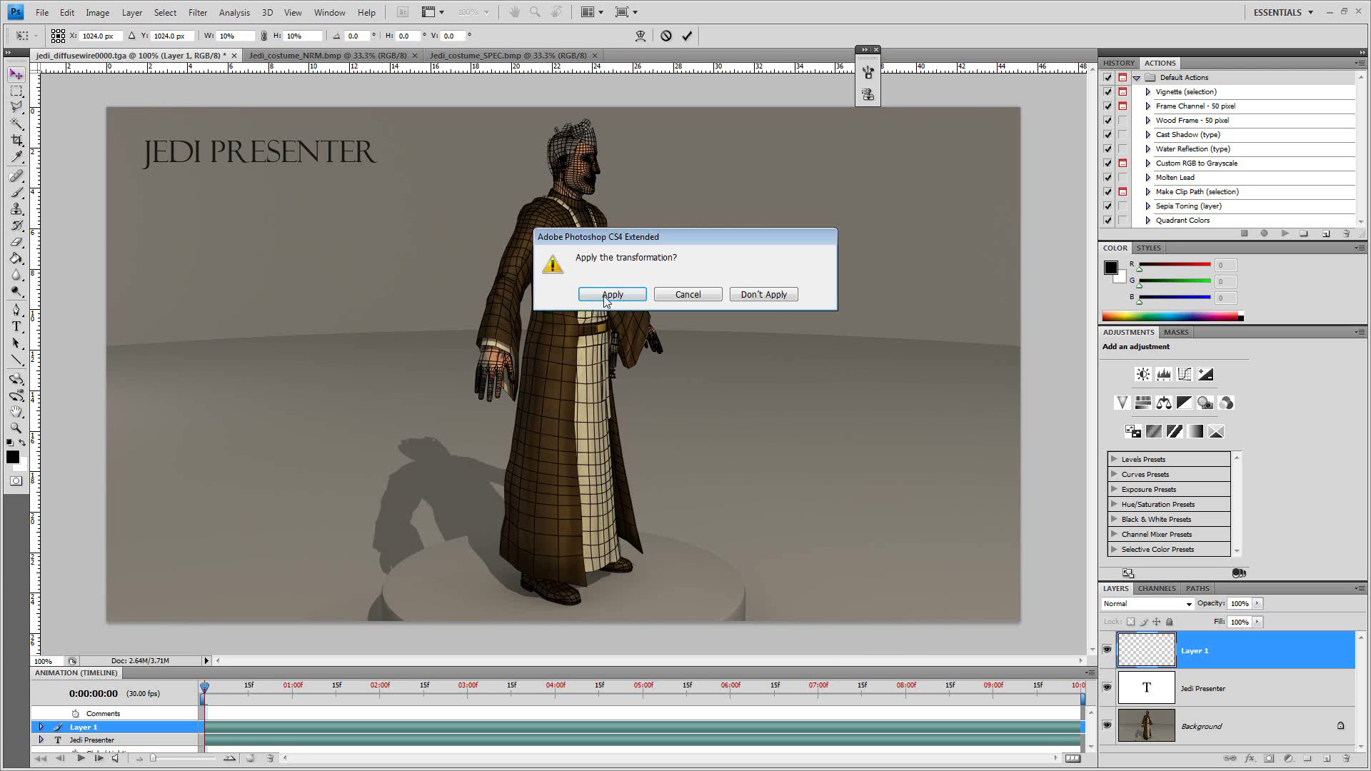
click(612, 294)
Move the scaled texture thumbnail into the upper right corner of the render, beside the character.
drag(364, 402, 911, 97)
drag(816, 414, 837, 196)
drag(814, 472, 836, 180)
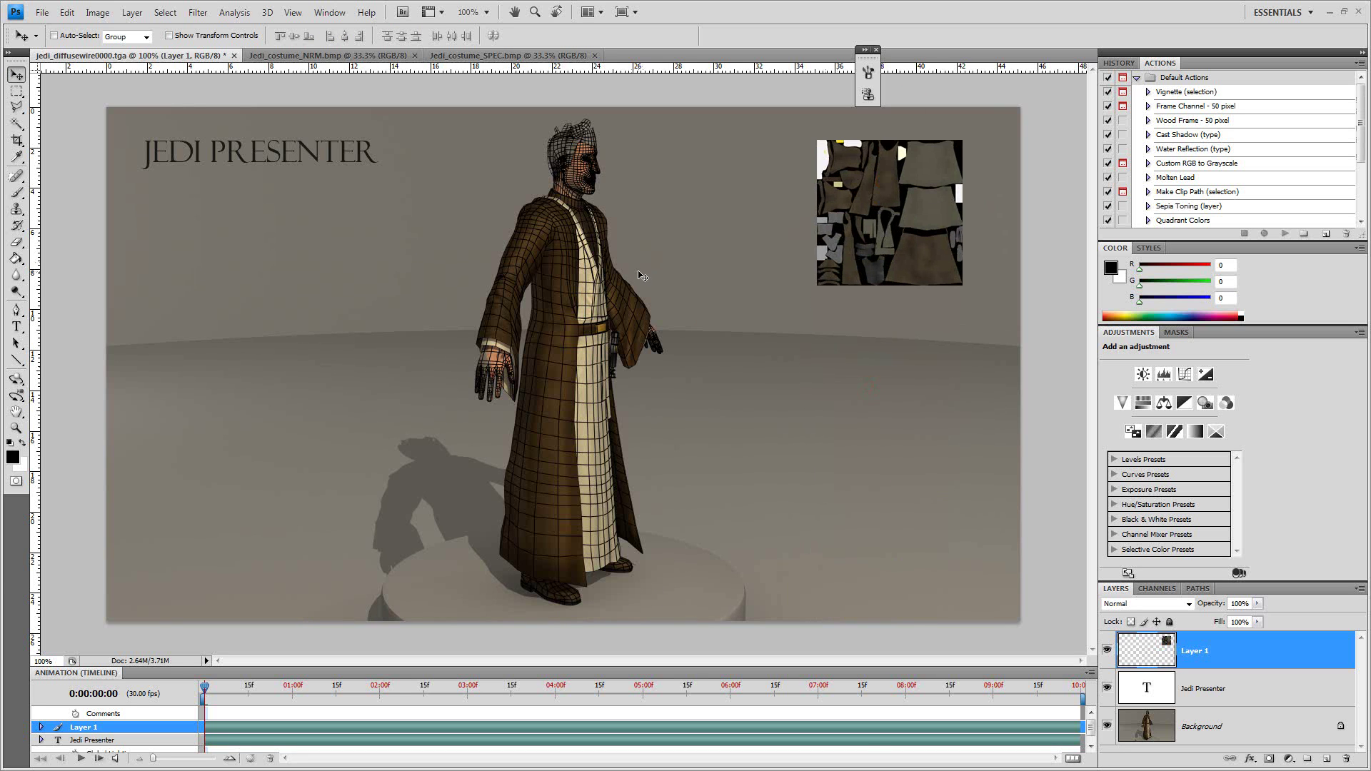
Open the recent file layout.psd.
click(43, 12)
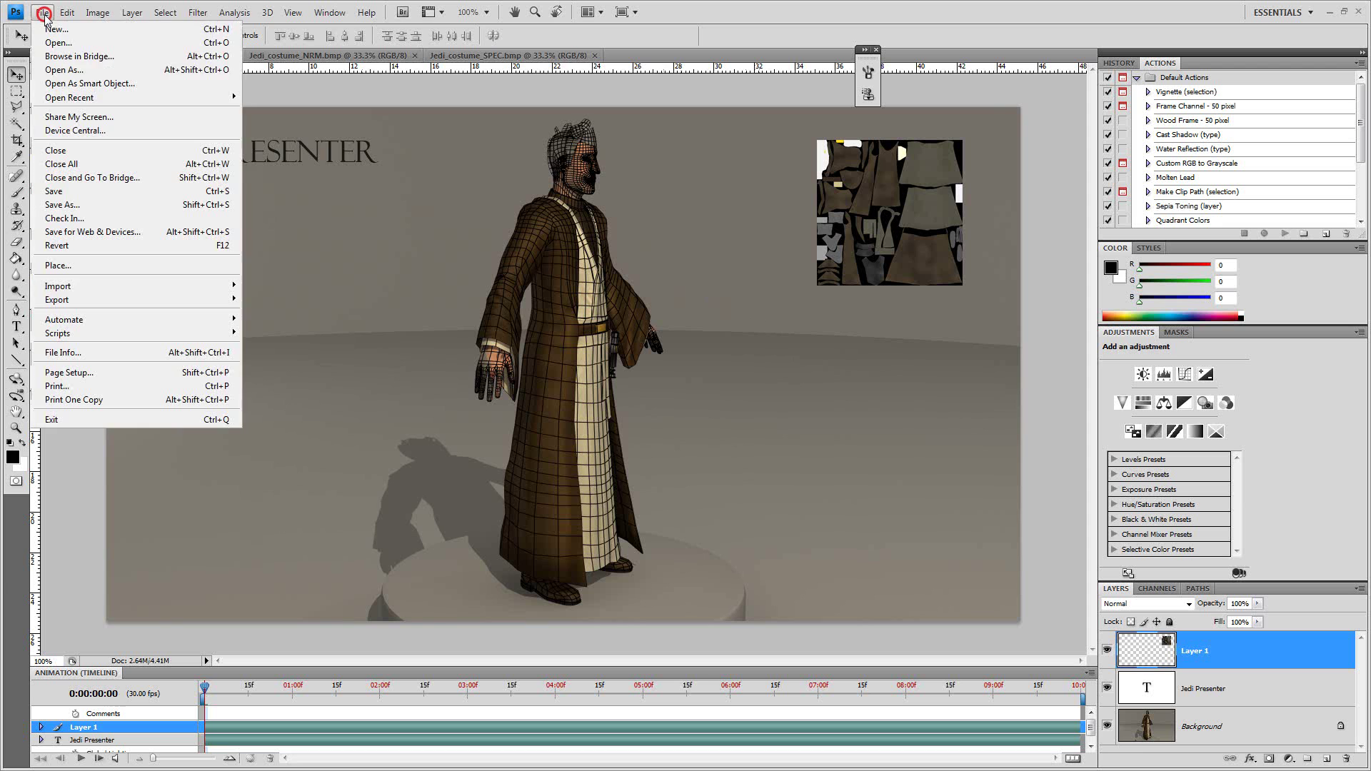
click(119, 98)
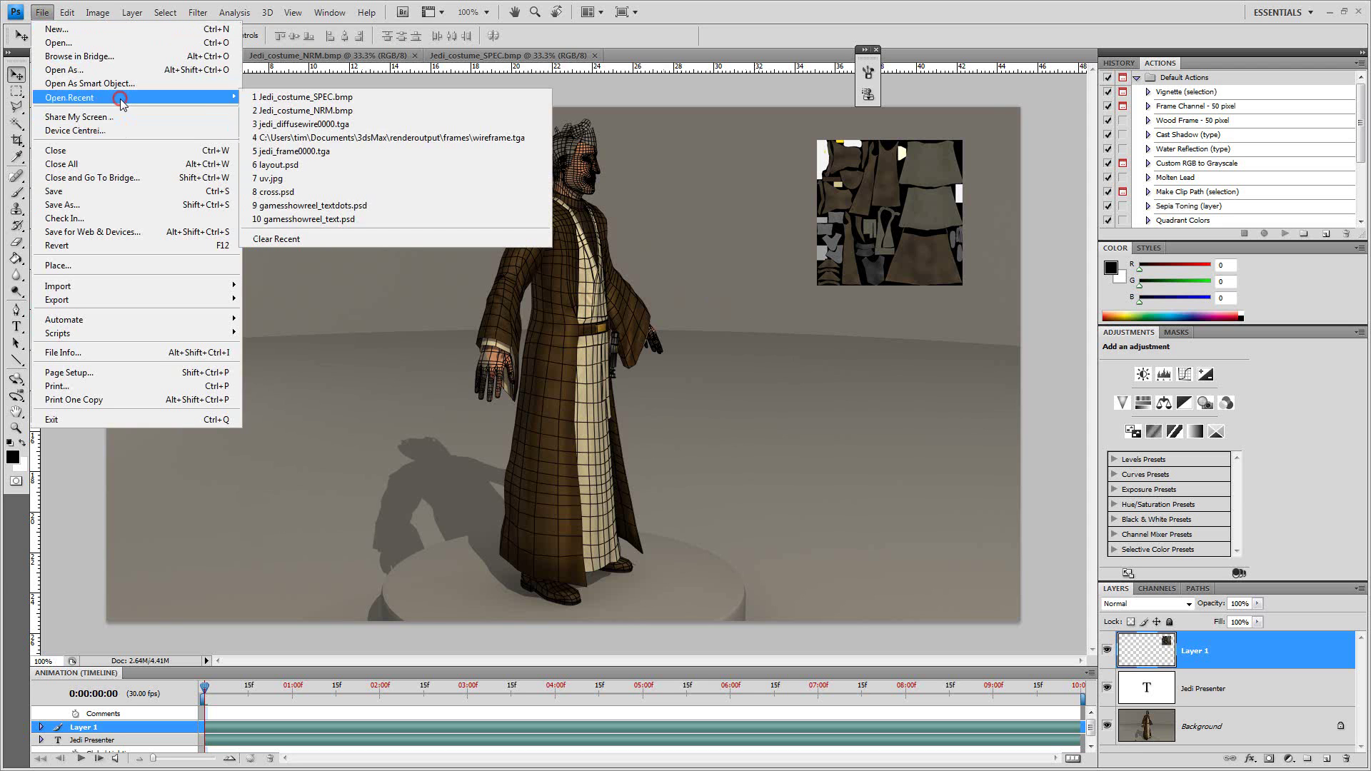
click(321, 166)
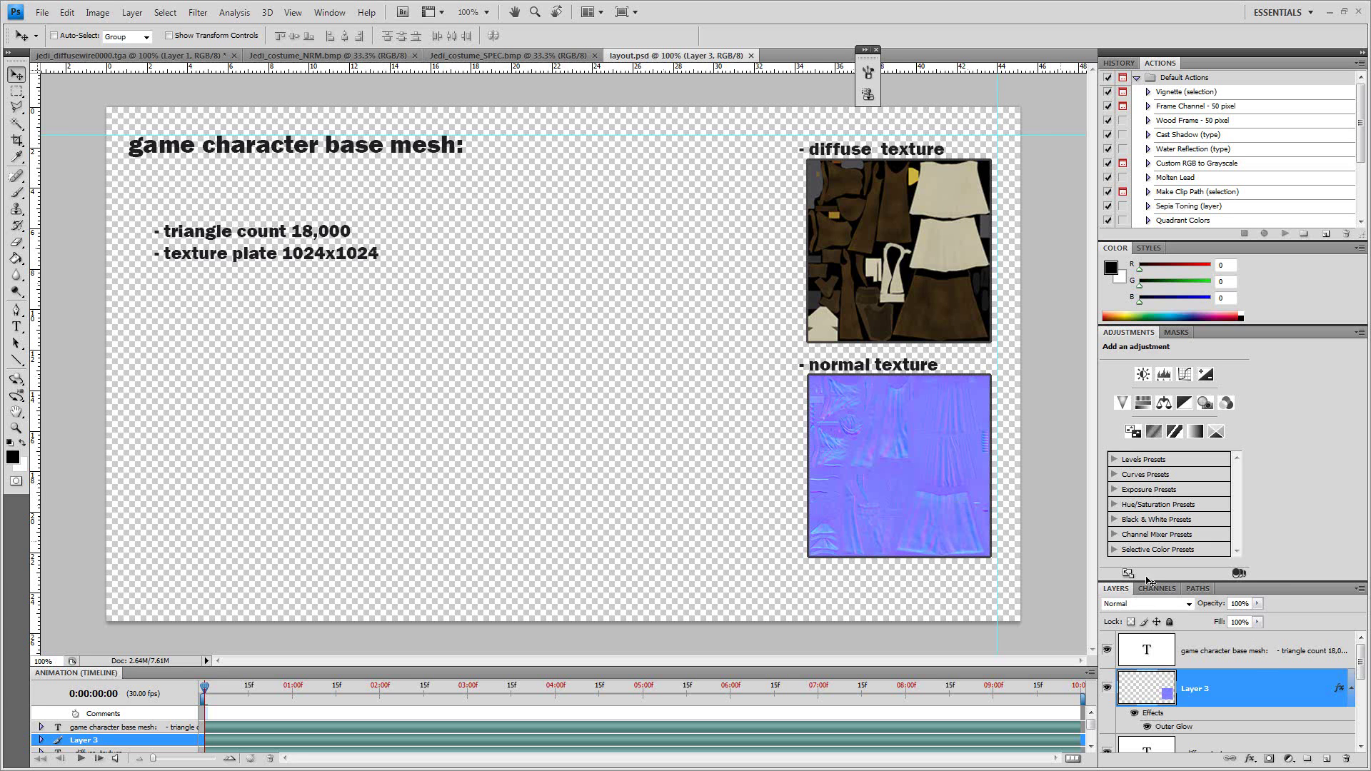
Preview the layout over the base mesh by showing Layer 1 and Background, and hide both layers again.
scroll(1143, 686, down, 5)
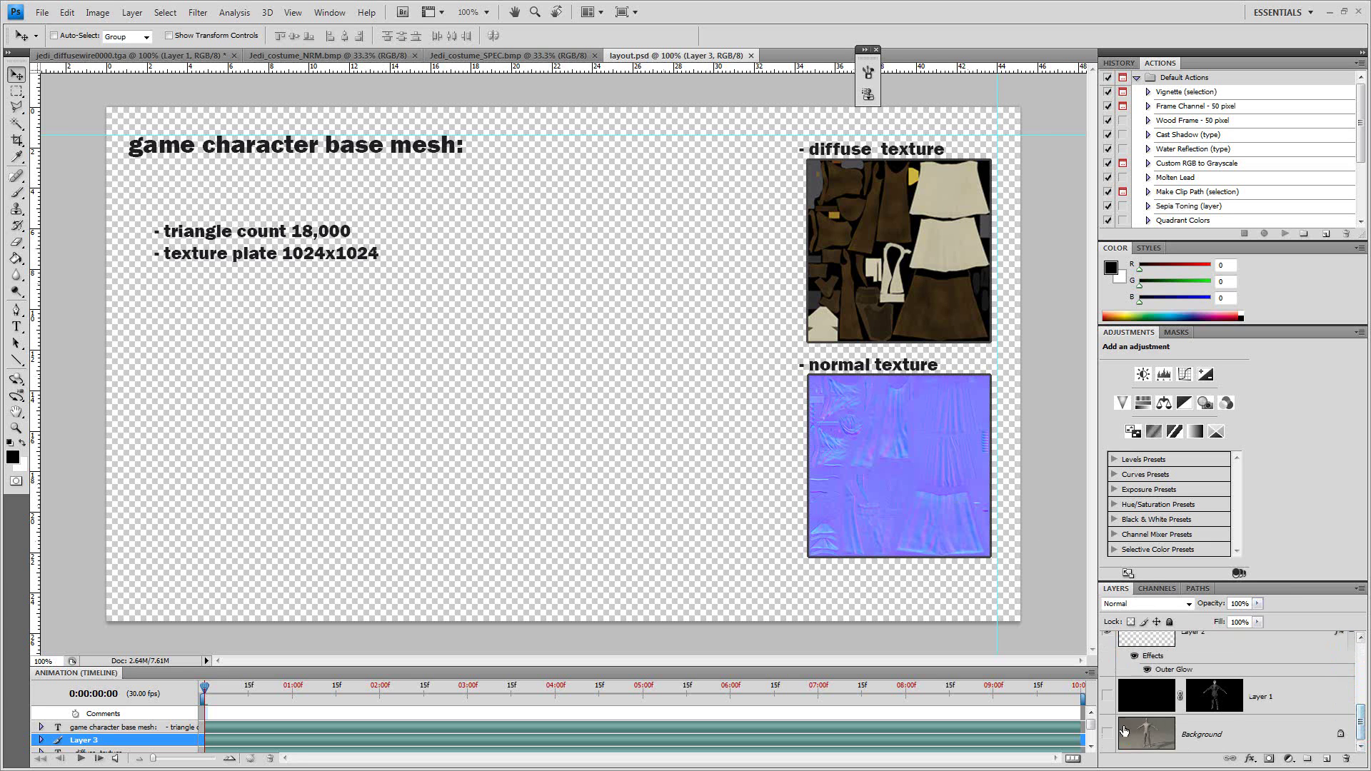
click(1107, 697)
click(1107, 735)
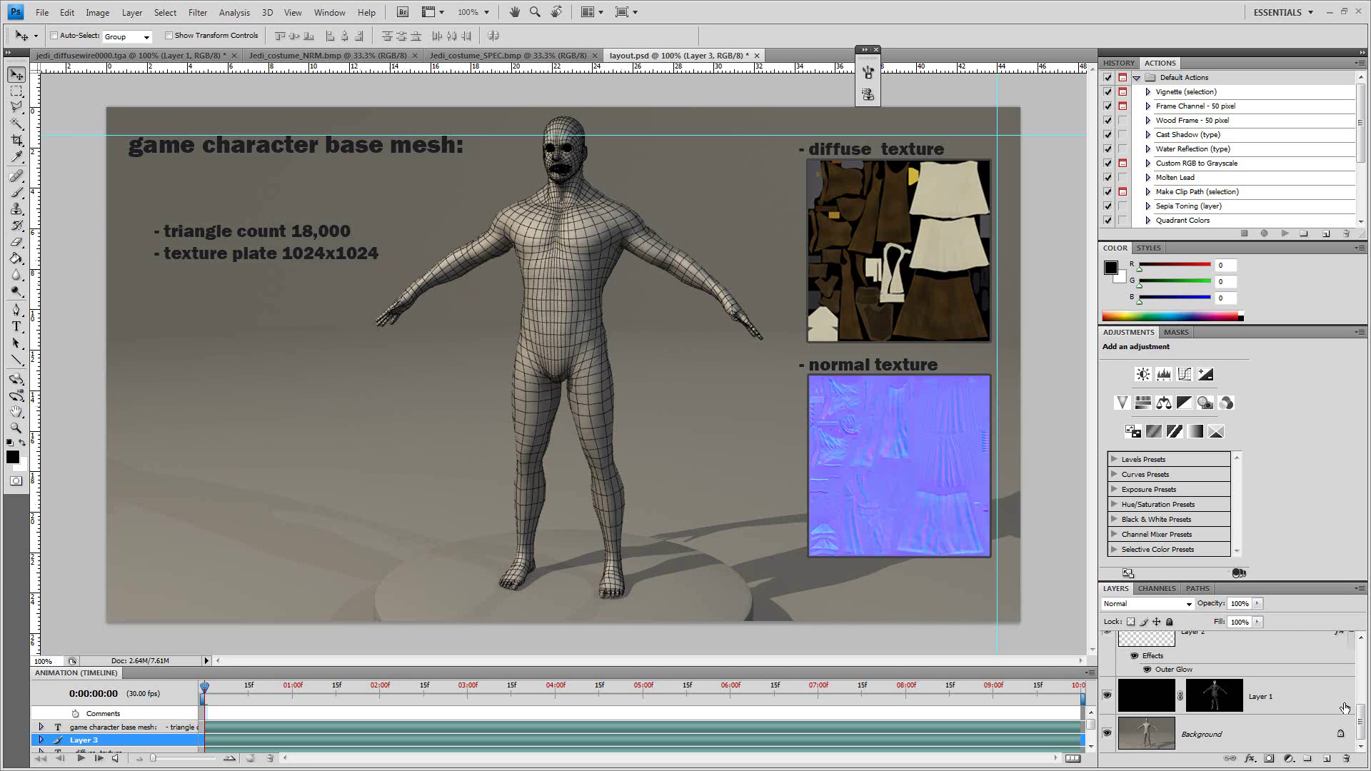
mouse_move(1361, 720)
mouse_down()
mouse_move(1362, 701)
mouse_move(1362, 747)
mouse_move(1361, 696)
mouse_move(1361, 725)
mouse_up()
drag(1108, 697, 1108, 734)
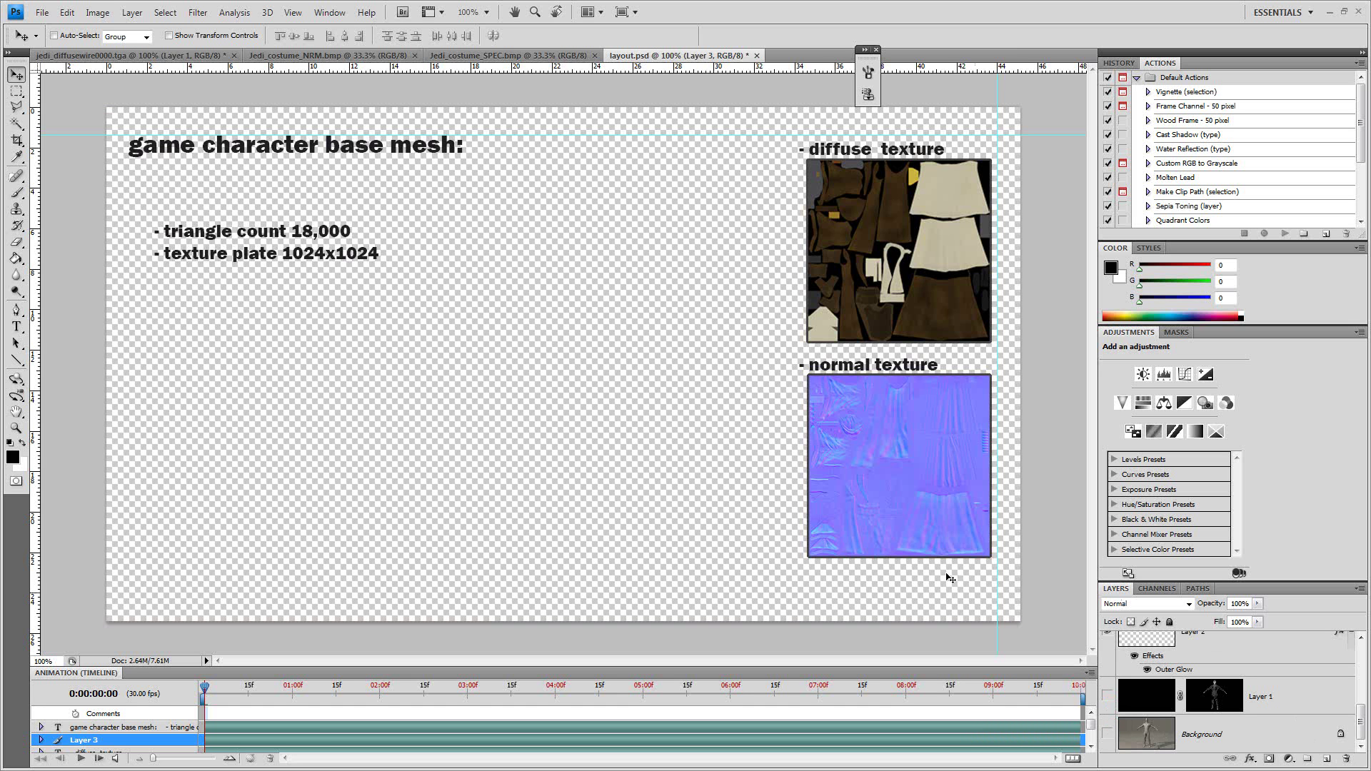
Save the layout as a Photoshop file named layout on the Desktop, with Maximize compatibility enabled.
click(42, 12)
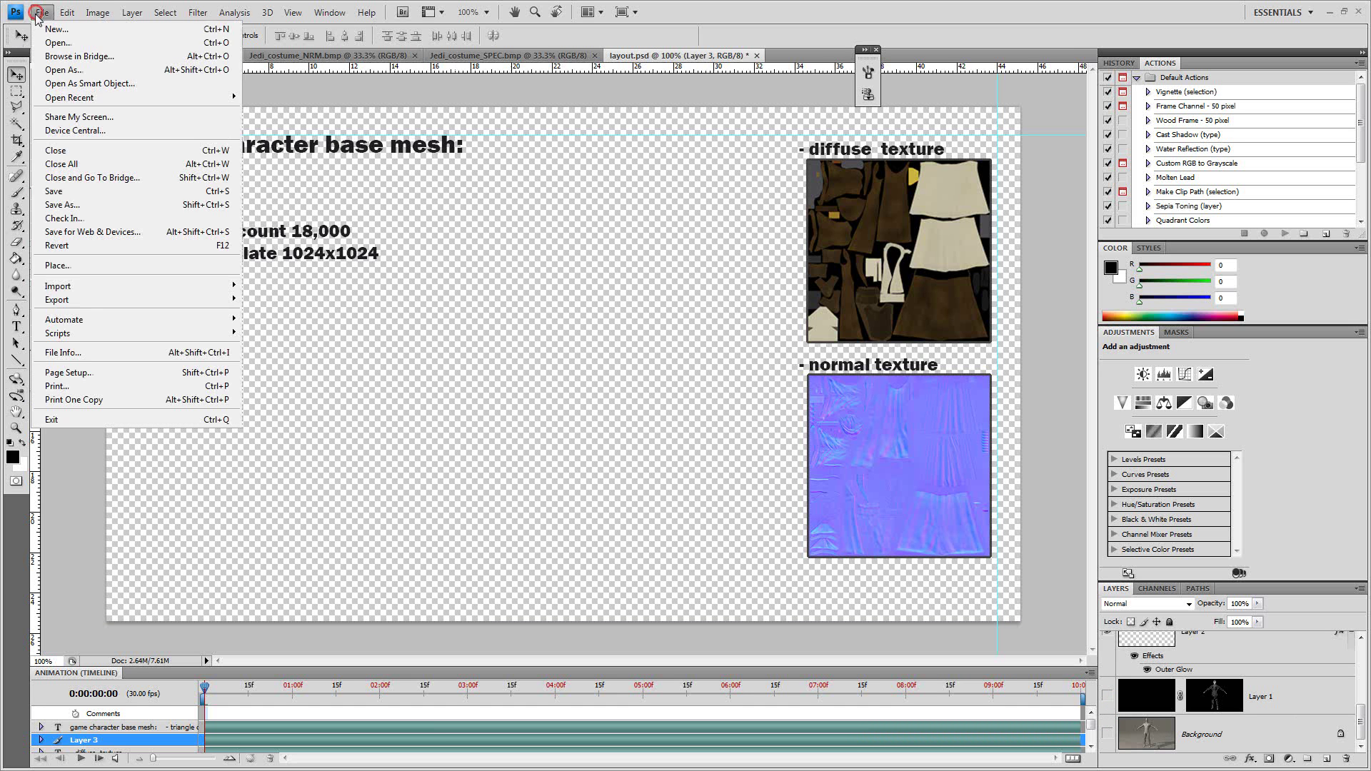
click(100, 206)
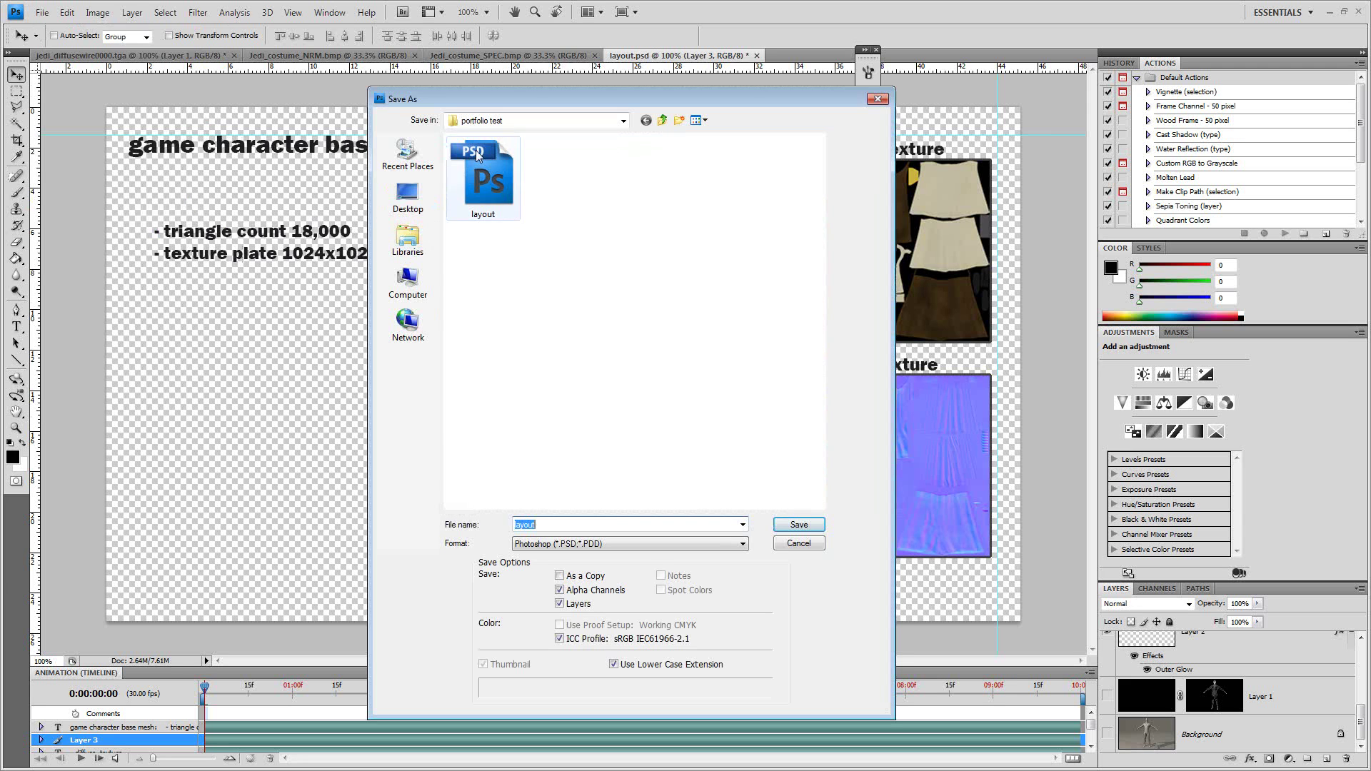
click(568, 118)
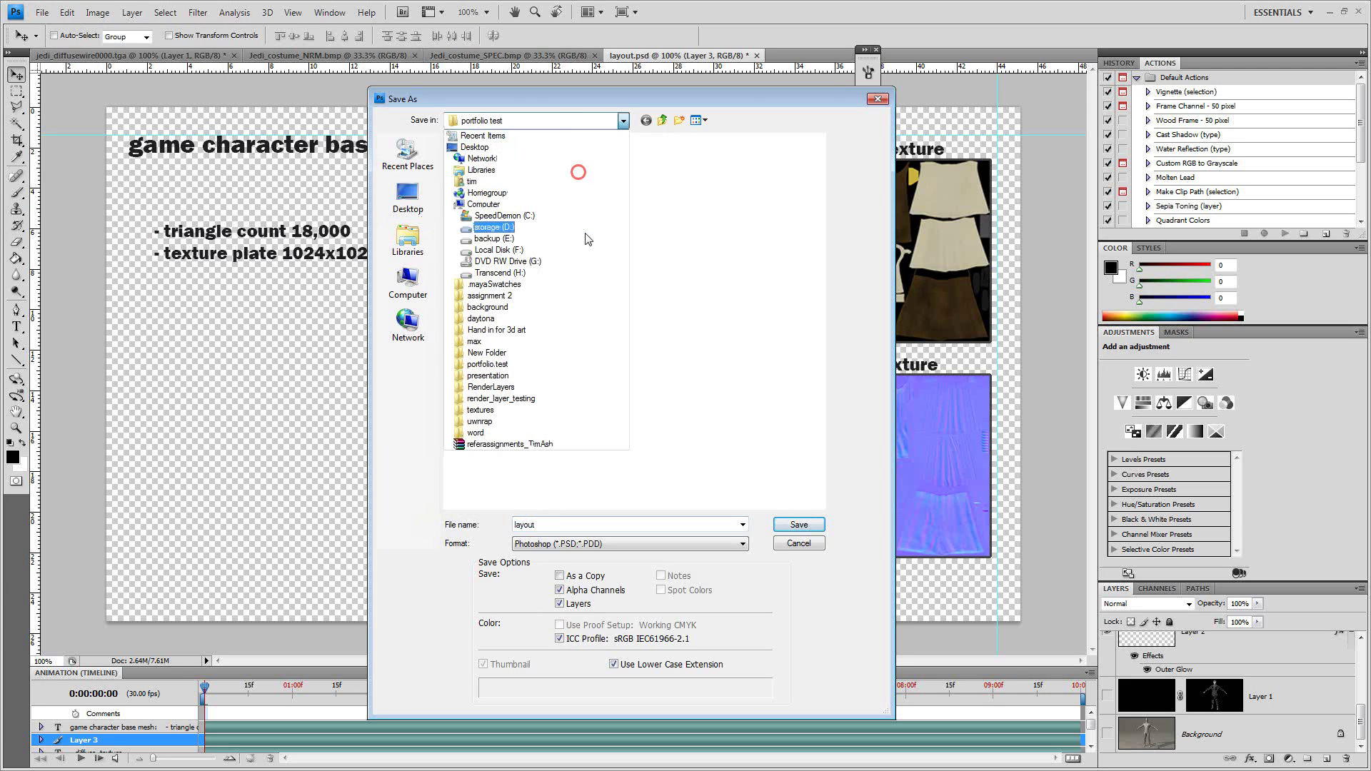
click(554, 146)
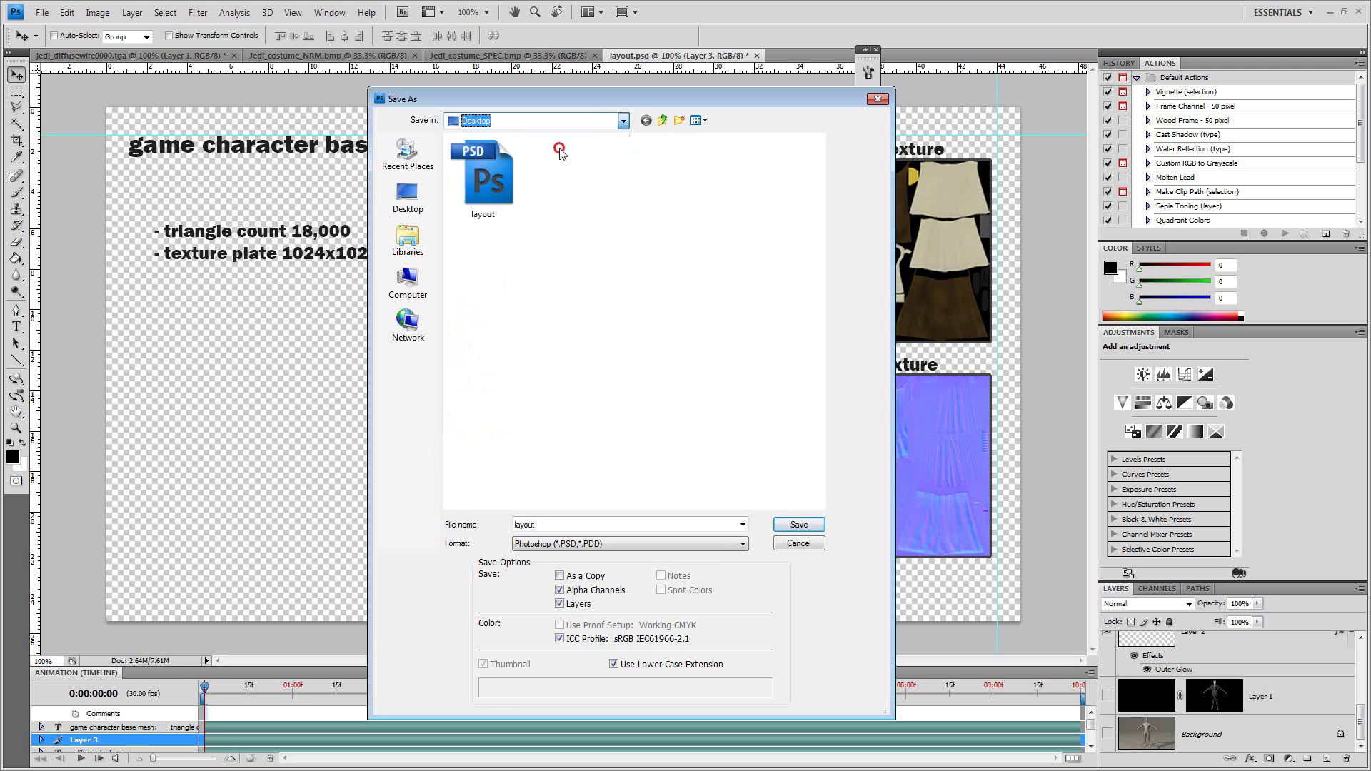
click(814, 529)
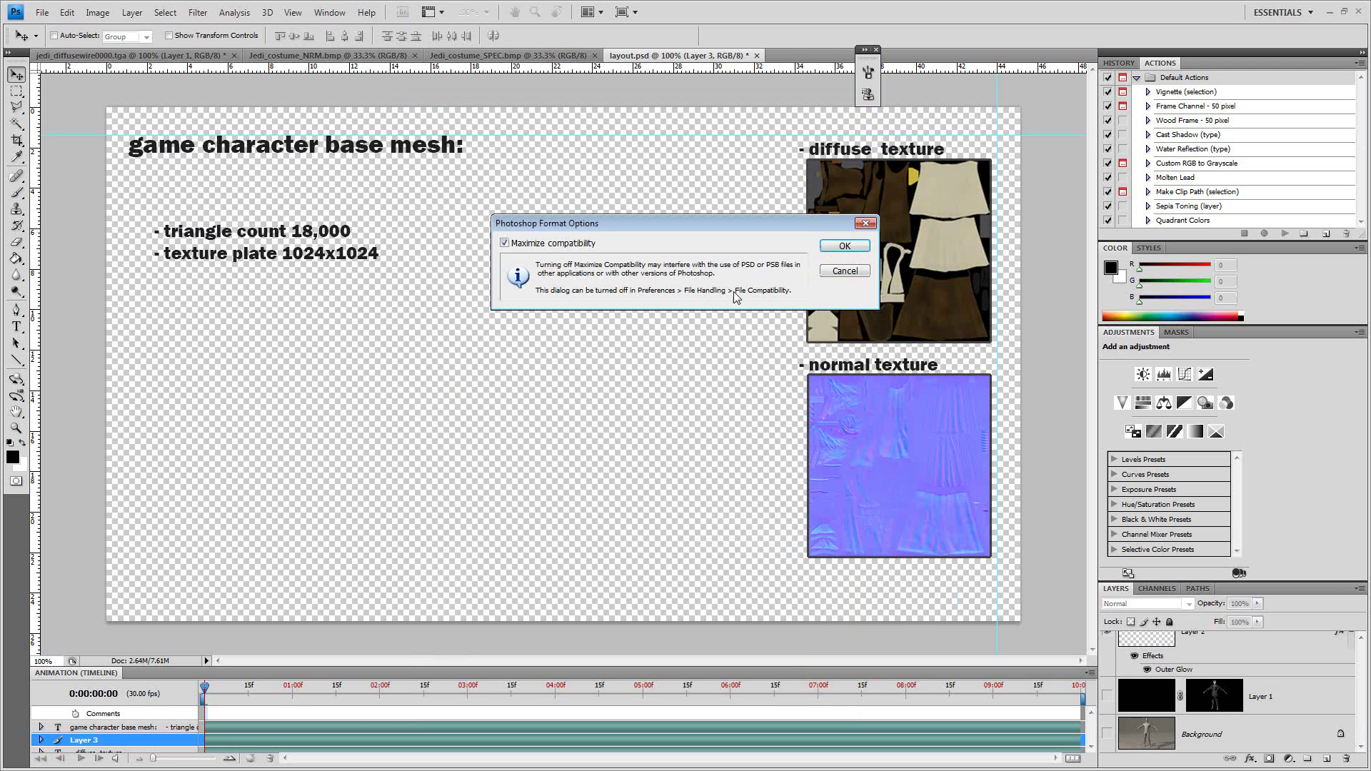
click(845, 252)
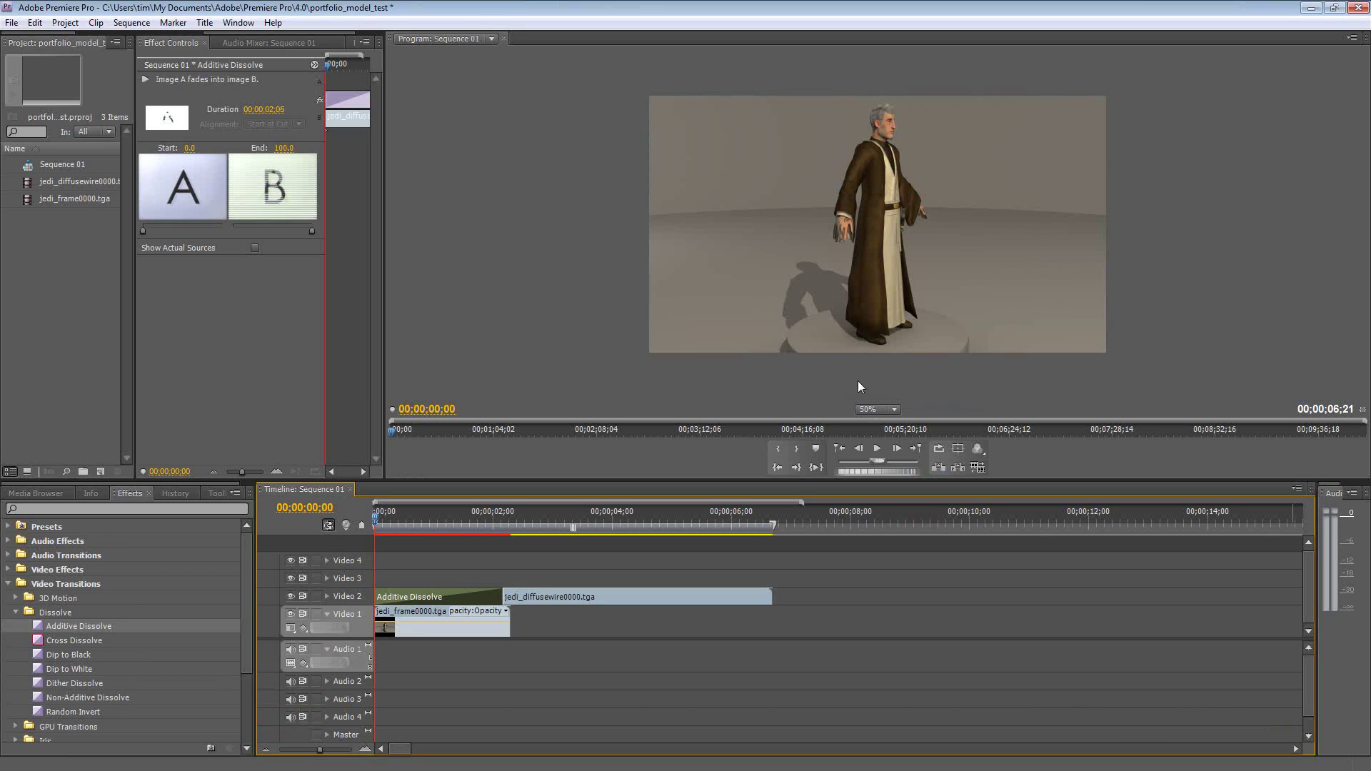
Switch to Premiere Pro and import the layout Photoshop file from the Desktop with Merge All Layers.
click(12, 22)
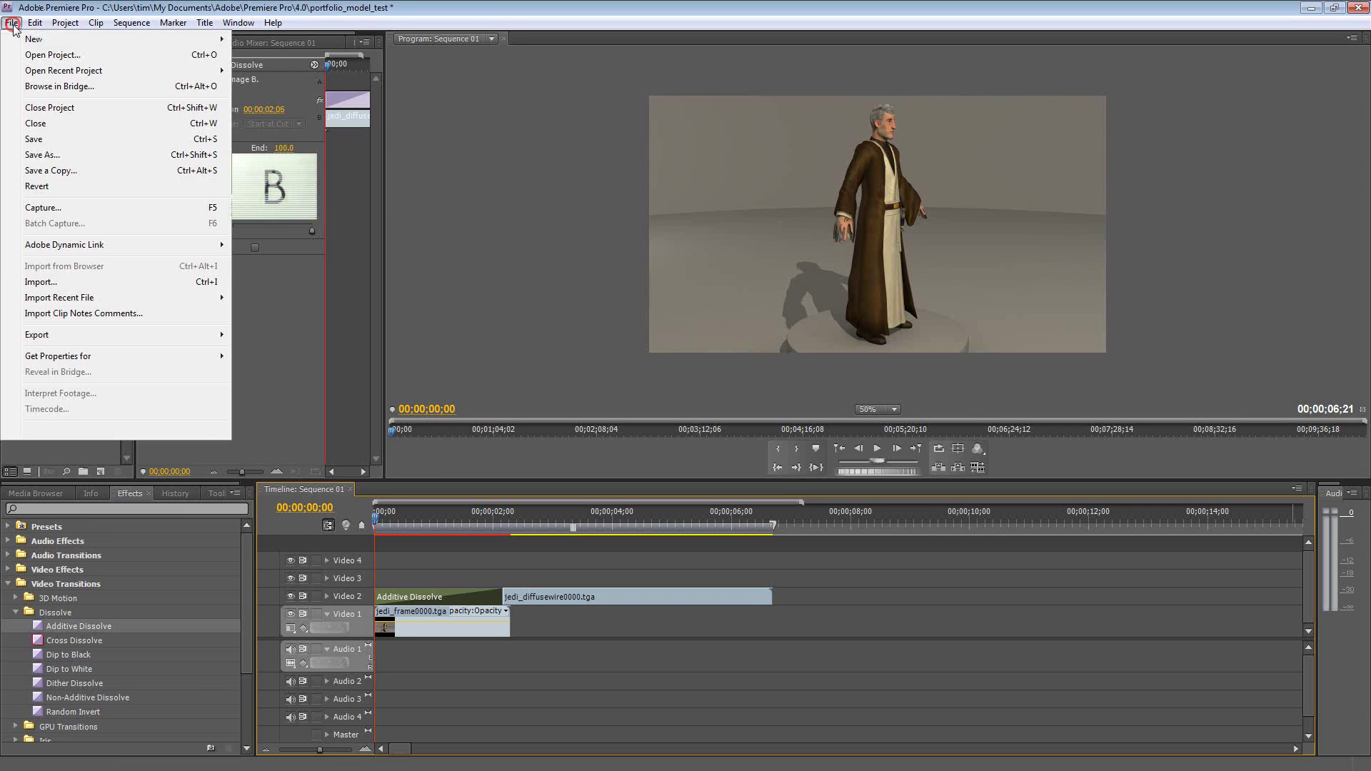
click(104, 289)
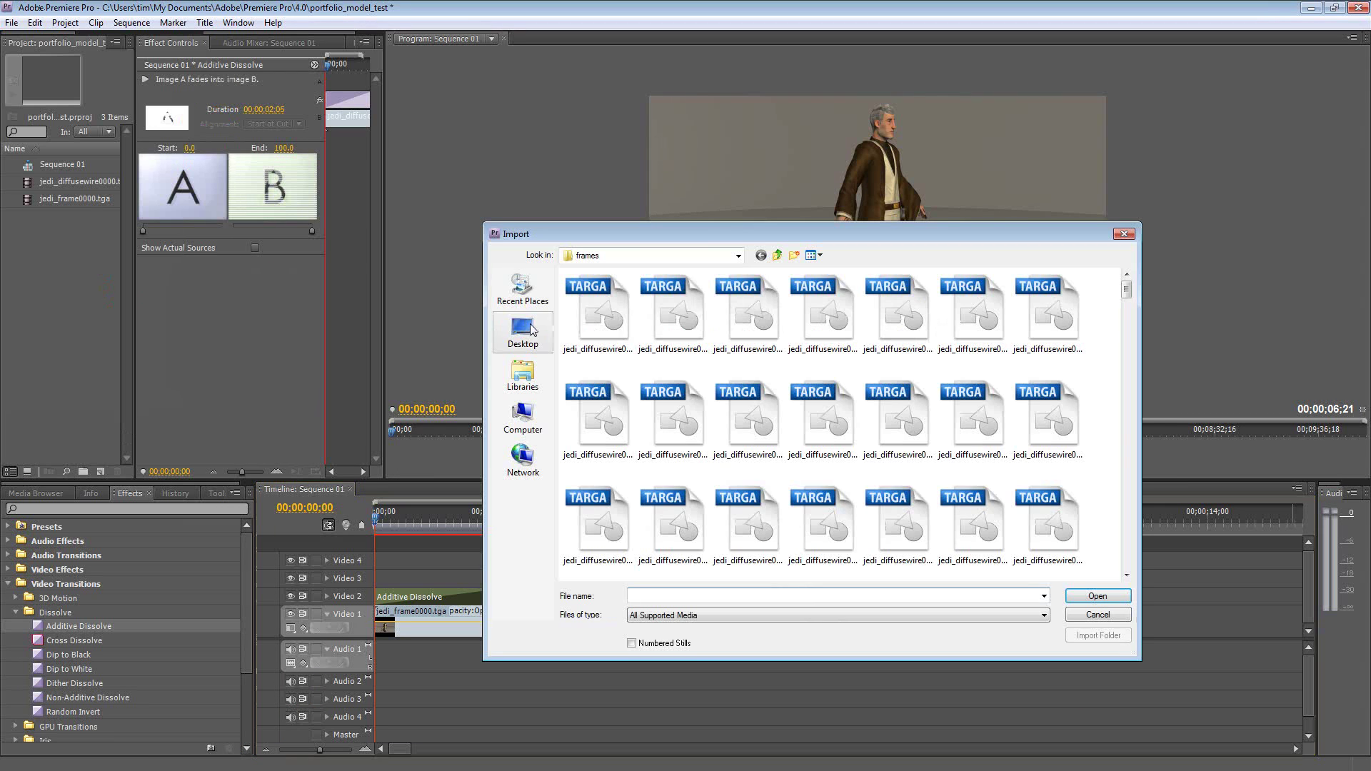
click(522, 332)
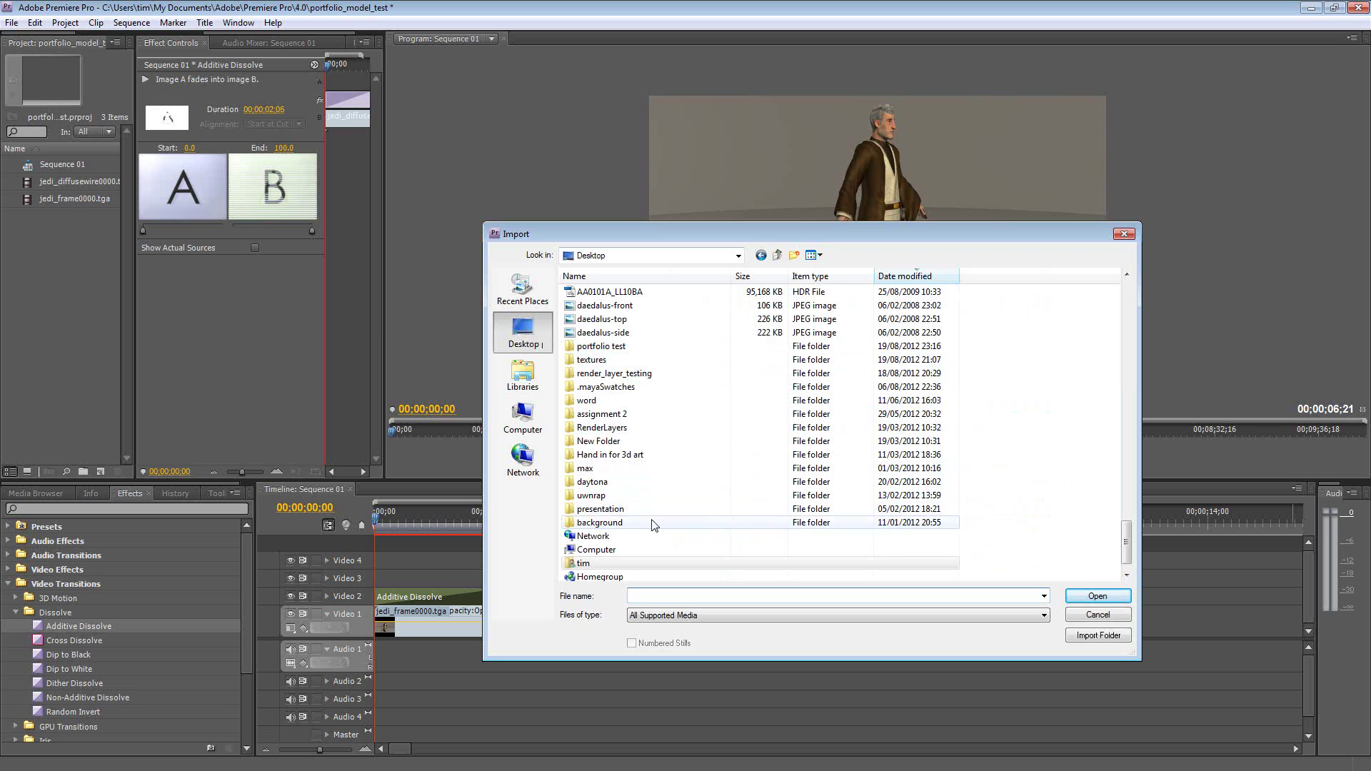
scroll(664, 517, down, 1)
scroll(677, 509, up, 5)
click(678, 374)
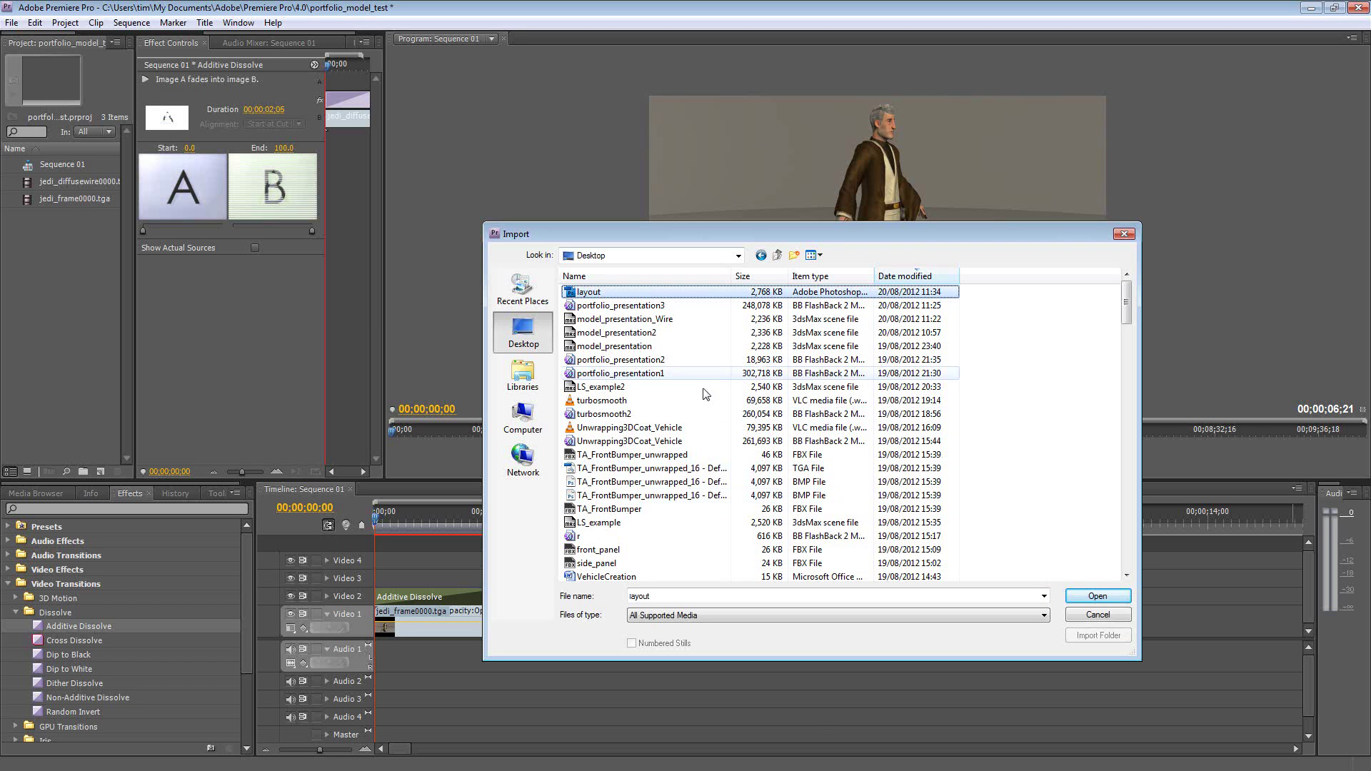
key(Return)
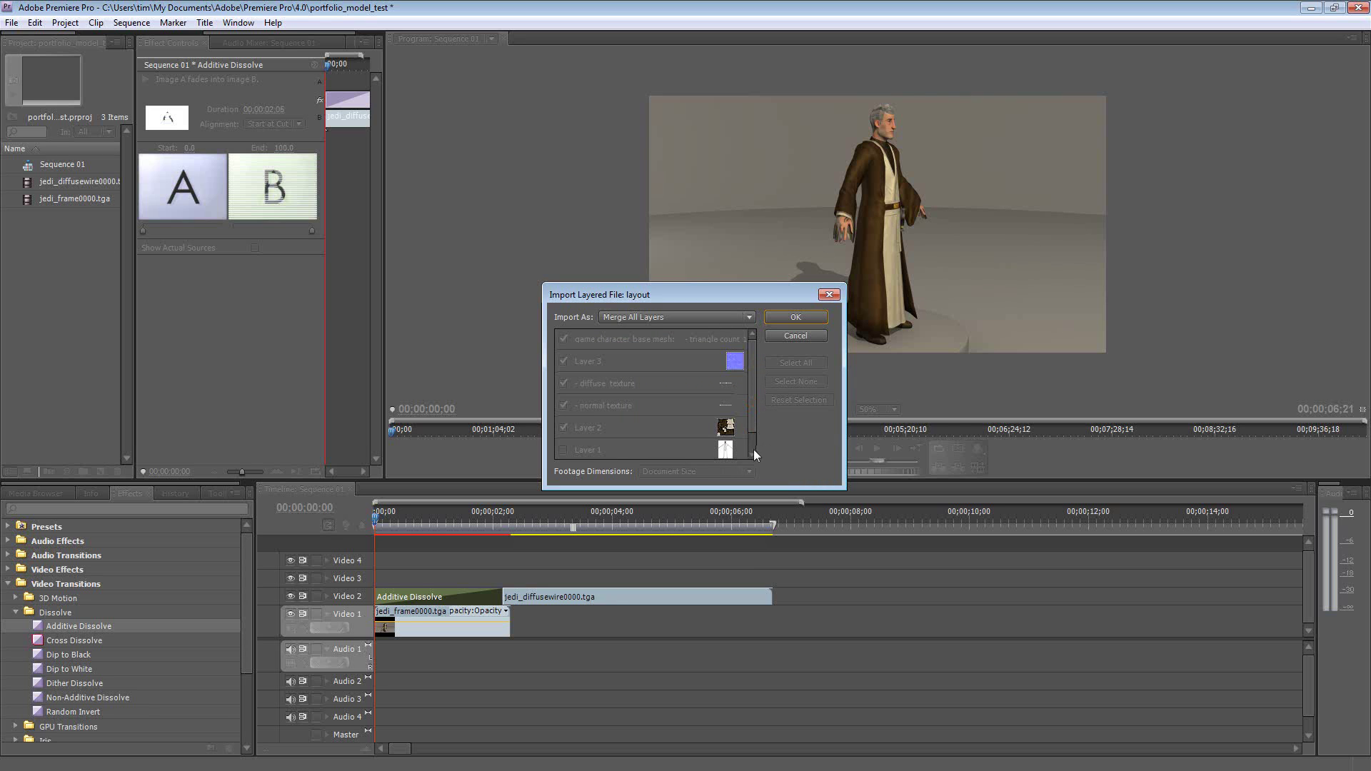
click(666, 320)
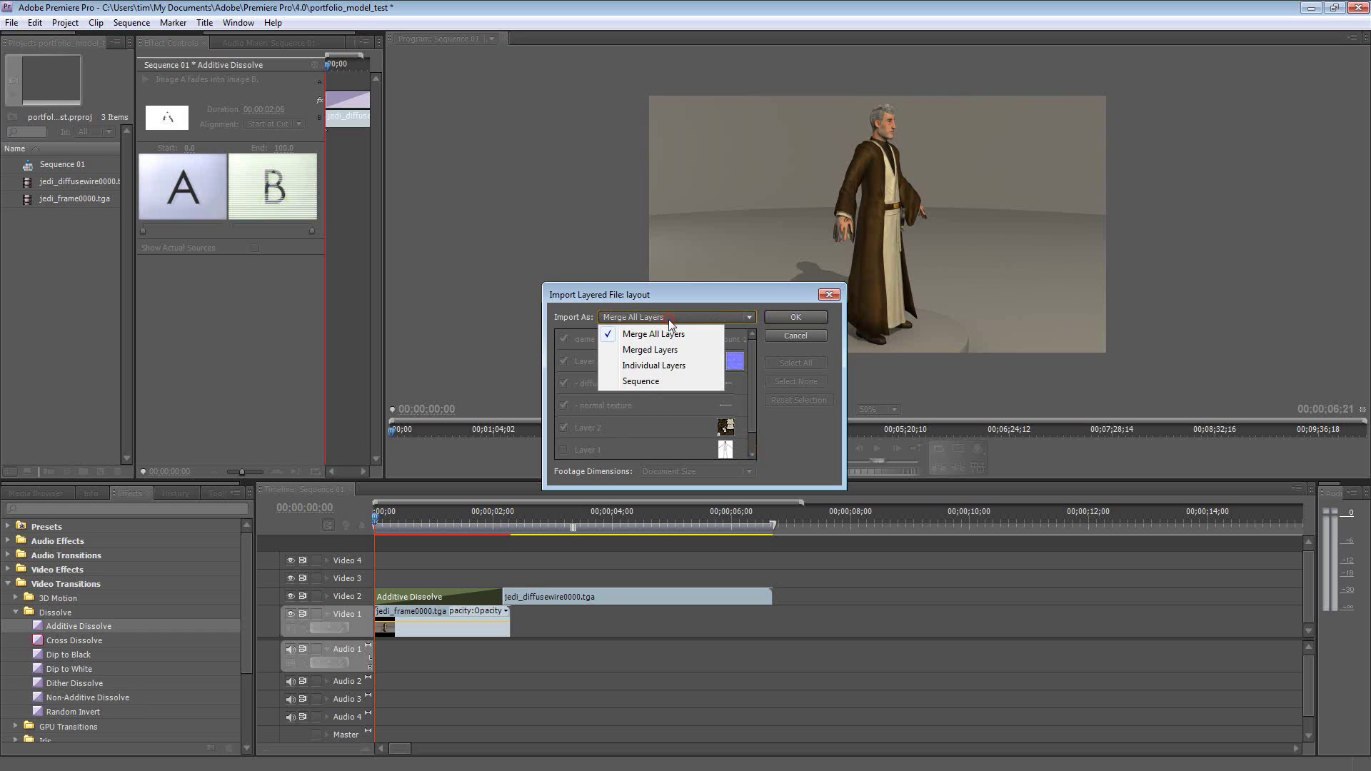
click(668, 319)
click(817, 316)
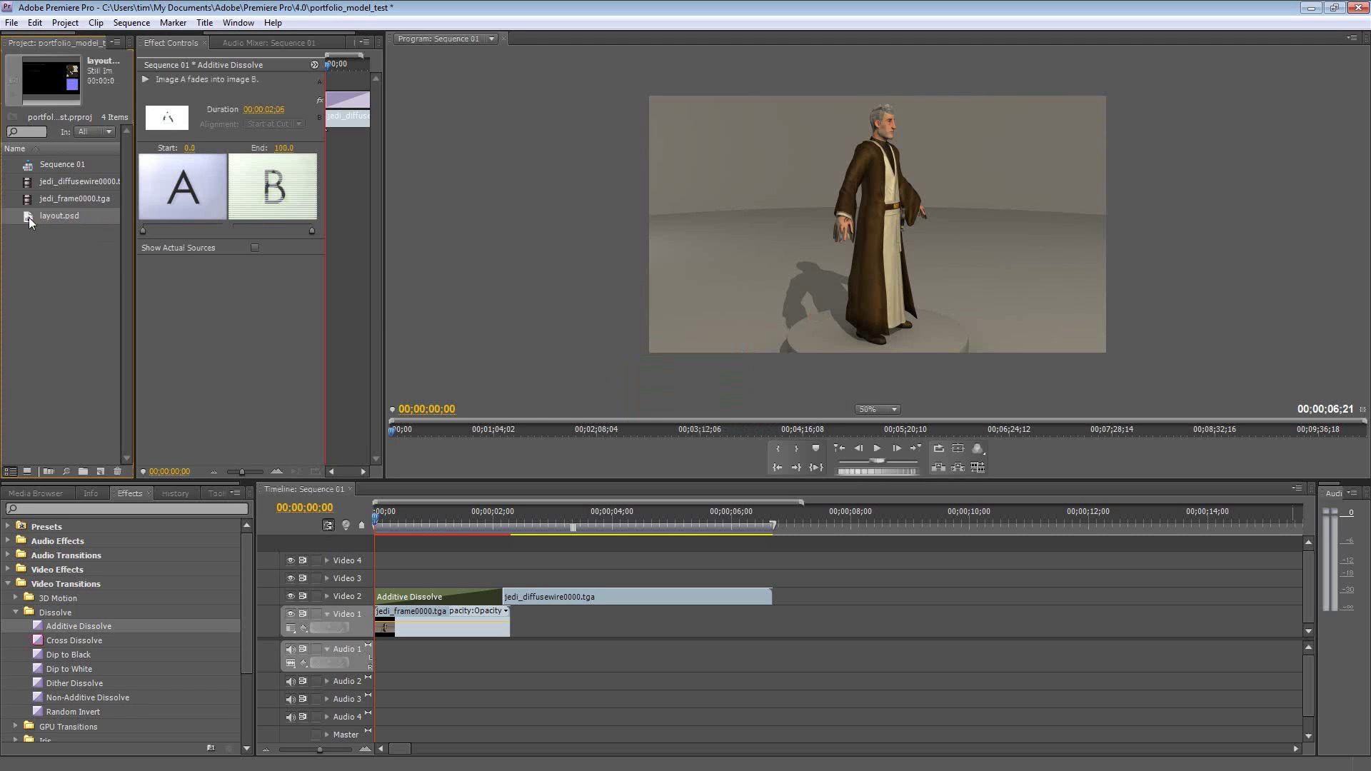
Overlay layout.psd on Video 3 from the sequence start to the end of the wireframe clip, and play back the result.
drag(28, 217, 374, 576)
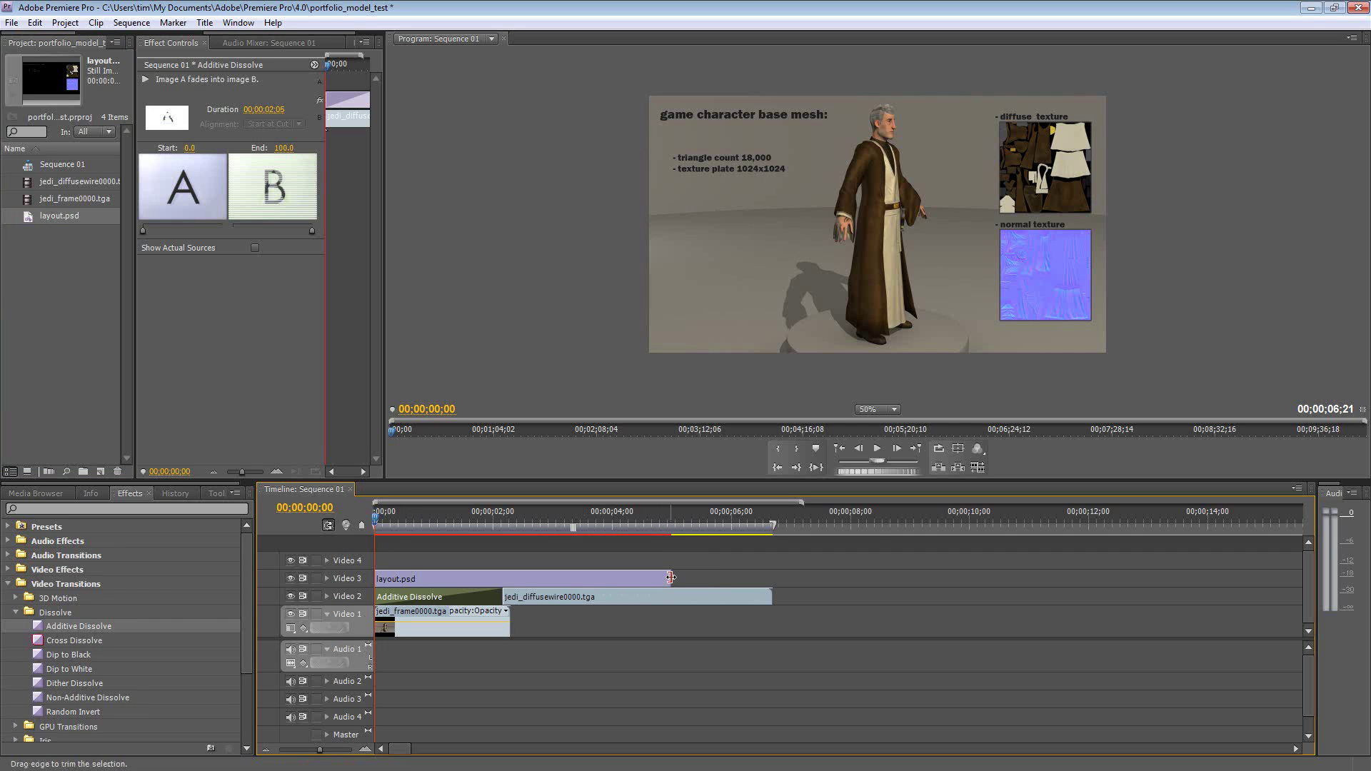
drag(671, 579, 772, 579)
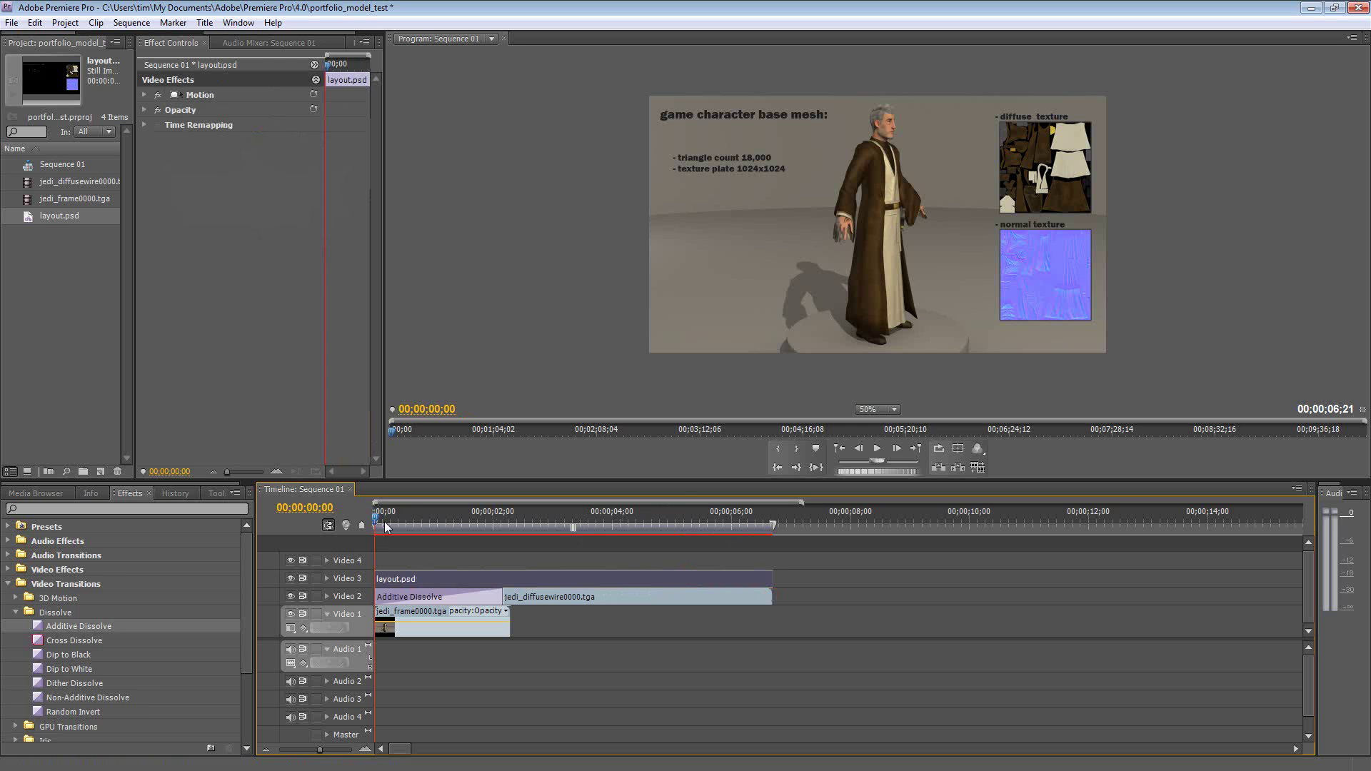
click(875, 450)
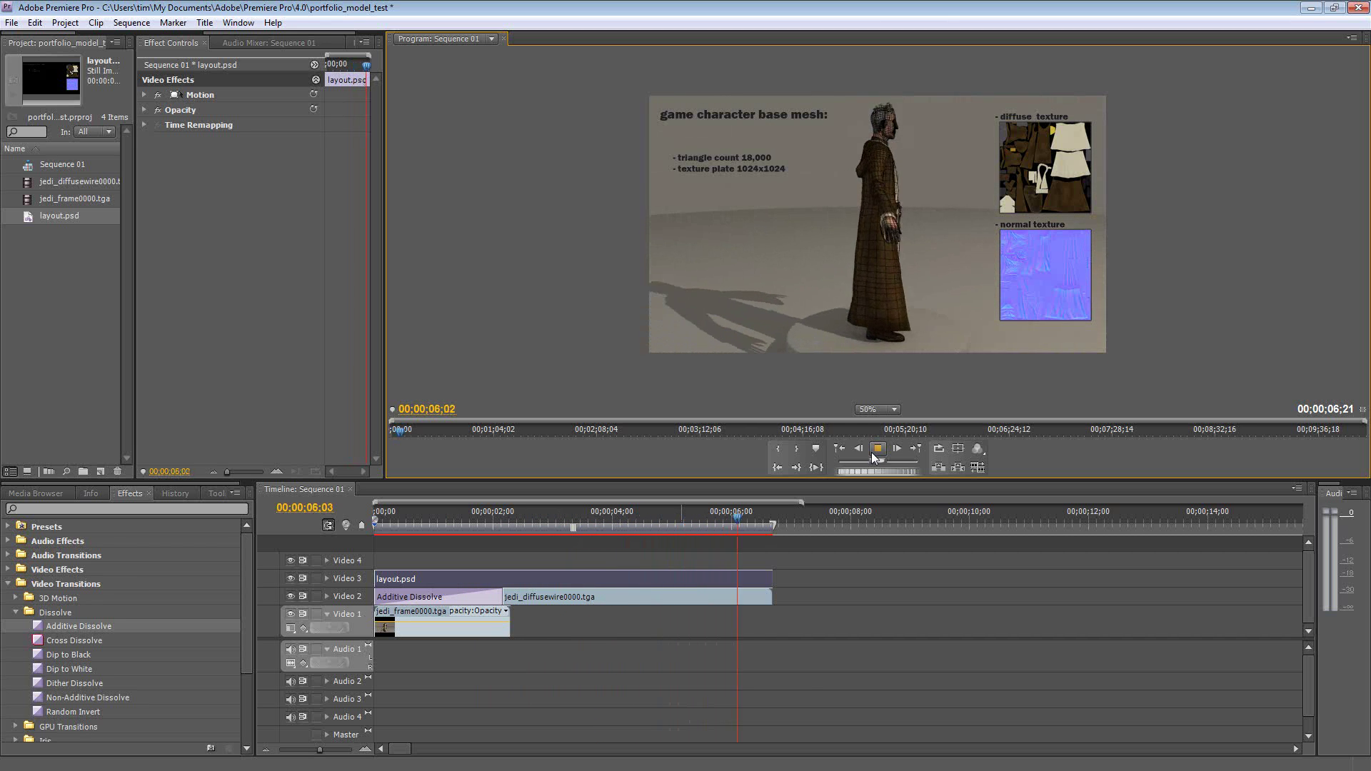
click(875, 451)
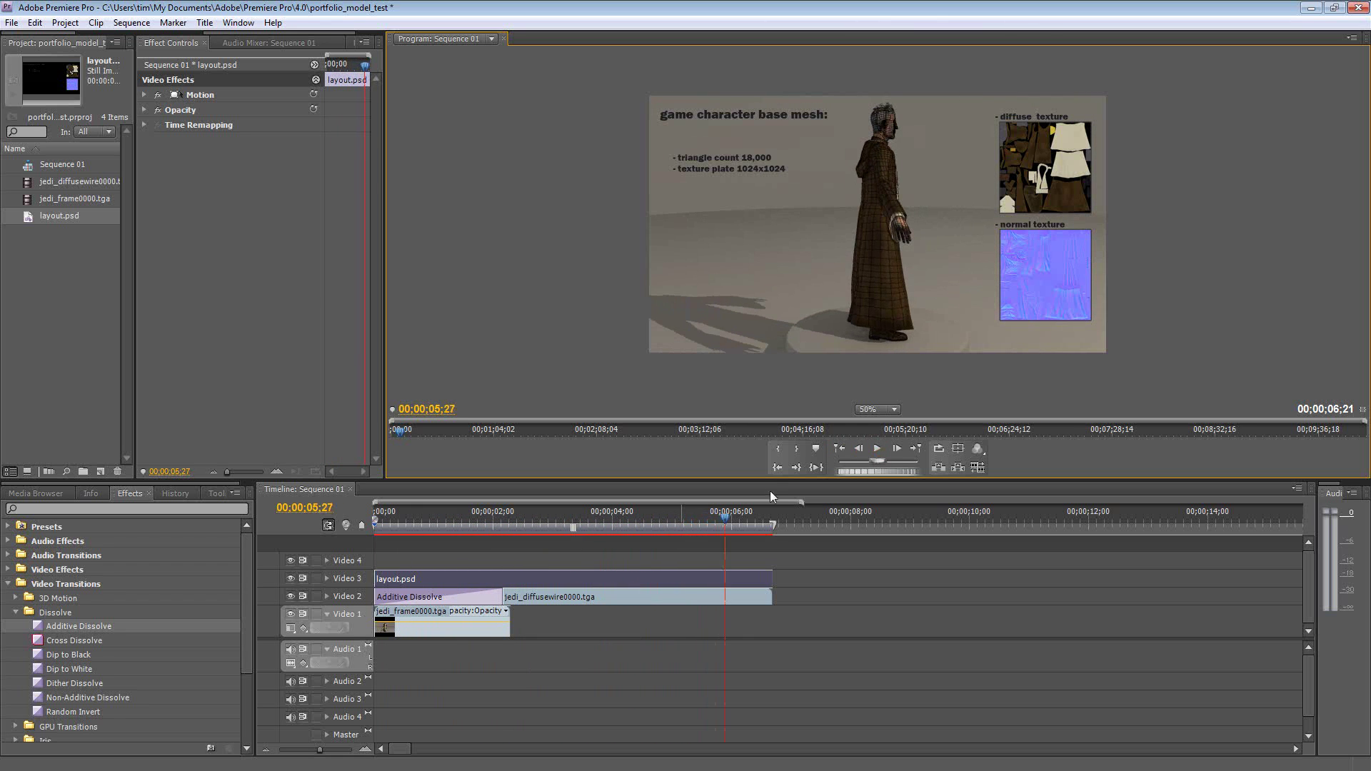
click(779, 525)
drag(781, 525, 418, 539)
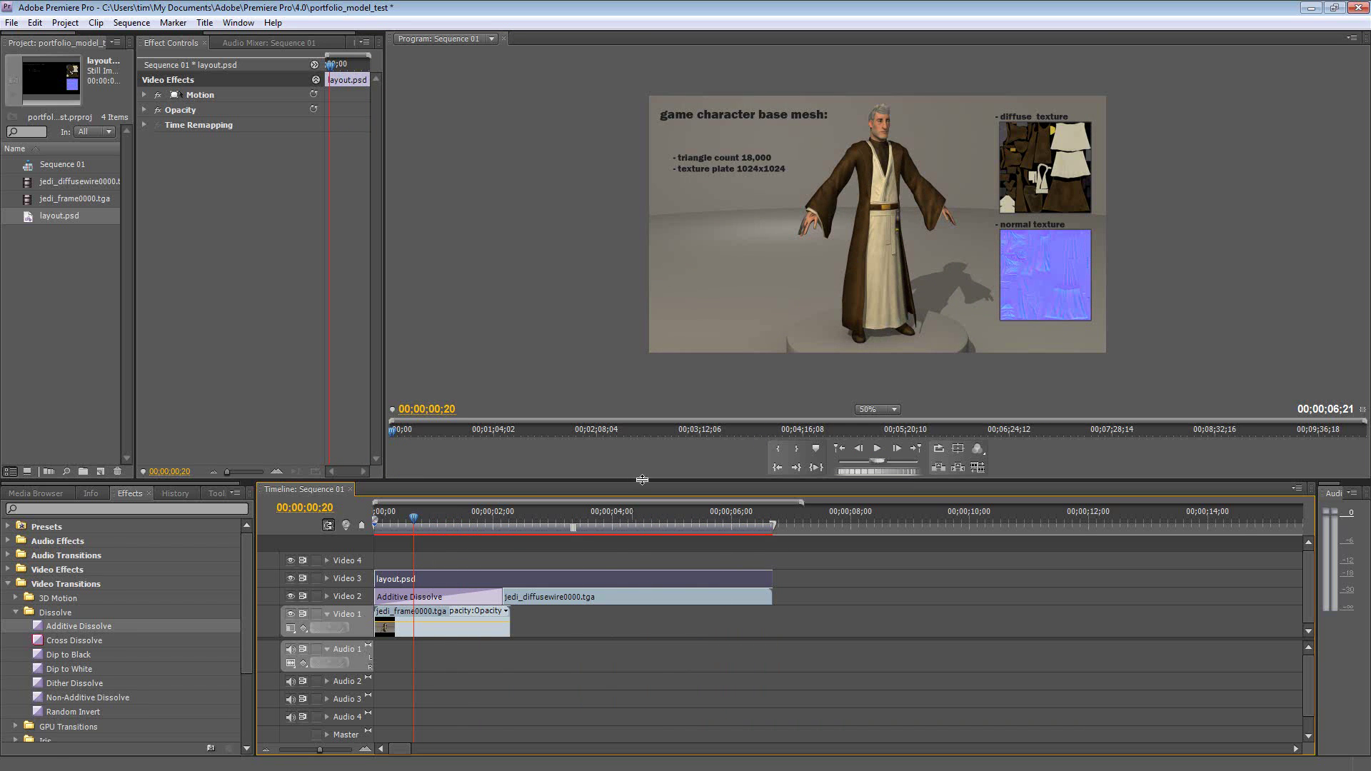
Extend the Additive Dissolve on Video 2 to the end of the jedi_frame0000.tga clip, a duration of 00;00;02;09.
click(480, 593)
drag(500, 596, 510, 597)
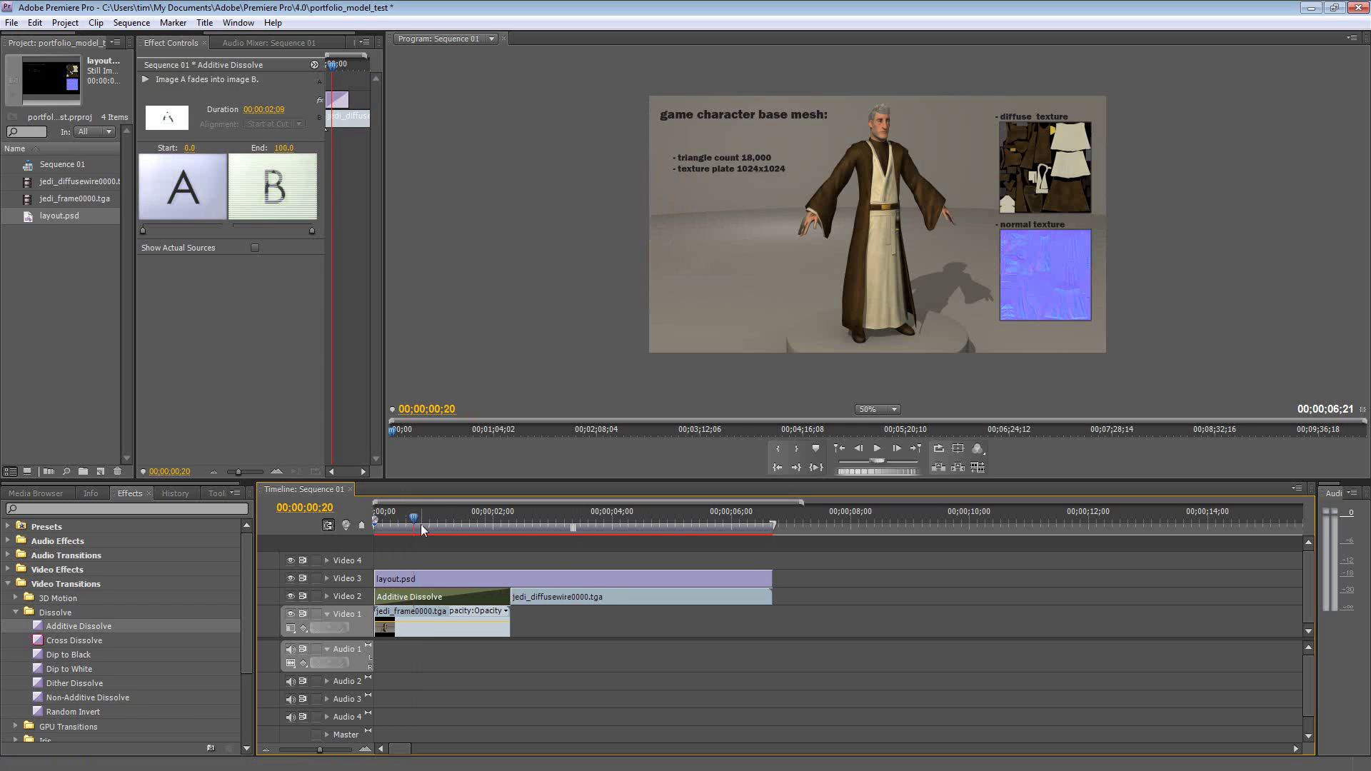
mouse_move(422, 530)
mouse_down()
mouse_move(374, 529)
mouse_move(418, 530)
mouse_up()
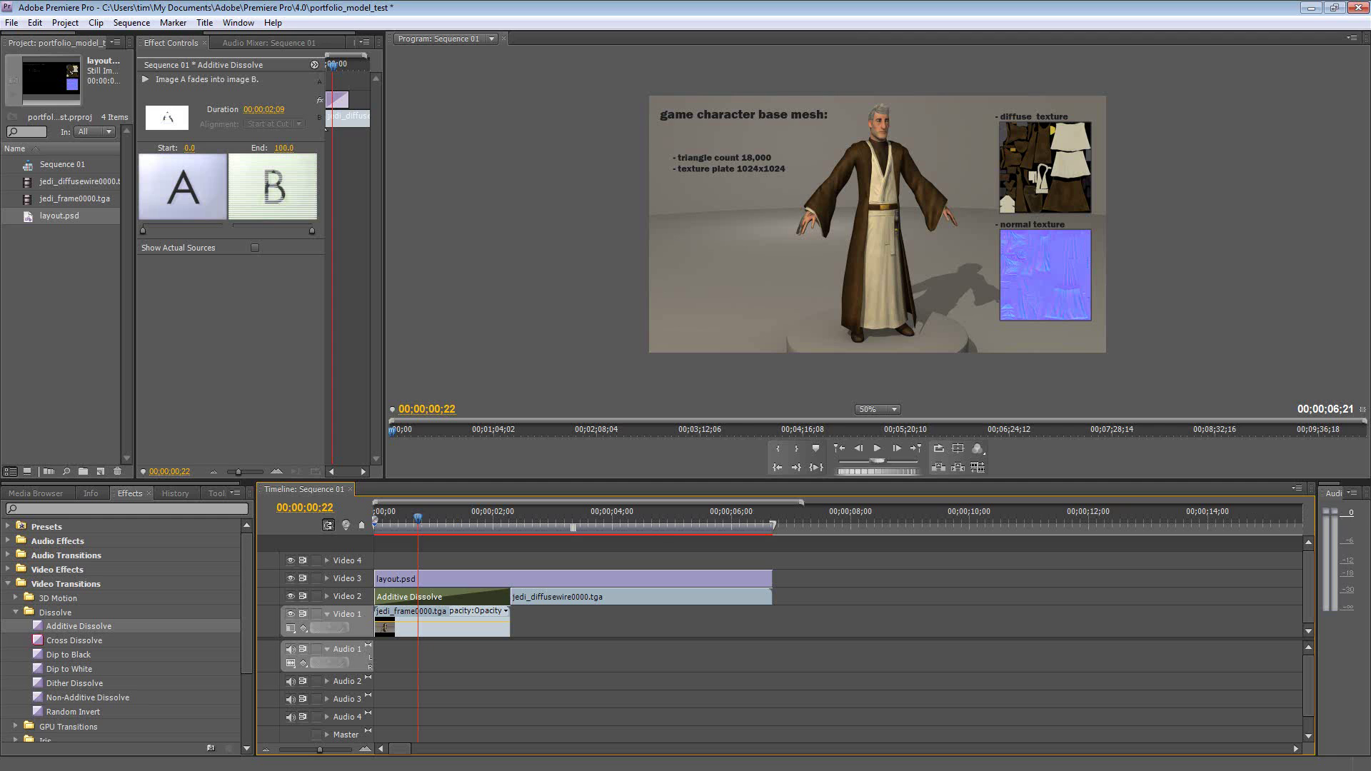
Switch to Photoshop and replace the layout's title line with "Jedi Presenter Character".
key(alt+Tab)
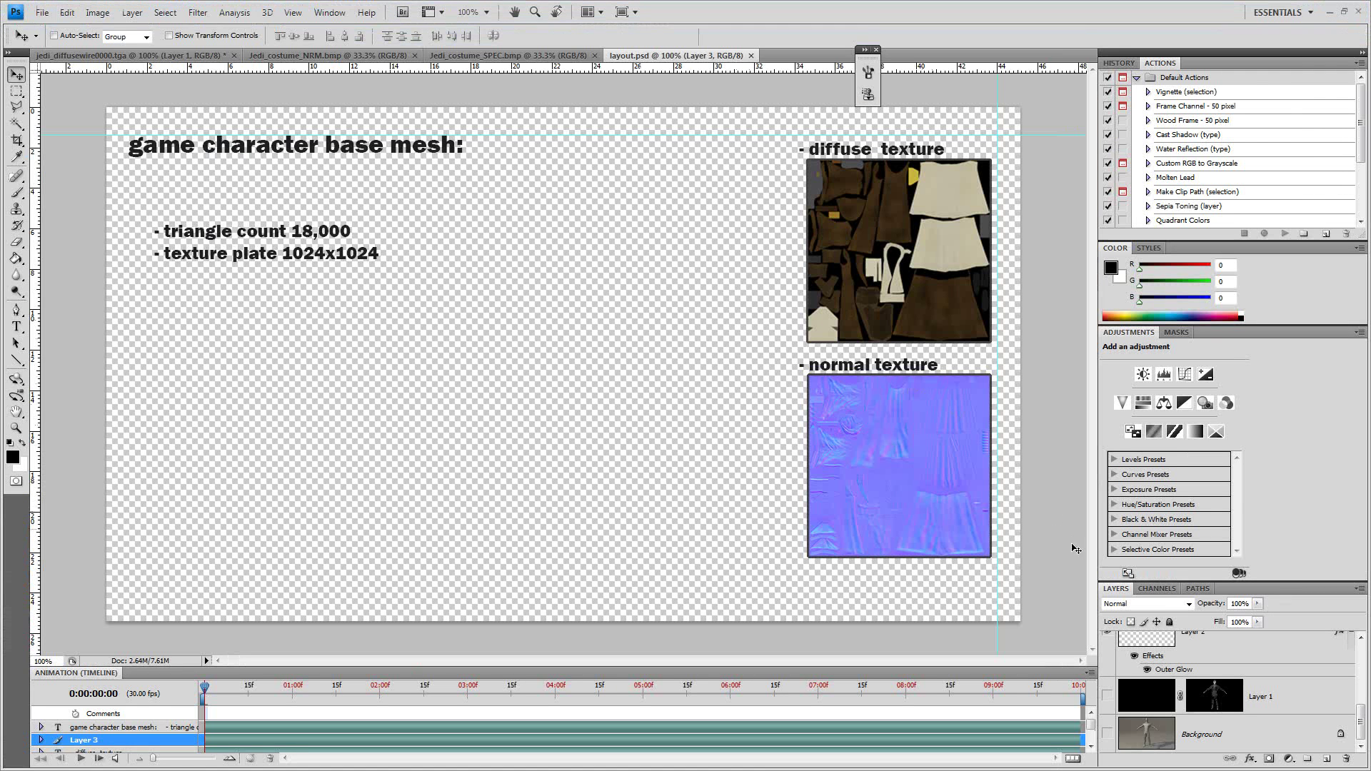
scroll(1205, 654, up, 2)
click(1215, 650)
key(t)
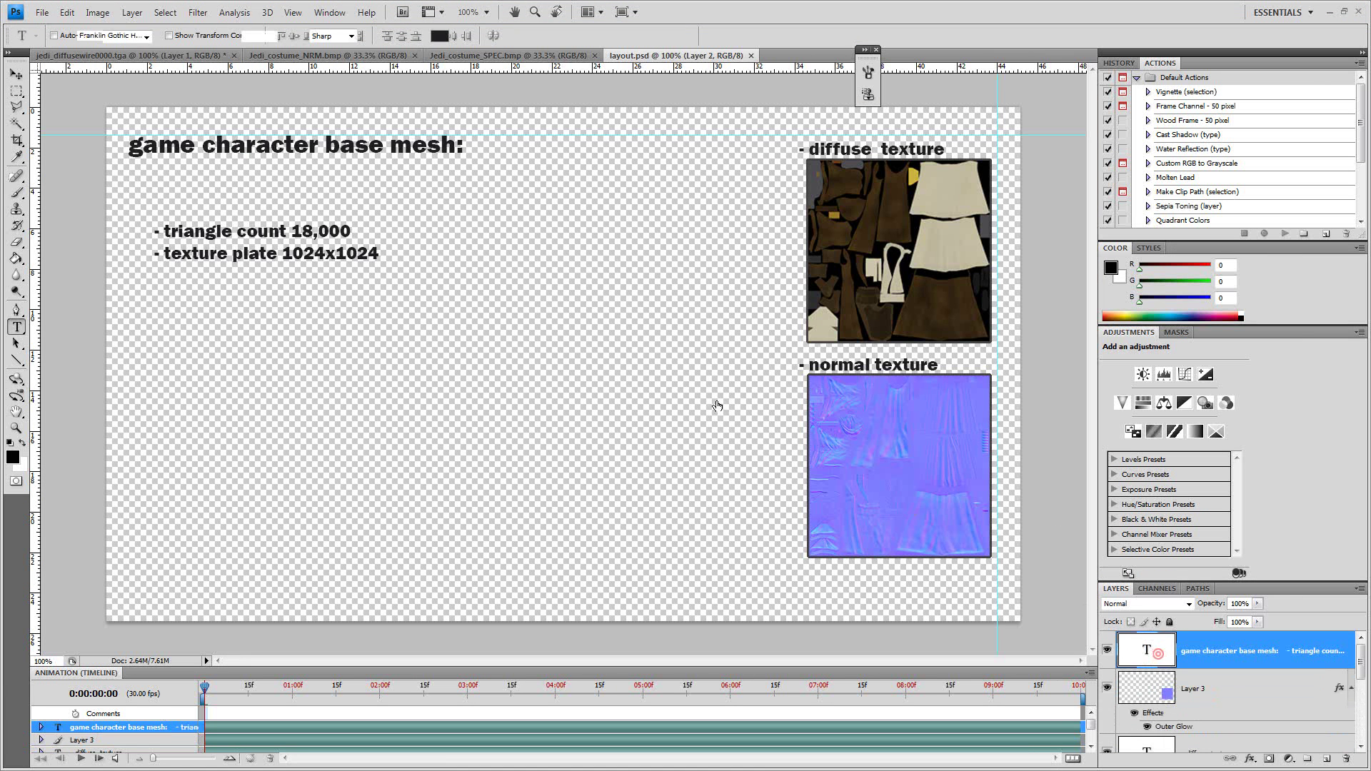
click(474, 199)
key(ctrl+a)
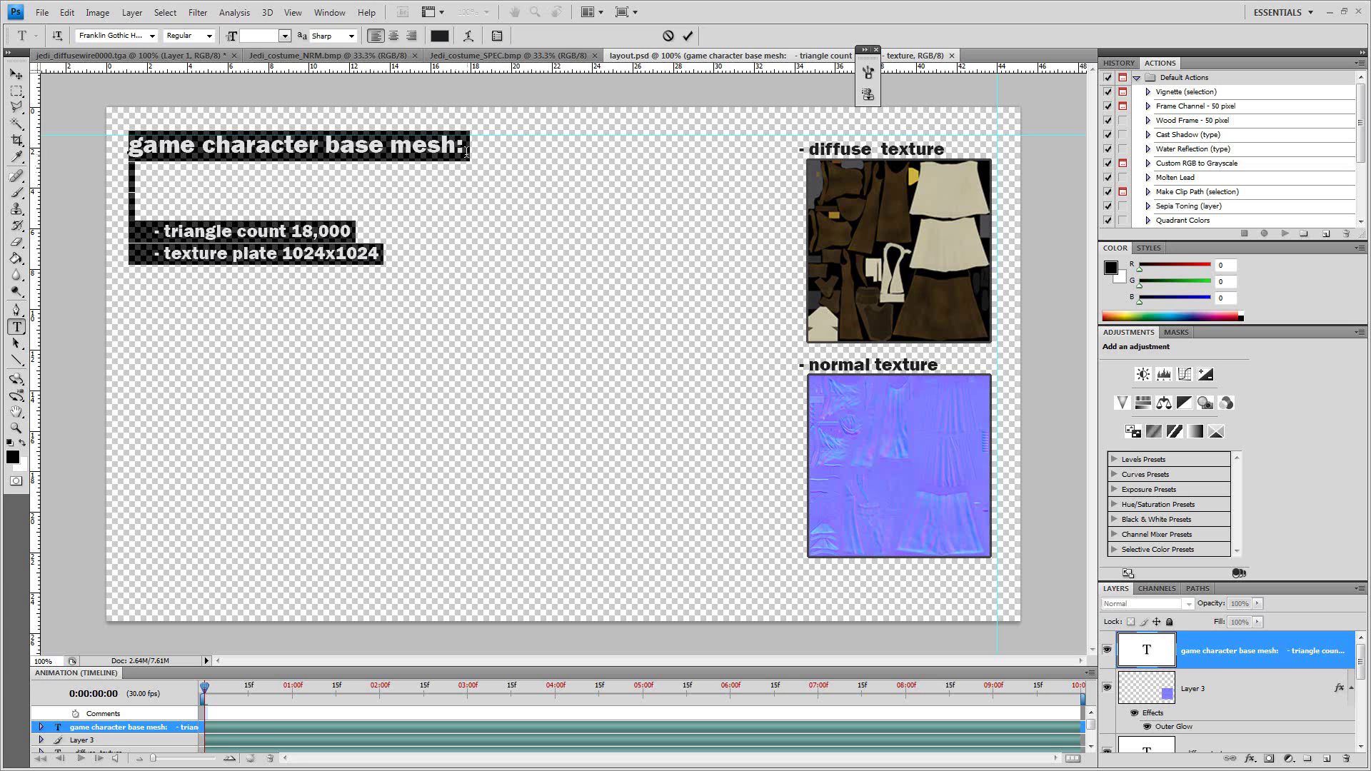
drag(466, 150, 132, 145)
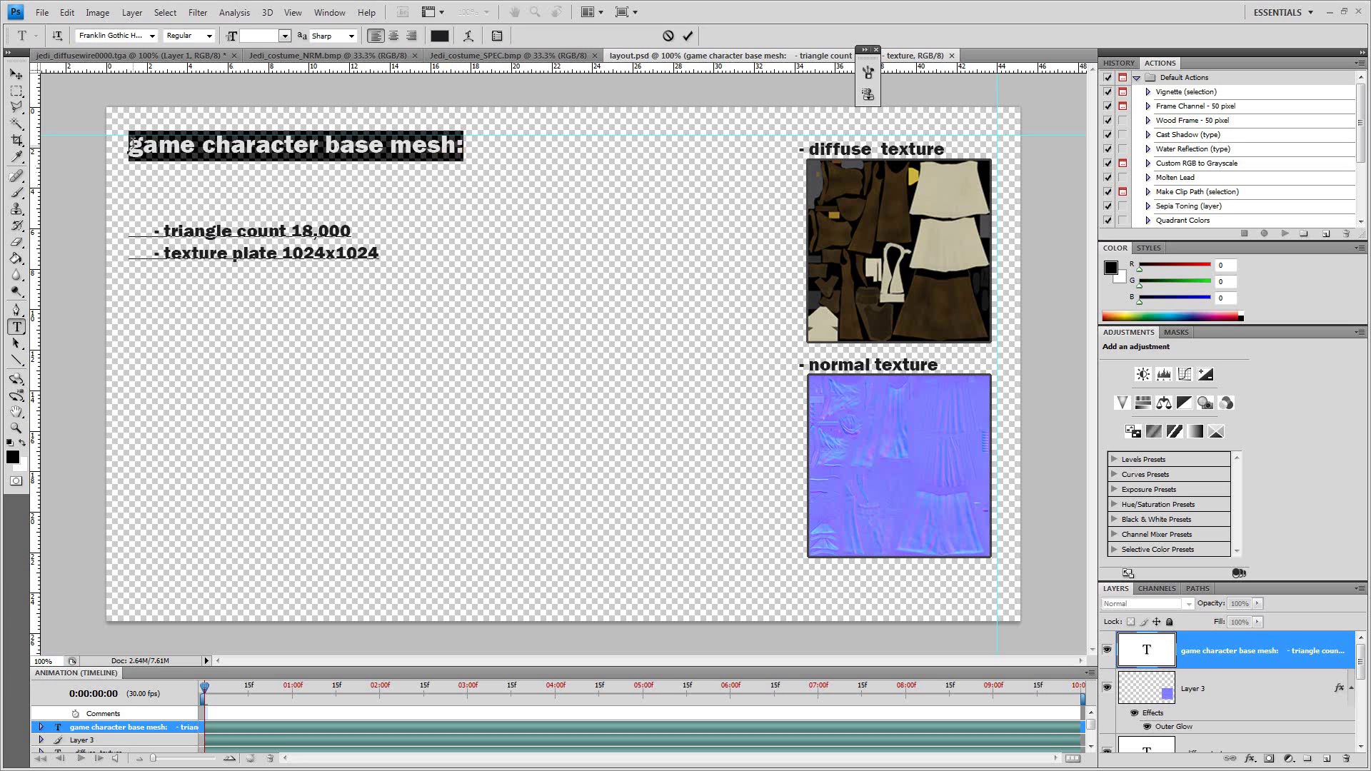
text(Jedi p)
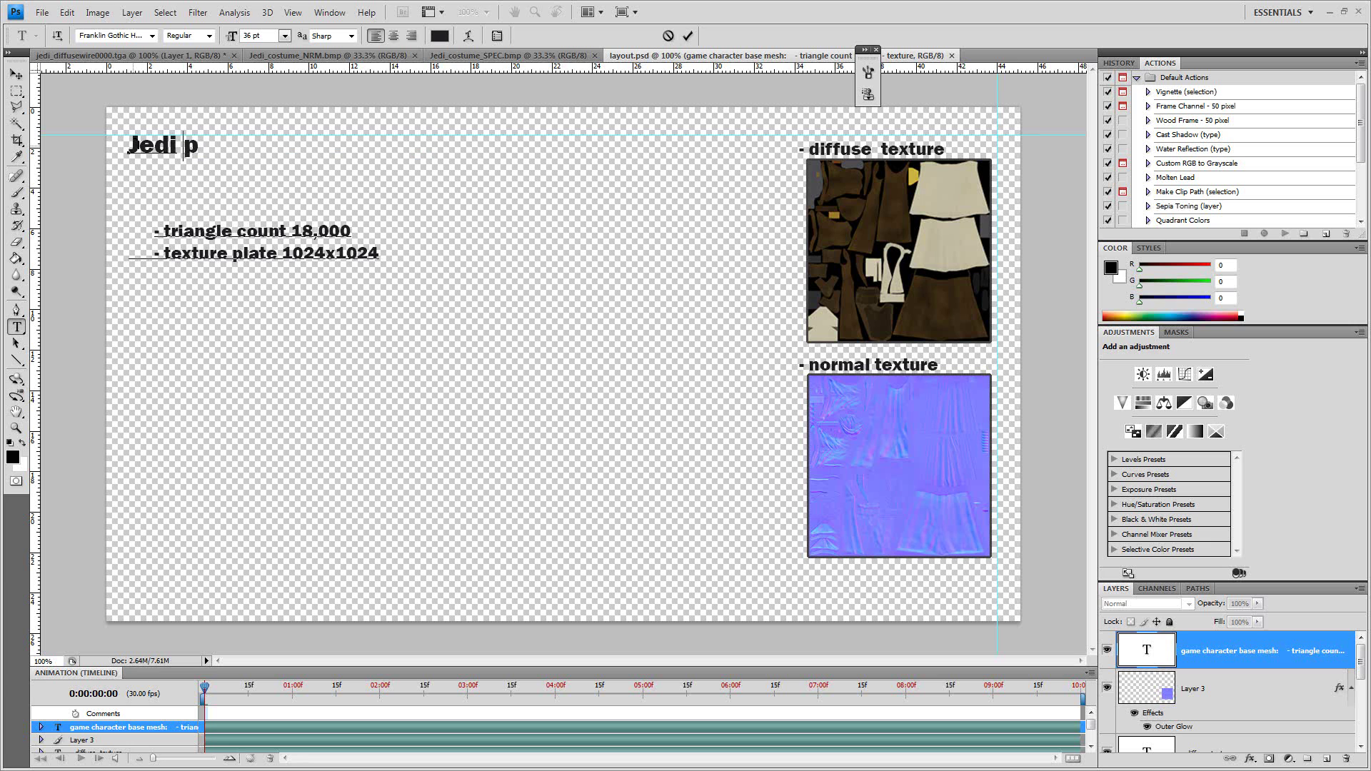
key(BackSpace)
text(Presenter)
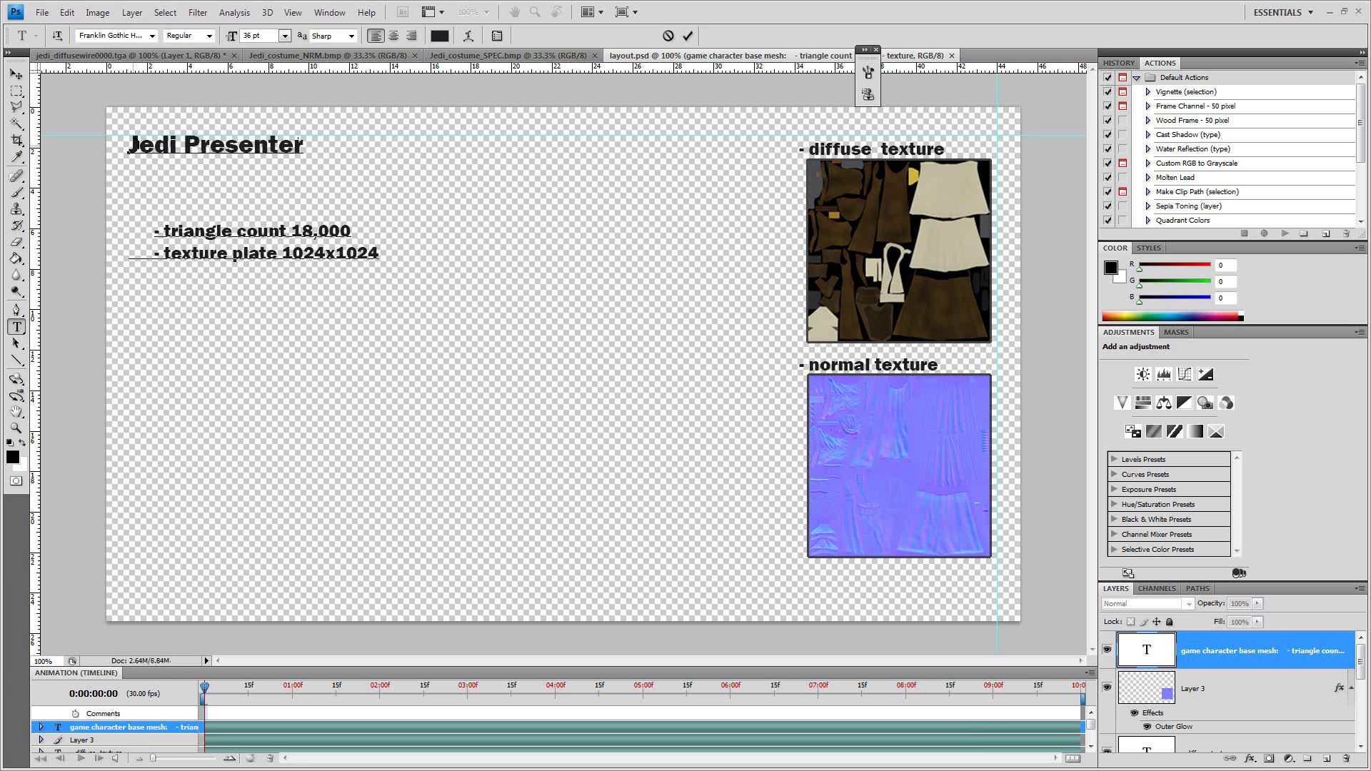
text( Charcter)
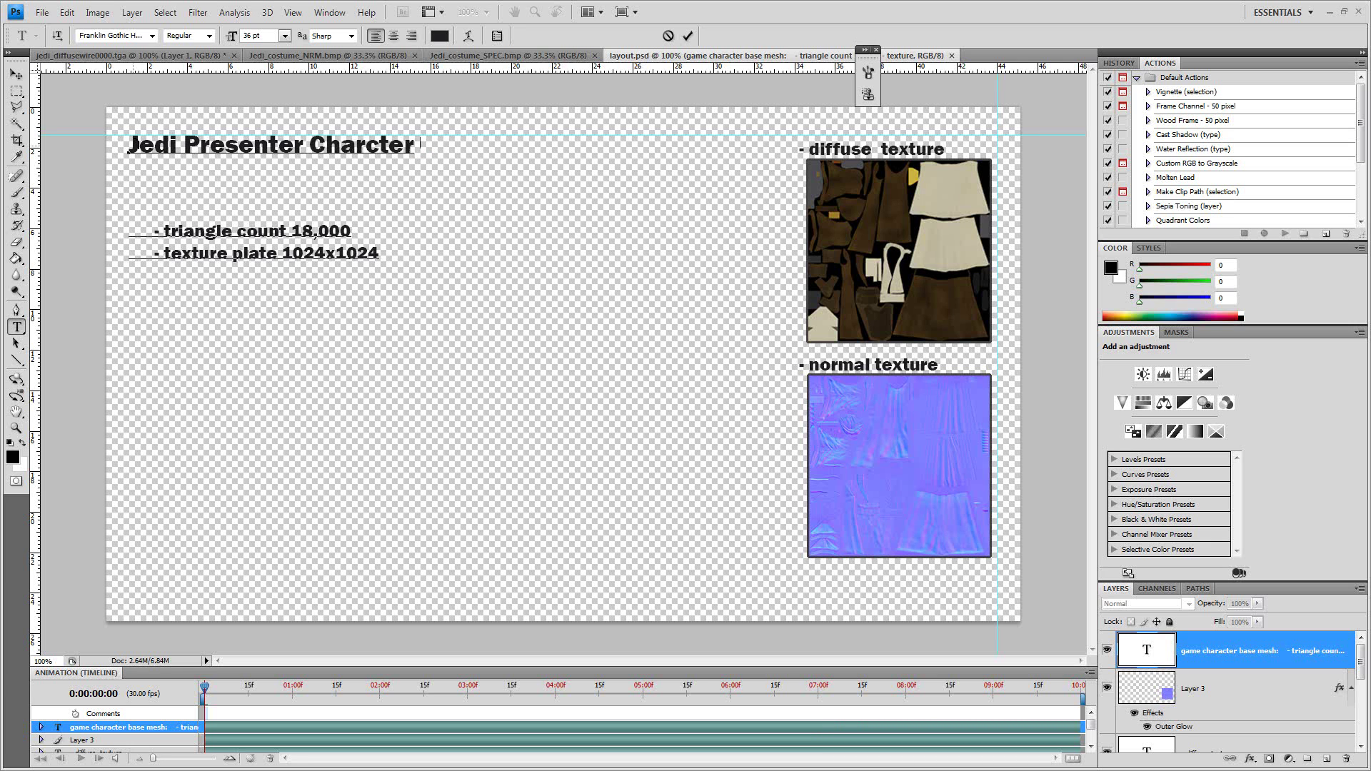
key(BackSpace)
key(BackSpace)
key(BackSpace)
key(BackSpace)
text(acter)
Save the retitled layout.psd and switch back to Premiere Pro.
click(42, 13)
click(112, 190)
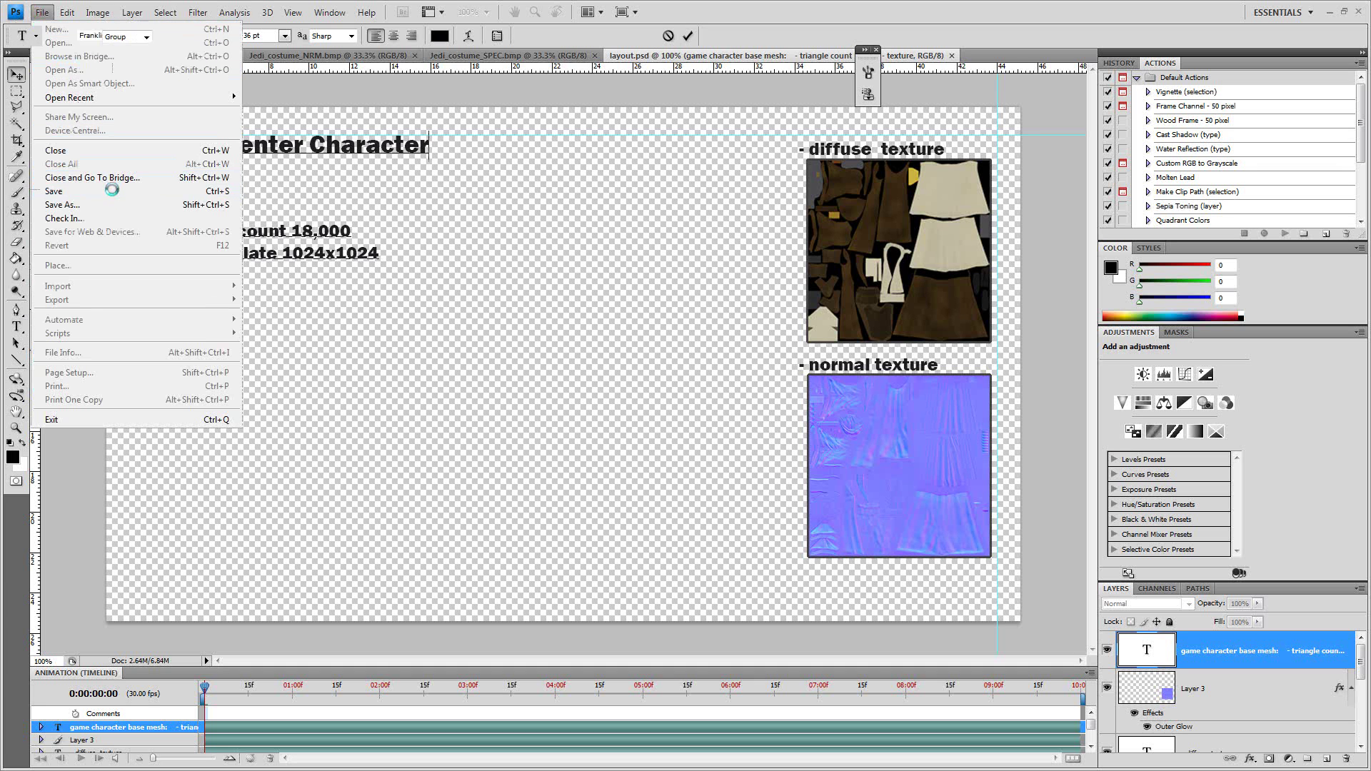
key(v)
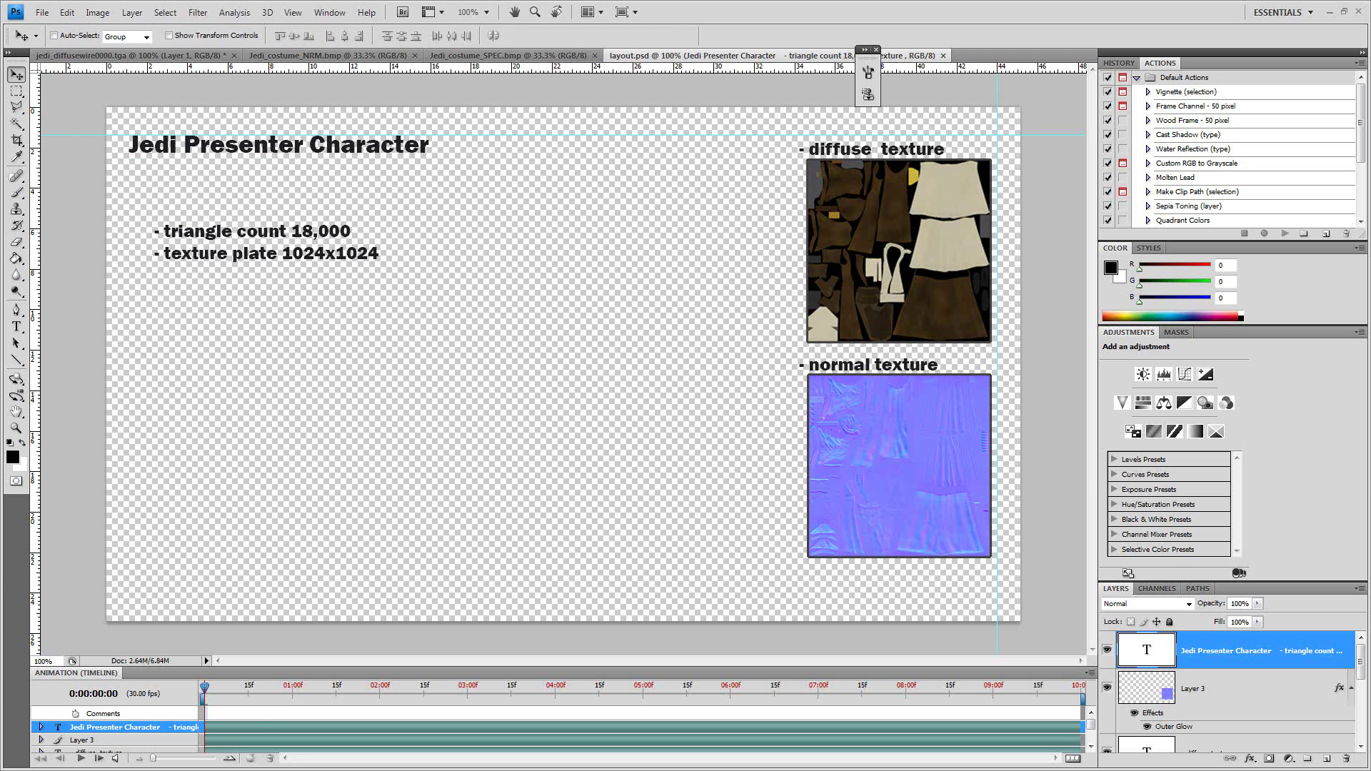
key(alt+Tab)
click(32, 217)
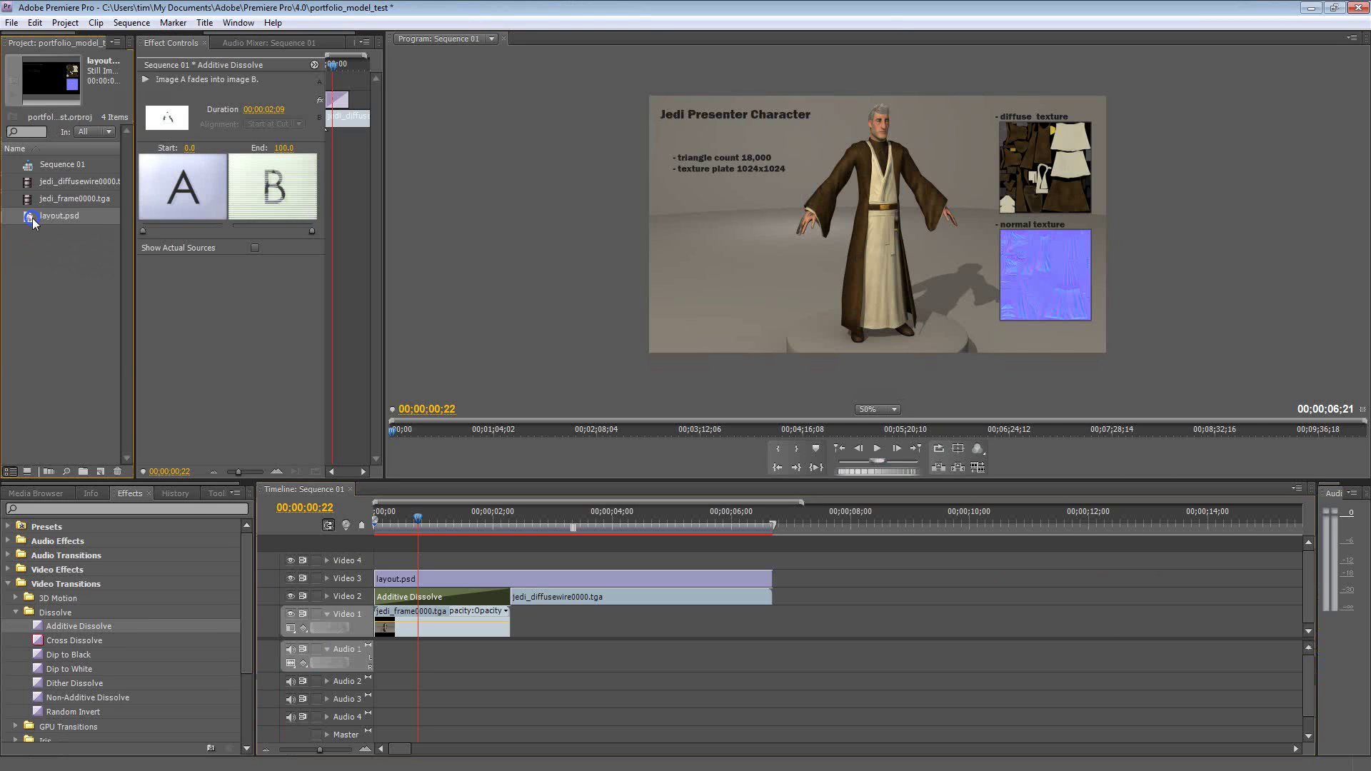
right_click(32, 217)
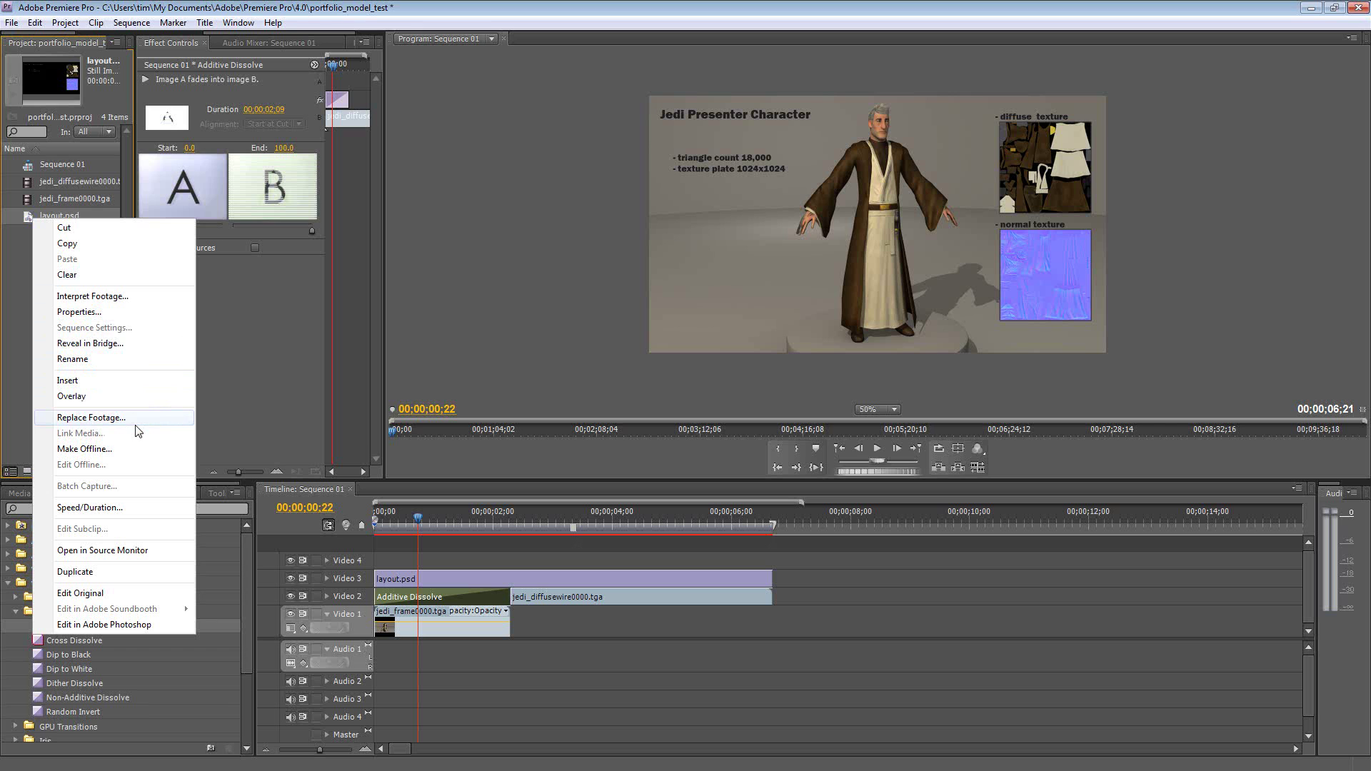
click(28, 216)
right_click(27, 216)
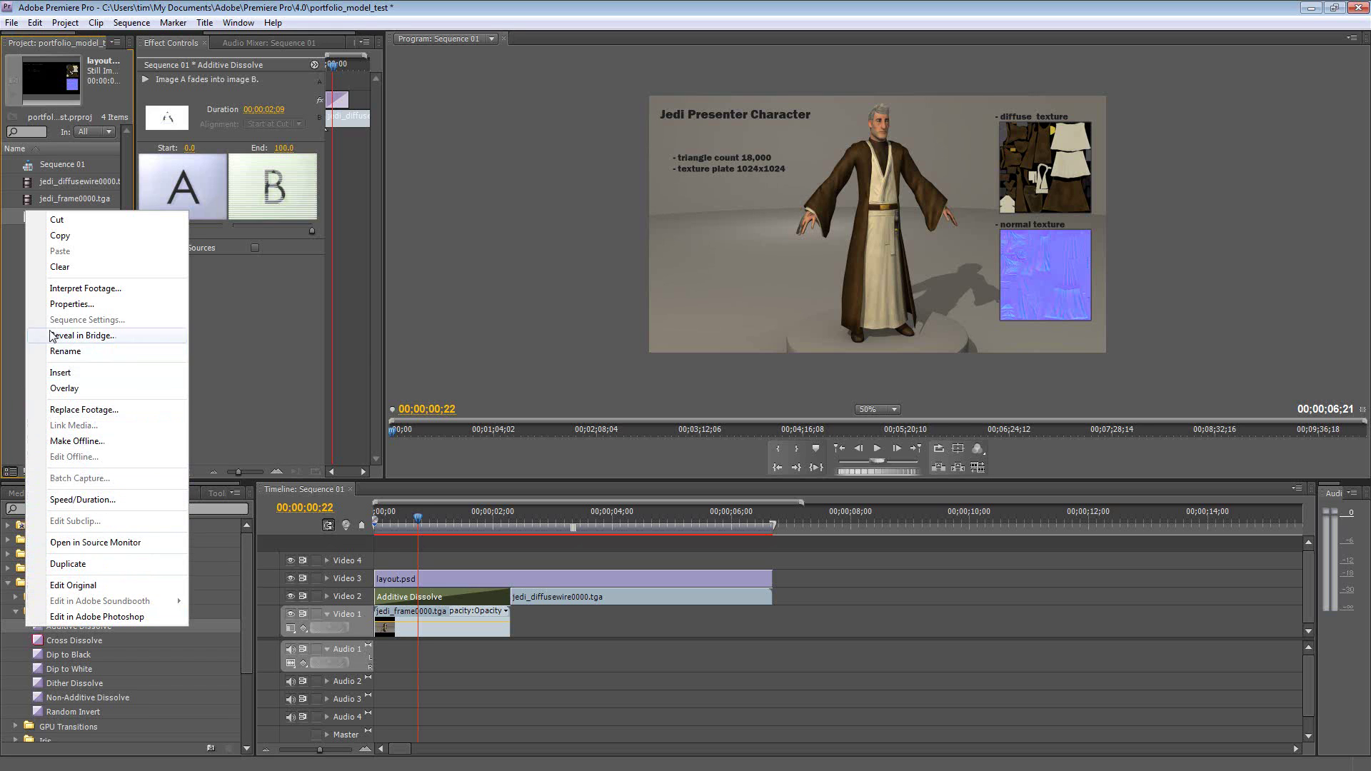
click(58, 229)
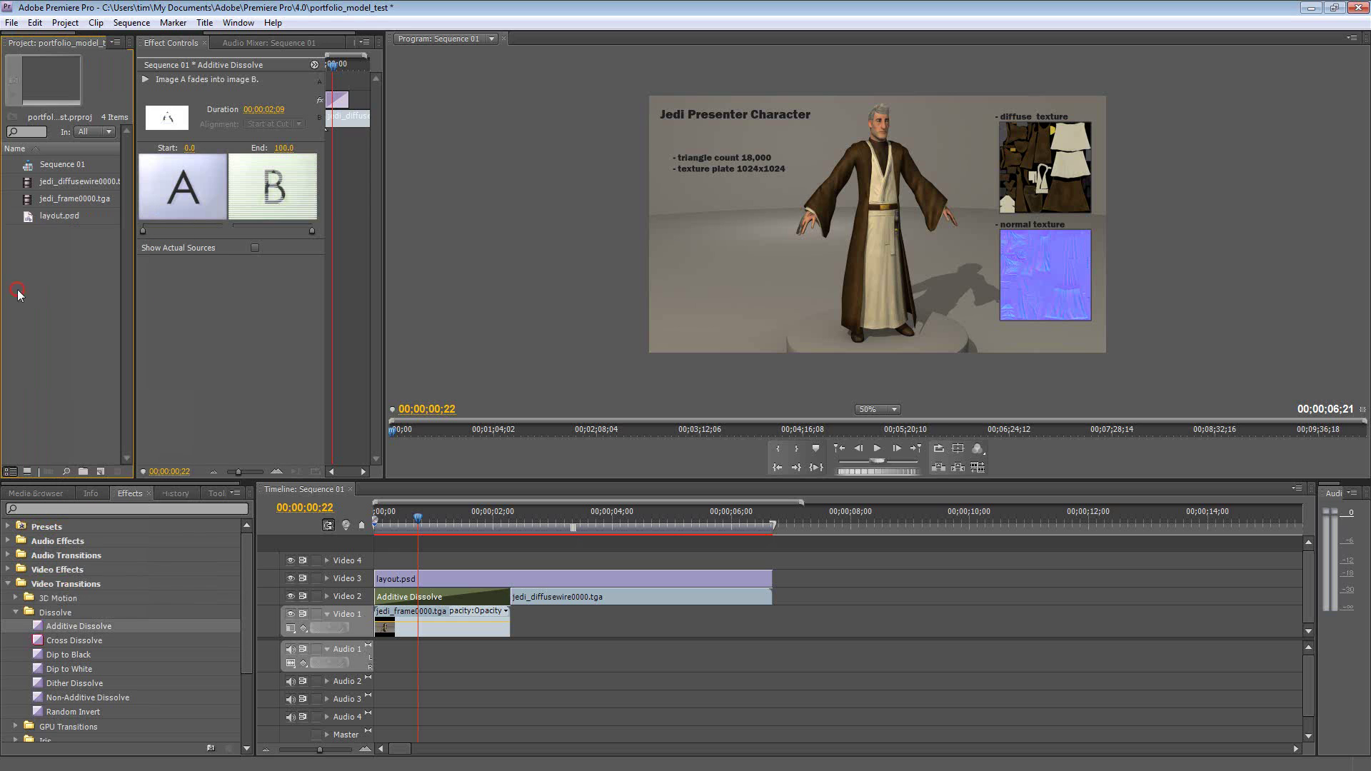
click(783, 142)
click(568, 137)
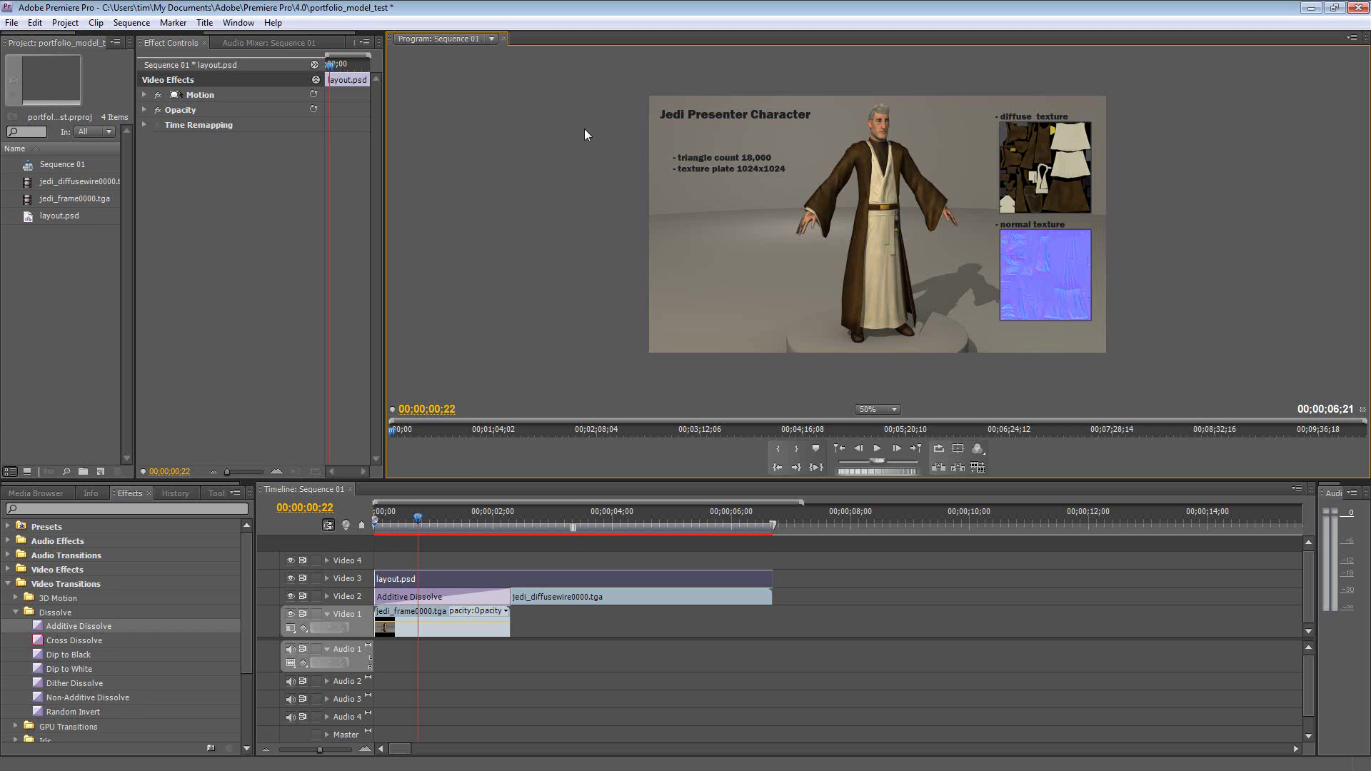
Open the media export settings for Sequence 01 and name the output video file ModelTurntable on the Desktop.
click(11, 23)
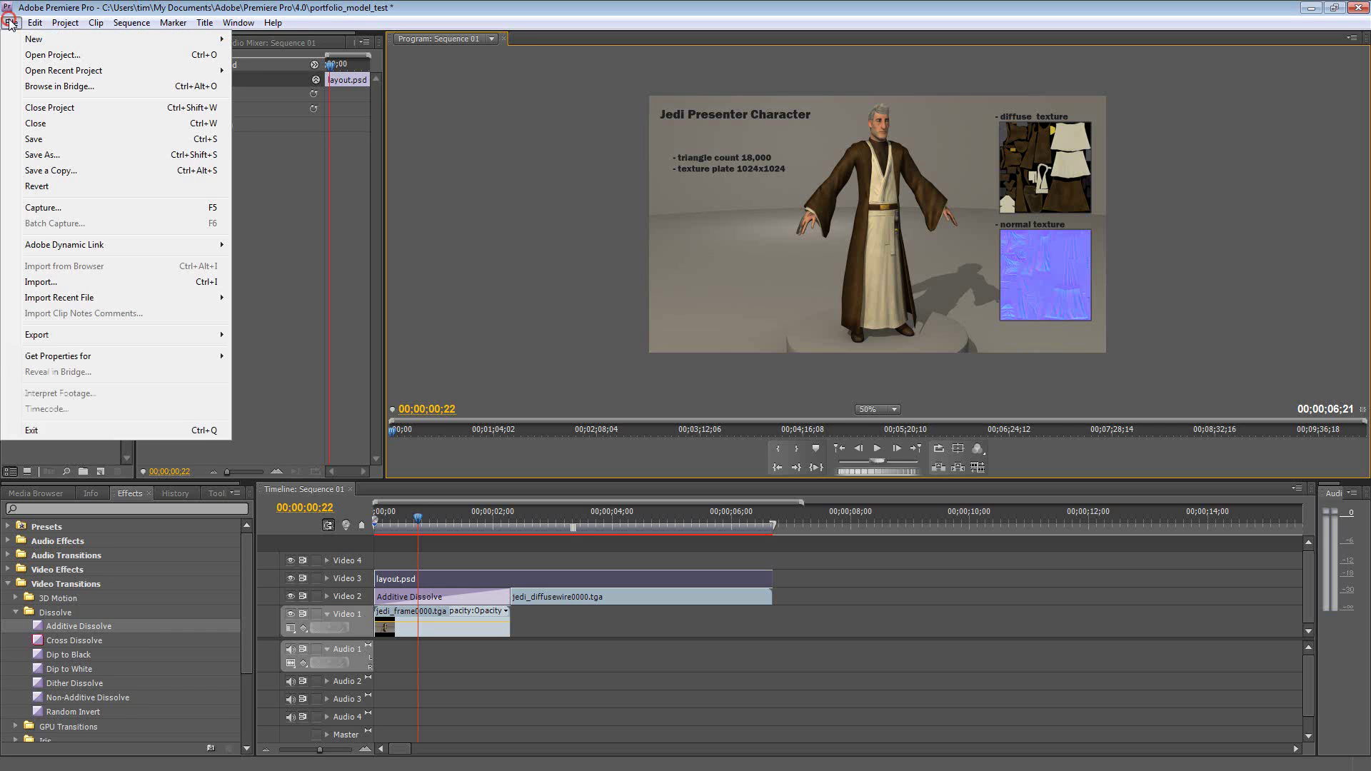
click(11, 23)
click(11, 22)
click(123, 336)
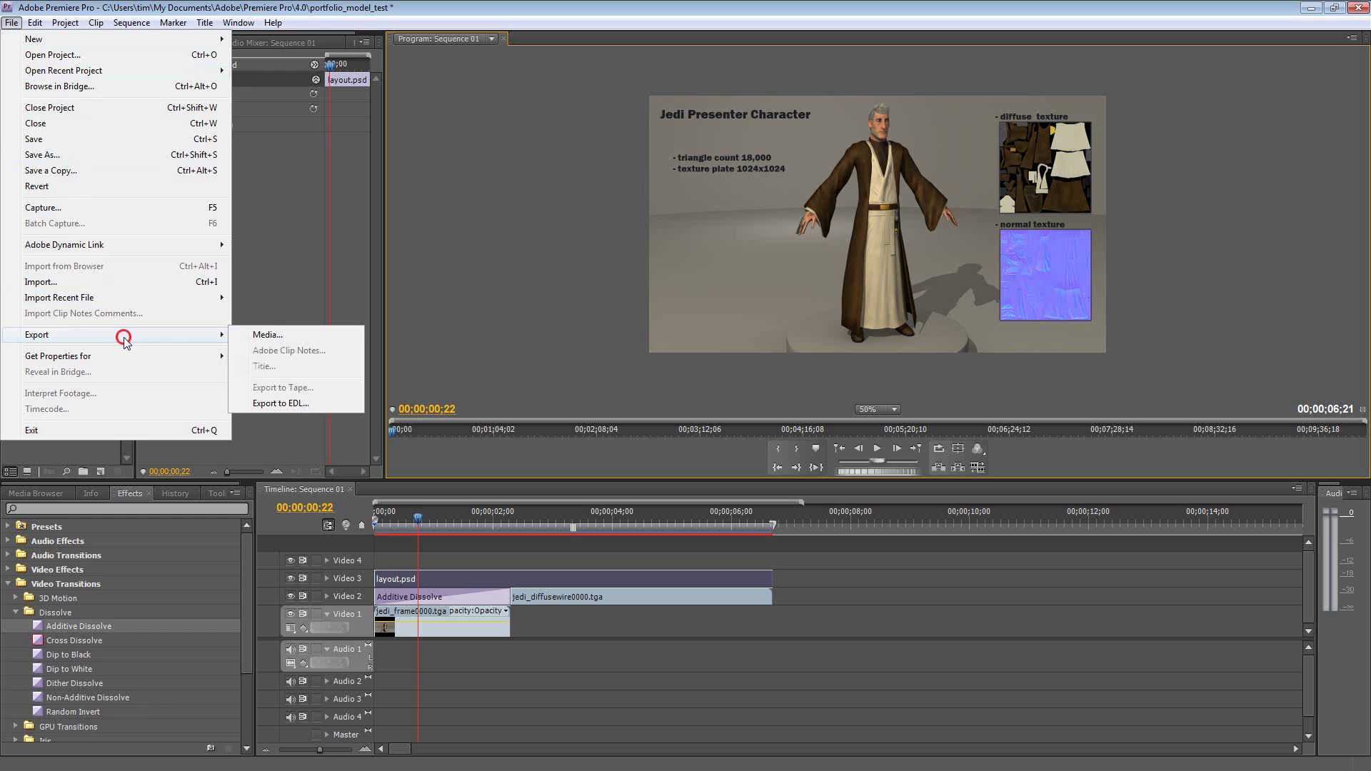
click(260, 339)
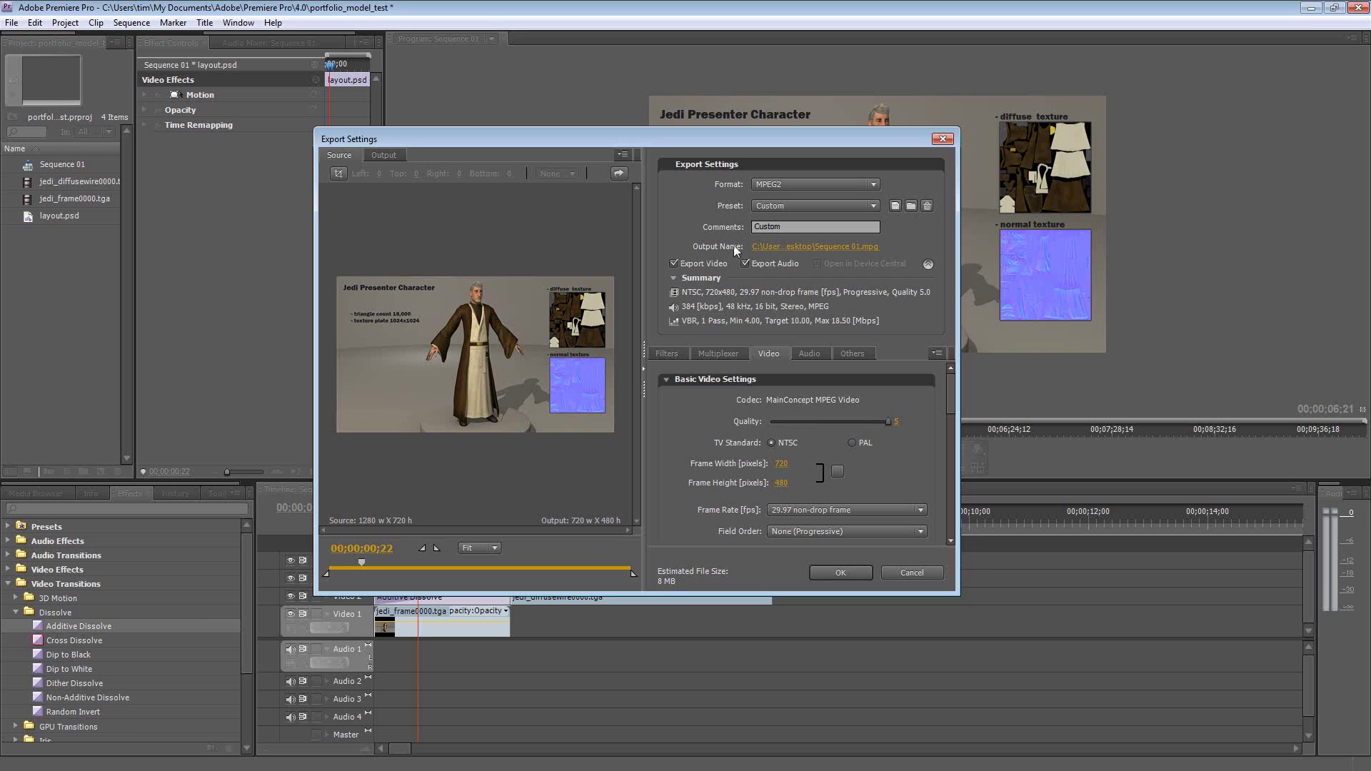
click(811, 247)
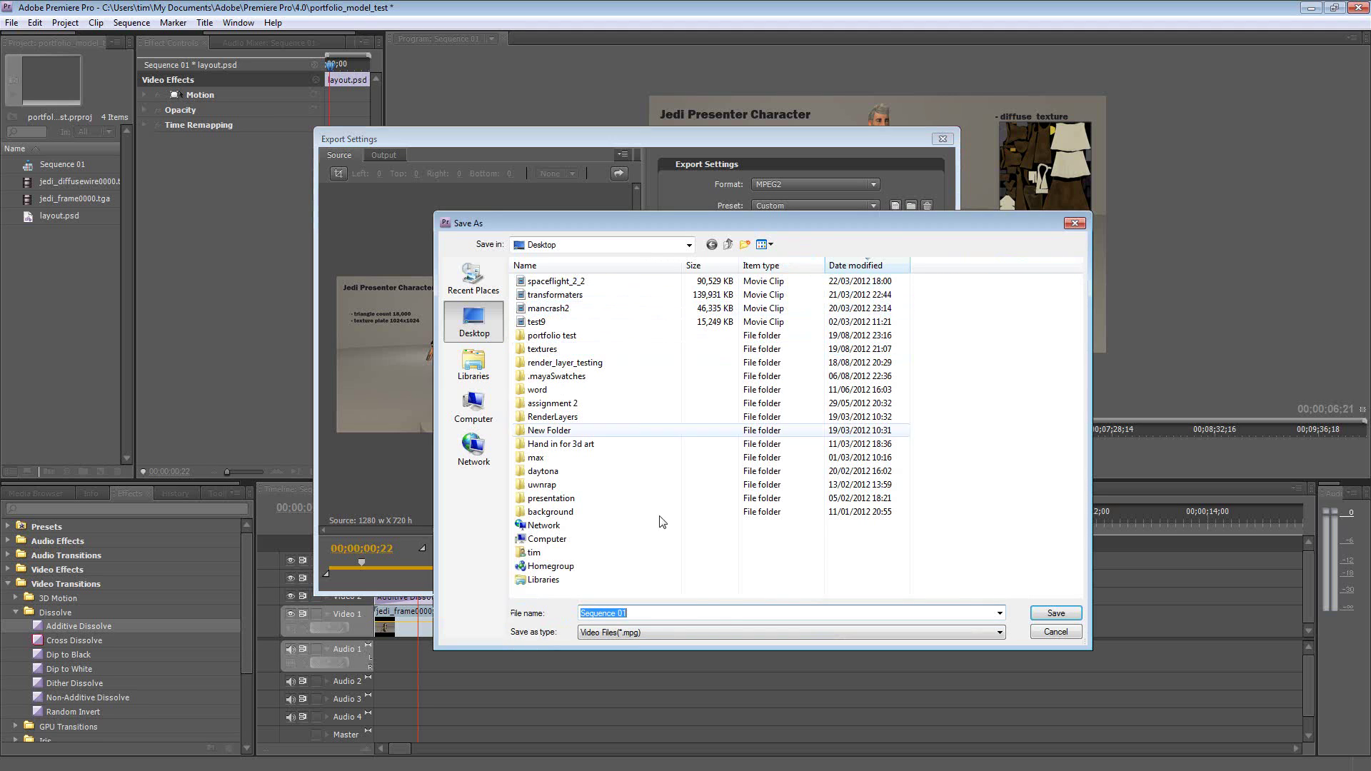
text(Model)
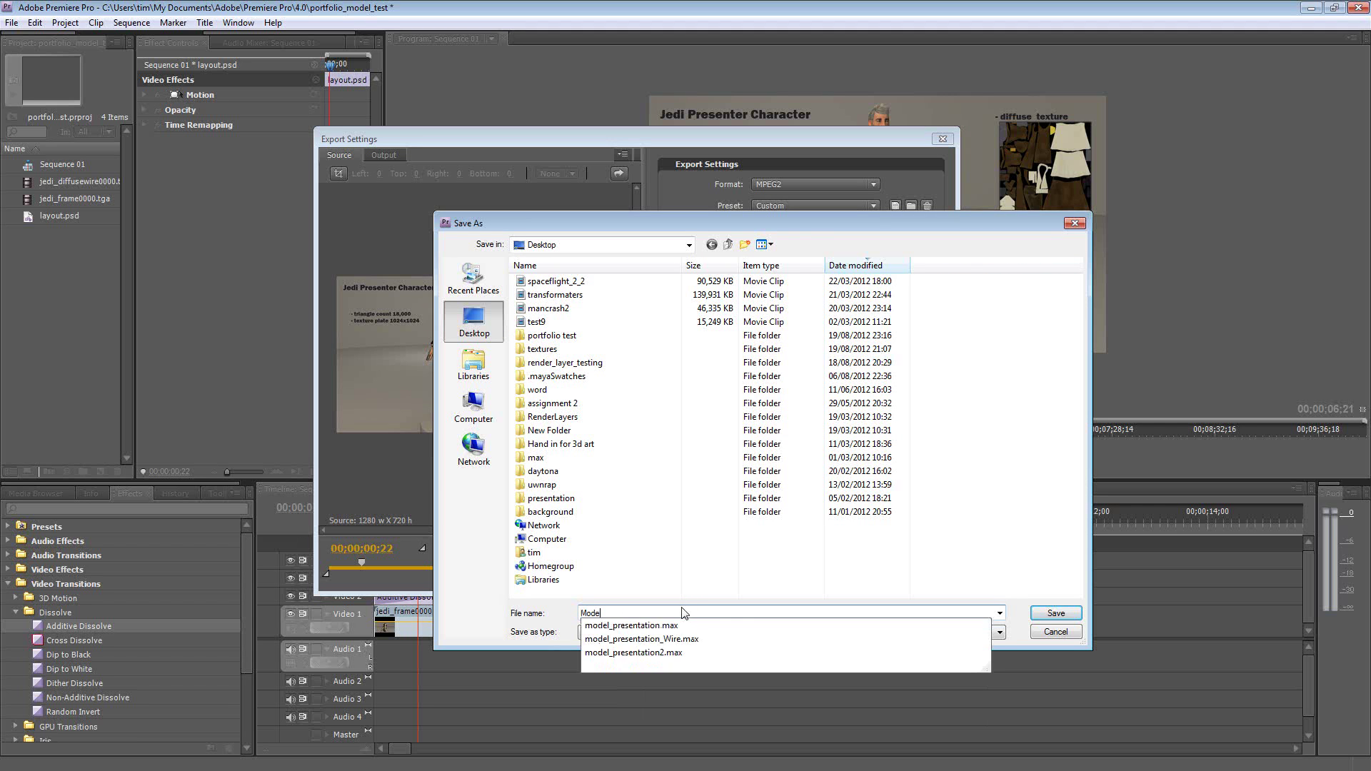
text(Turntable)
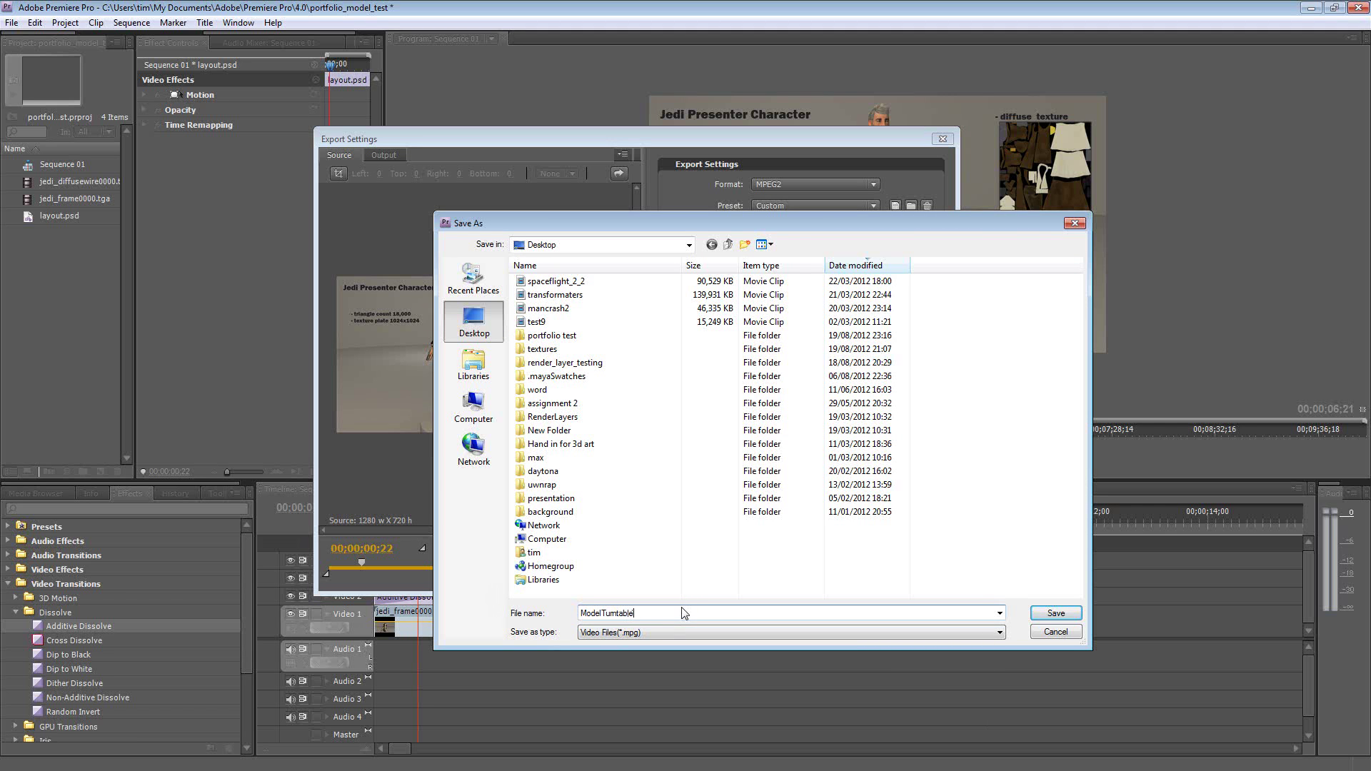
click(1043, 613)
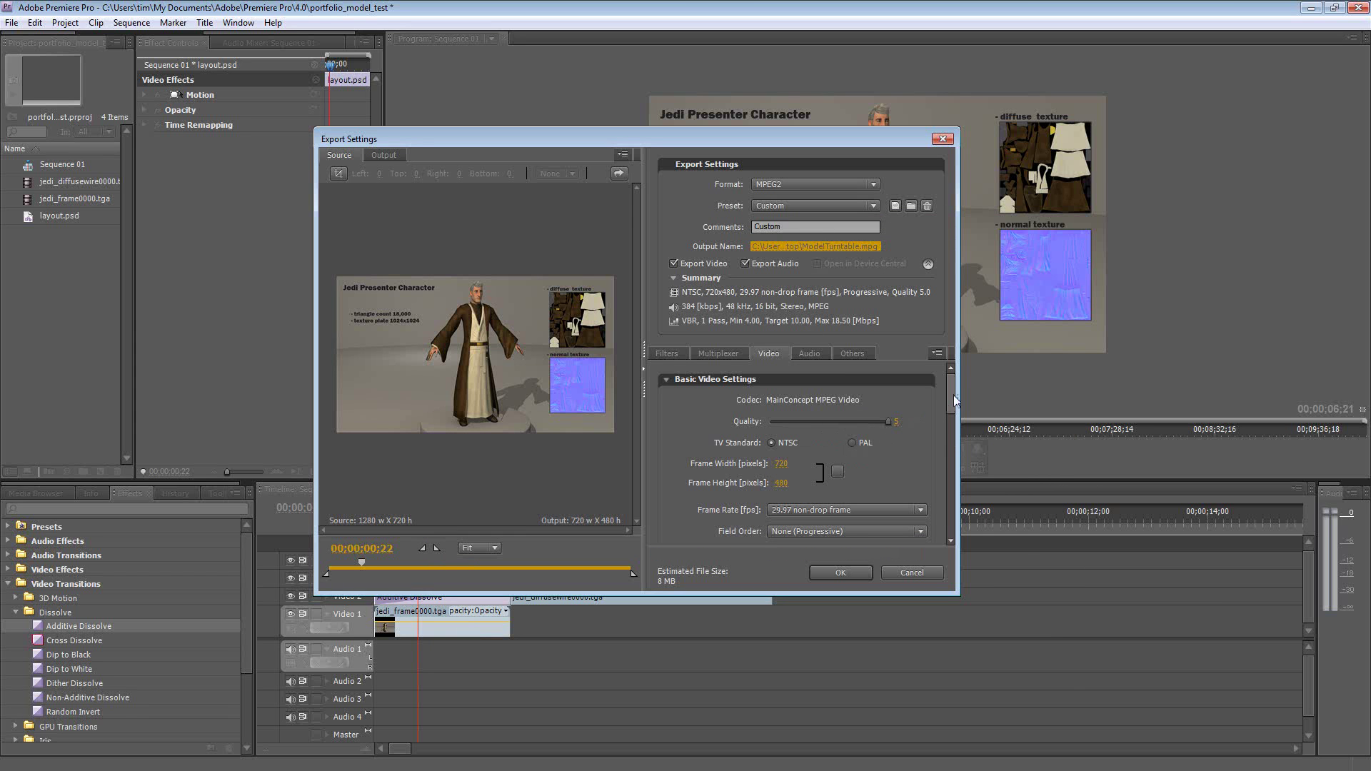
Set the export's frame width to 1280 pixels and frame height to 720 pixels.
drag(955, 410, 960, 411)
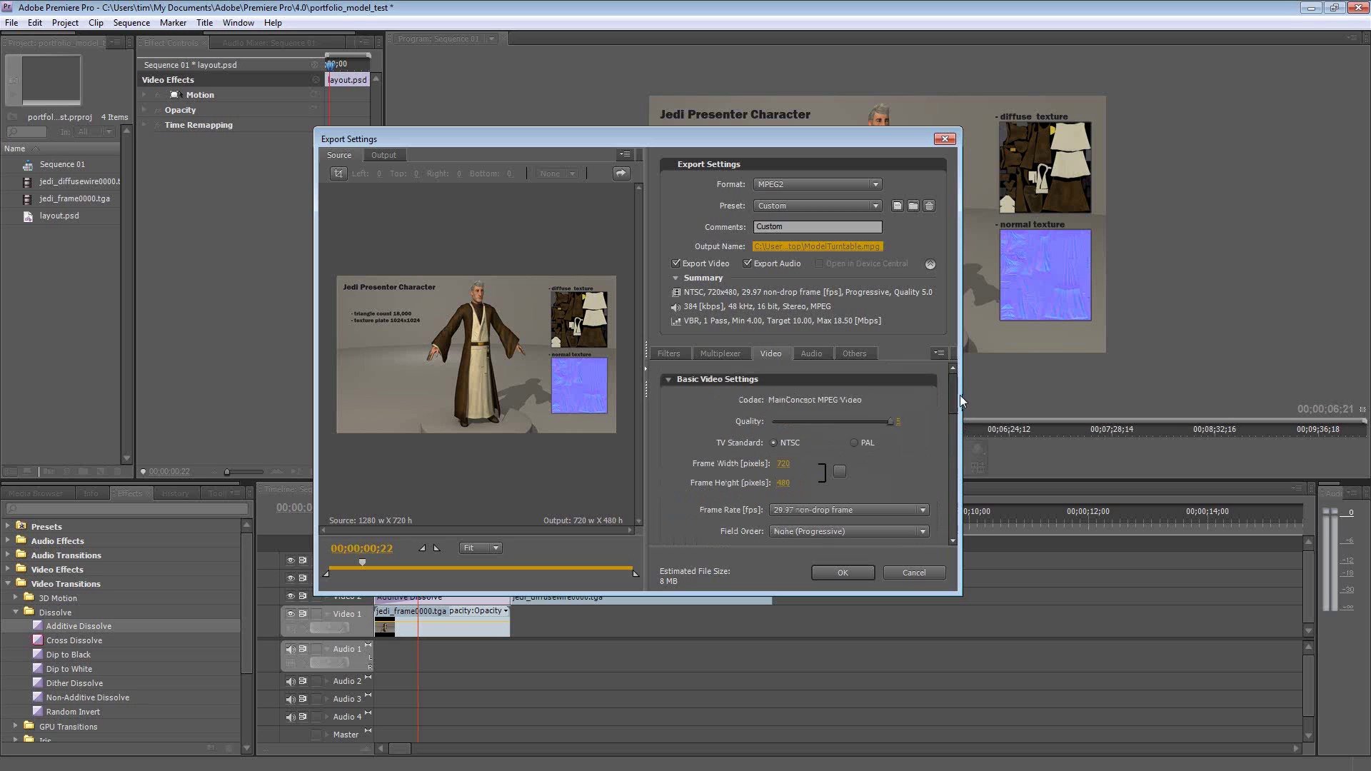
click(783, 463)
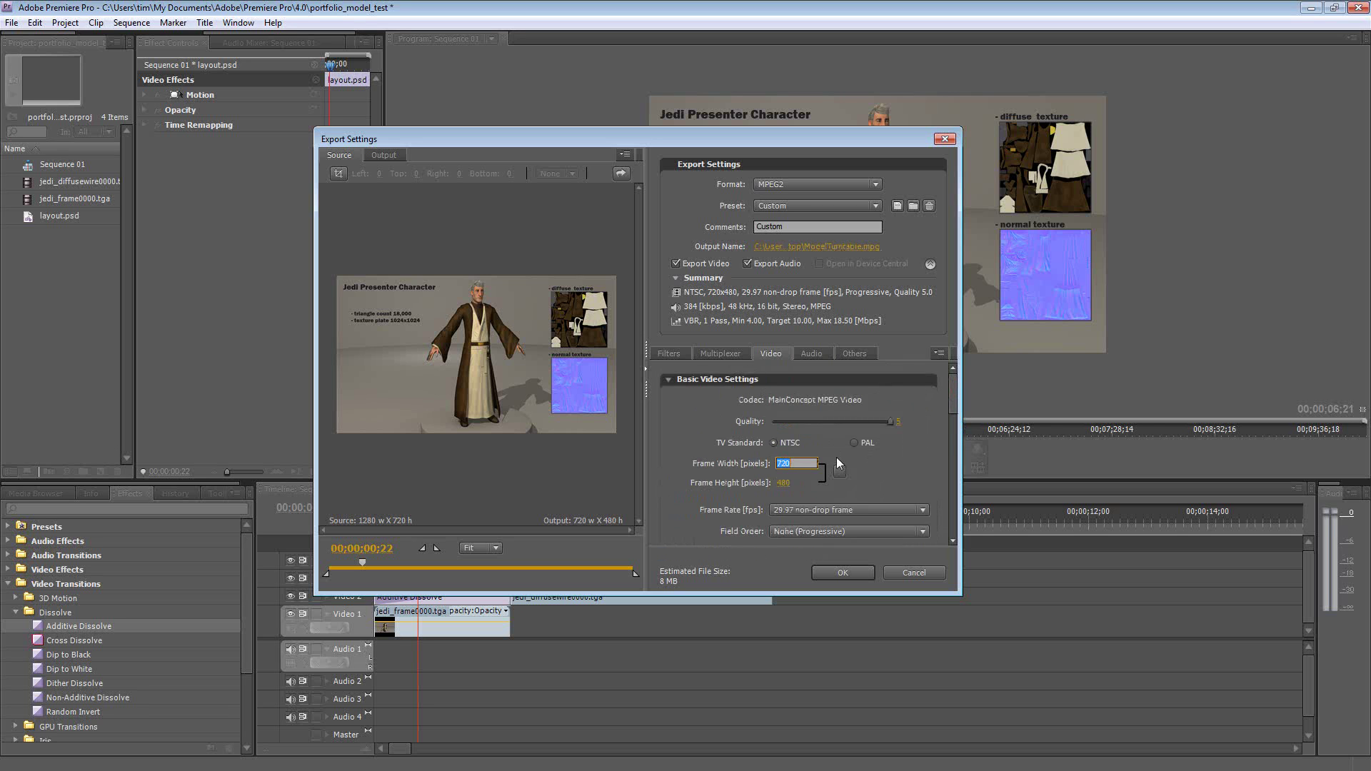
text(128)
click(783, 483)
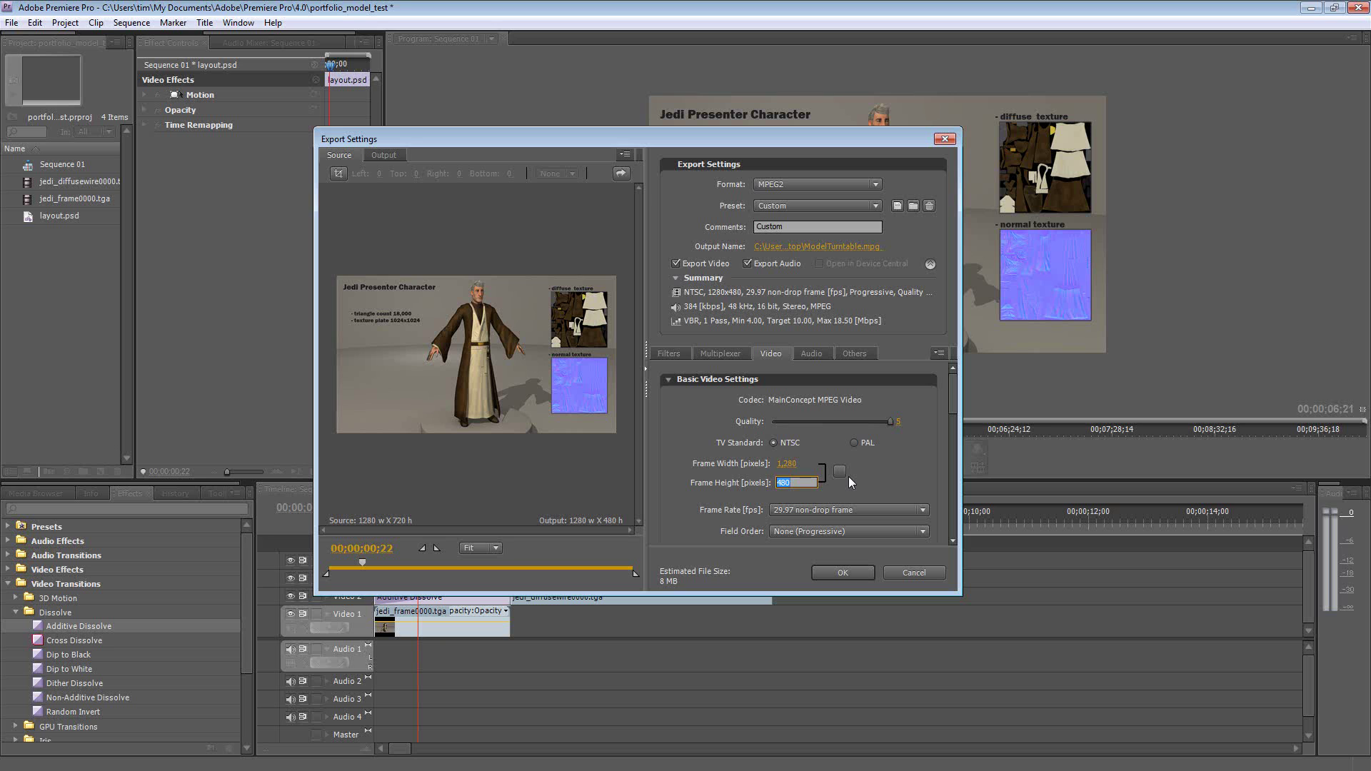
text(720)
click(871, 471)
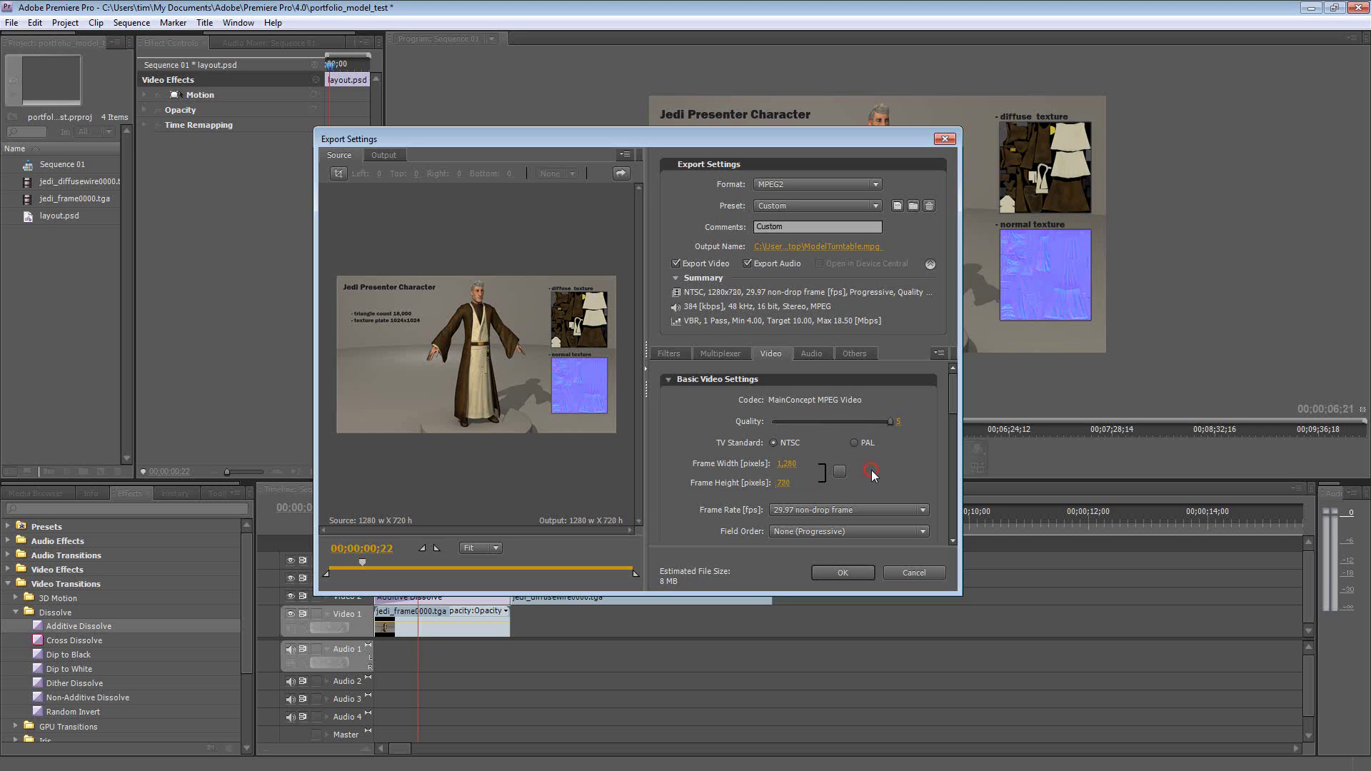
click(951, 402)
mouse_move(951, 402)
mouse_down()
mouse_move(952, 493)
mouse_move(953, 393)
mouse_up()
Confirm the export, encode the queued sequence in Adobe Media Encoder, and put away the video player and encoder windows.
mouse_move(354, 568)
mouse_down()
mouse_move(654, 575)
mouse_move(329, 569)
mouse_up()
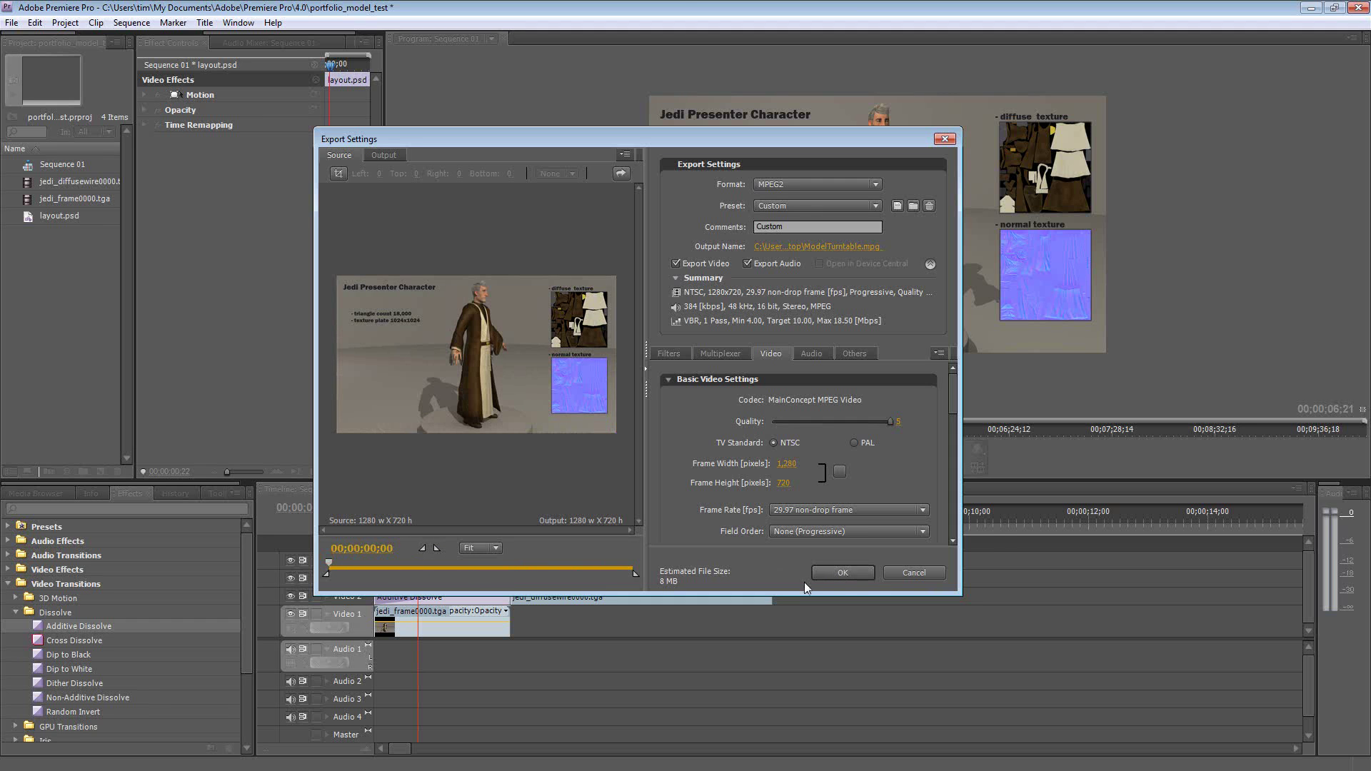
click(836, 572)
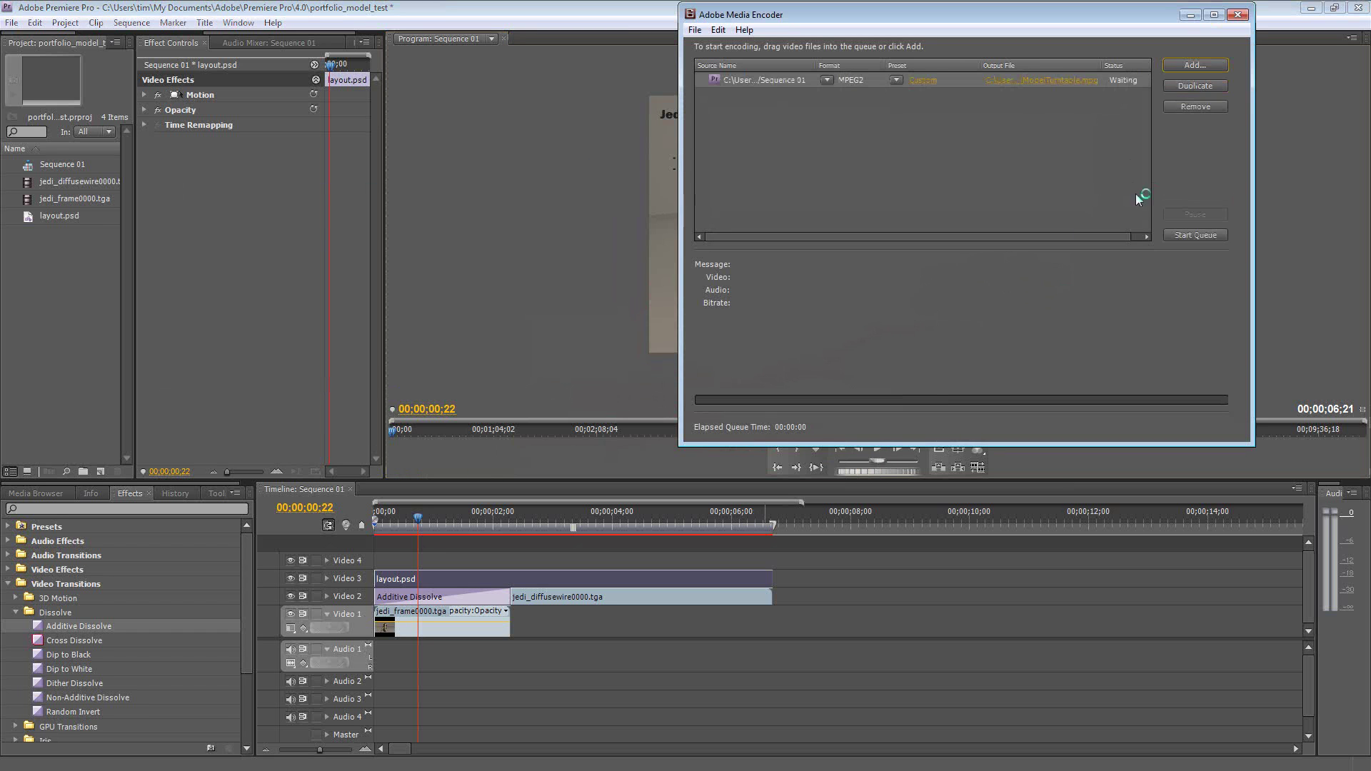
click(1192, 235)
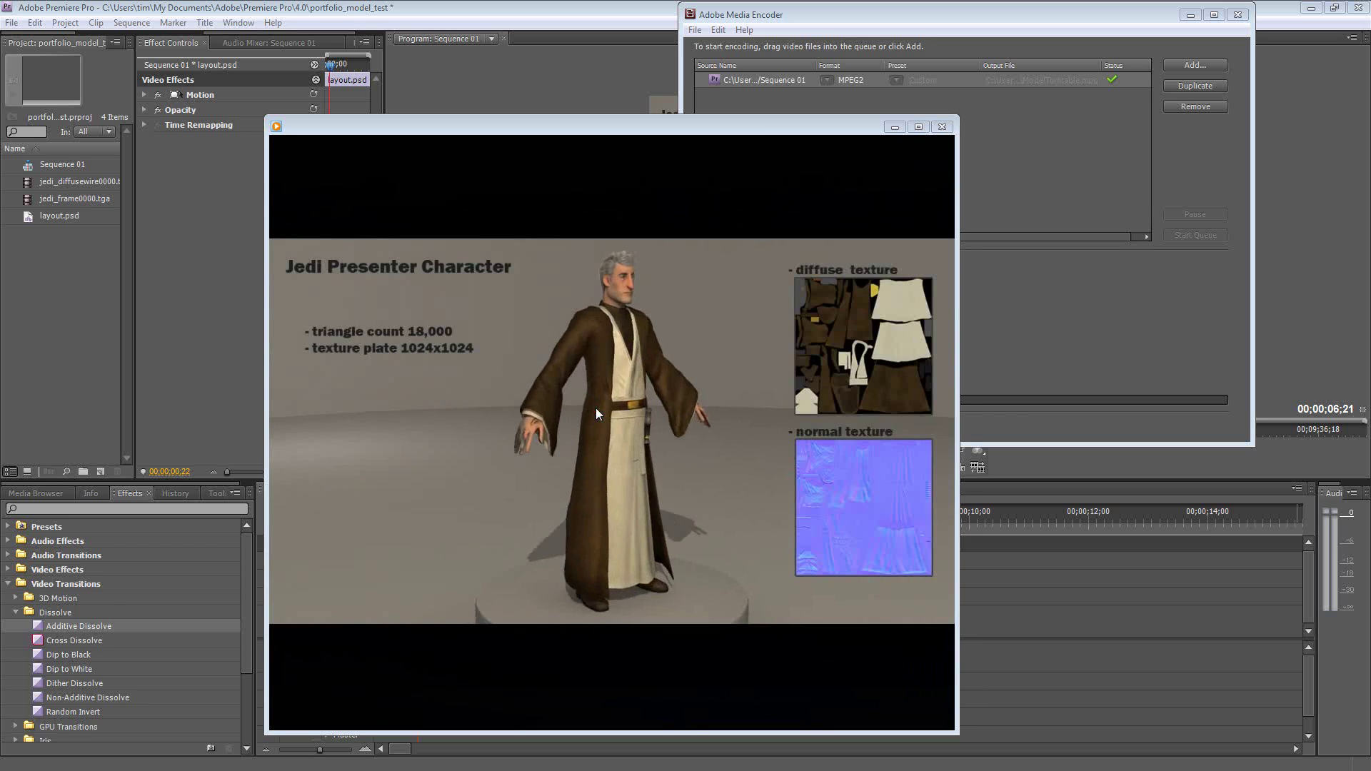
click(896, 126)
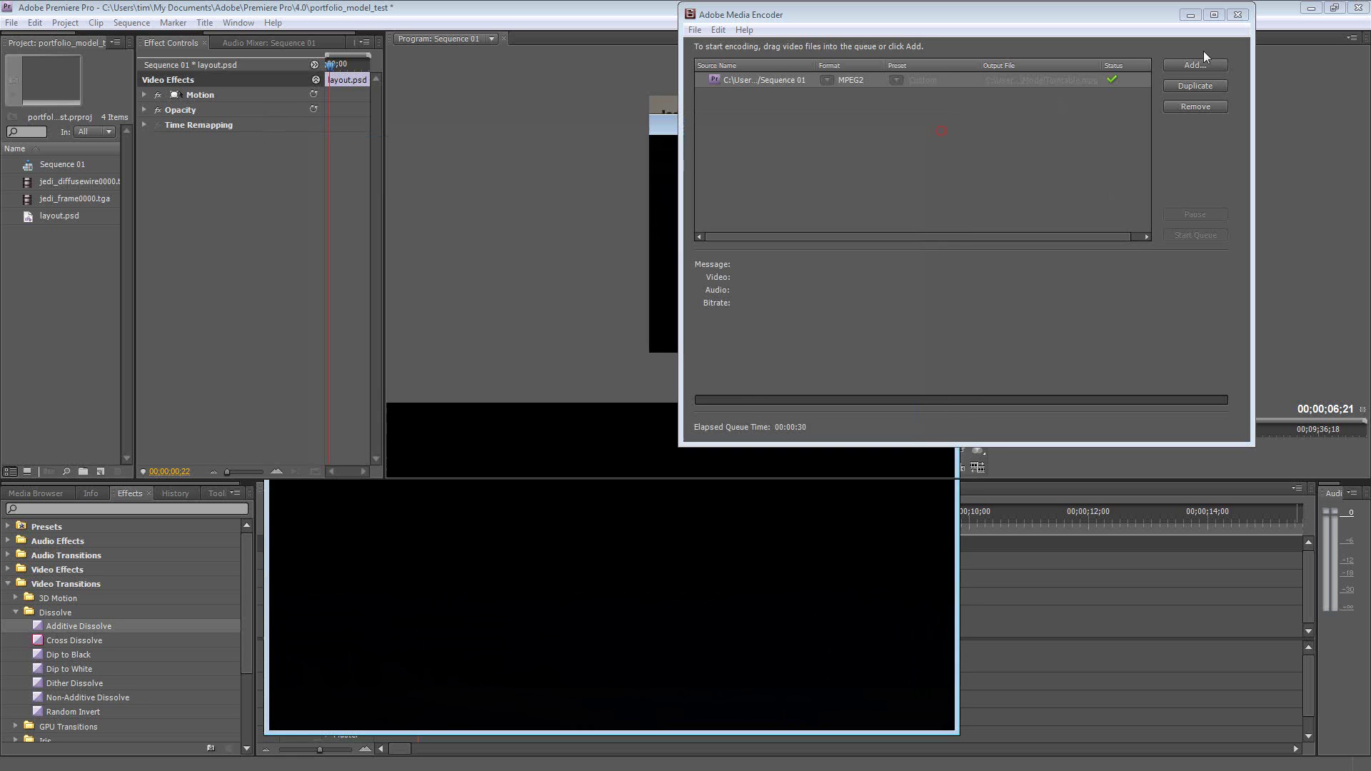
click(1238, 14)
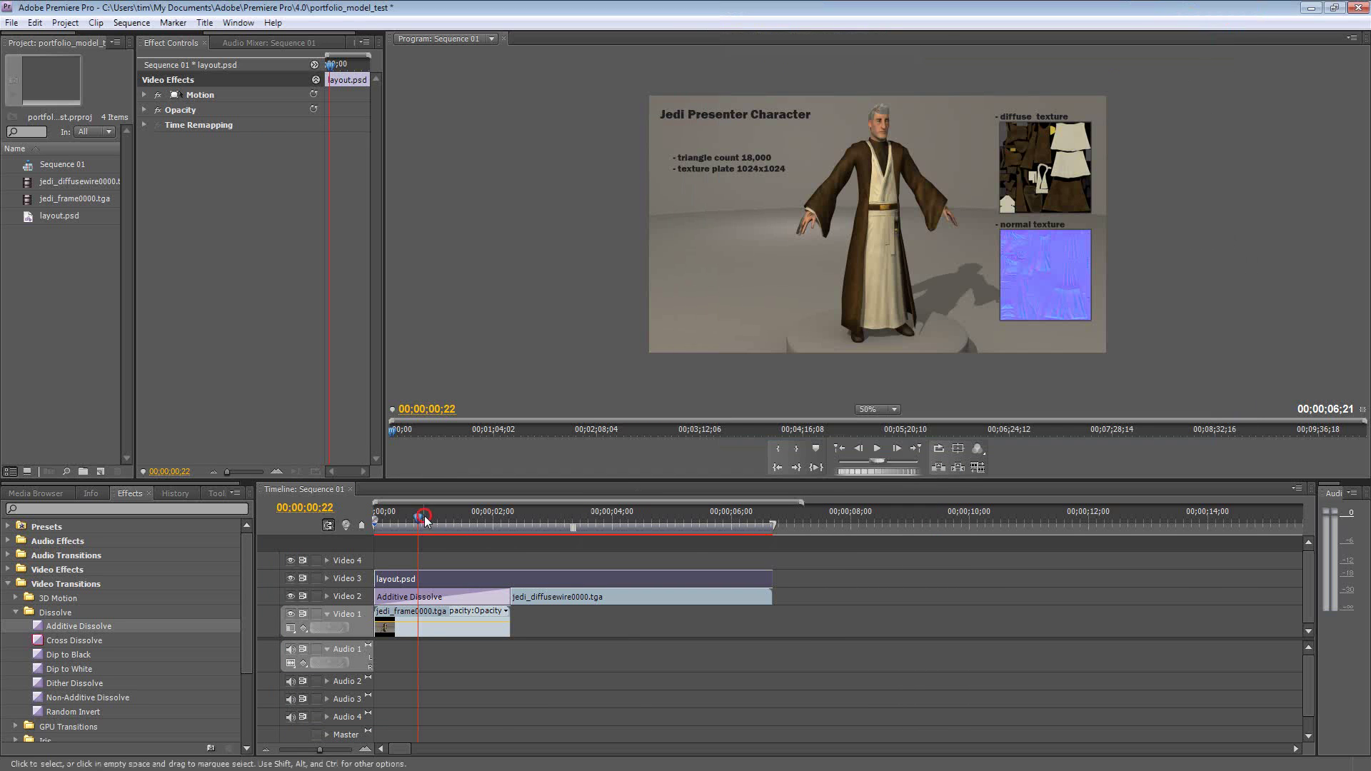
Apply an Additive Dissolve to the end of the jedi_diffusewire0000.tga clip on Video 2 and return the playhead to the sequence start.
drag(430, 526, 694, 546)
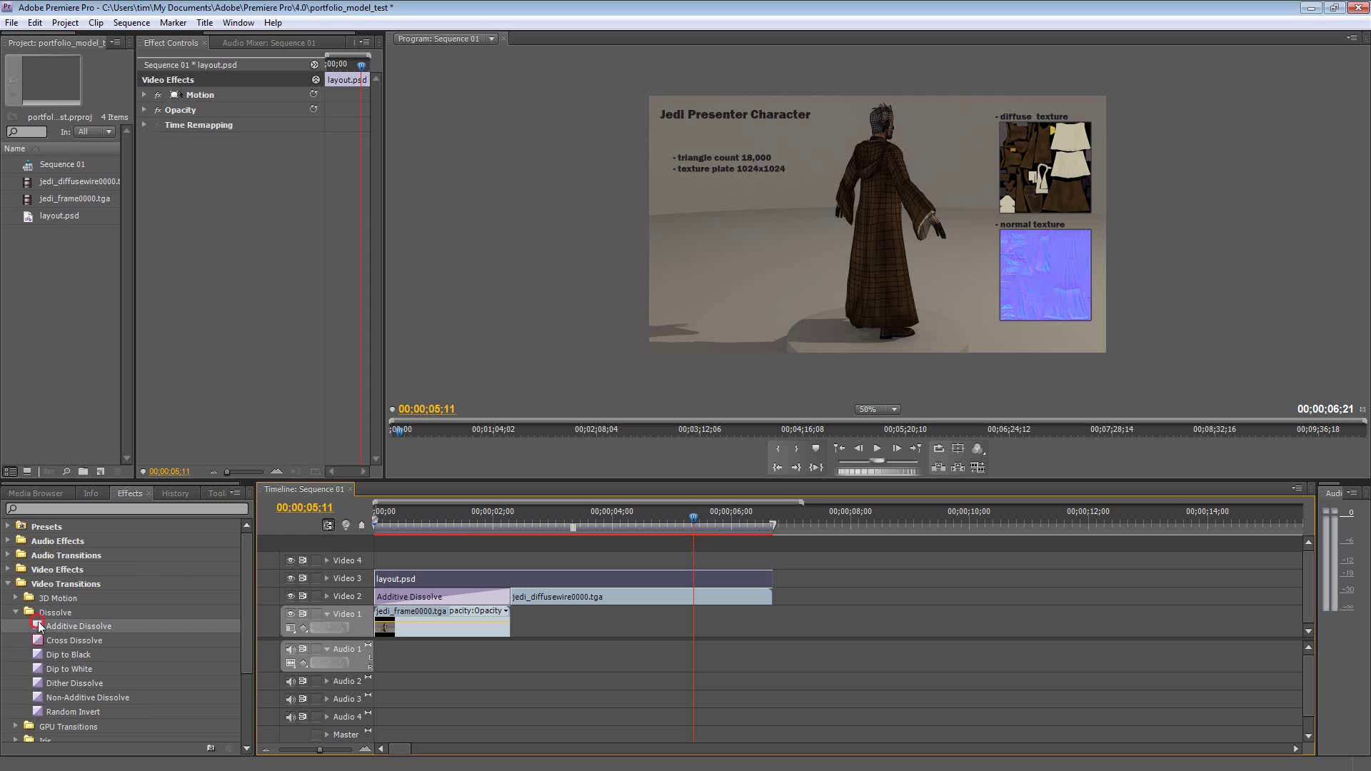
drag(37, 624, 769, 597)
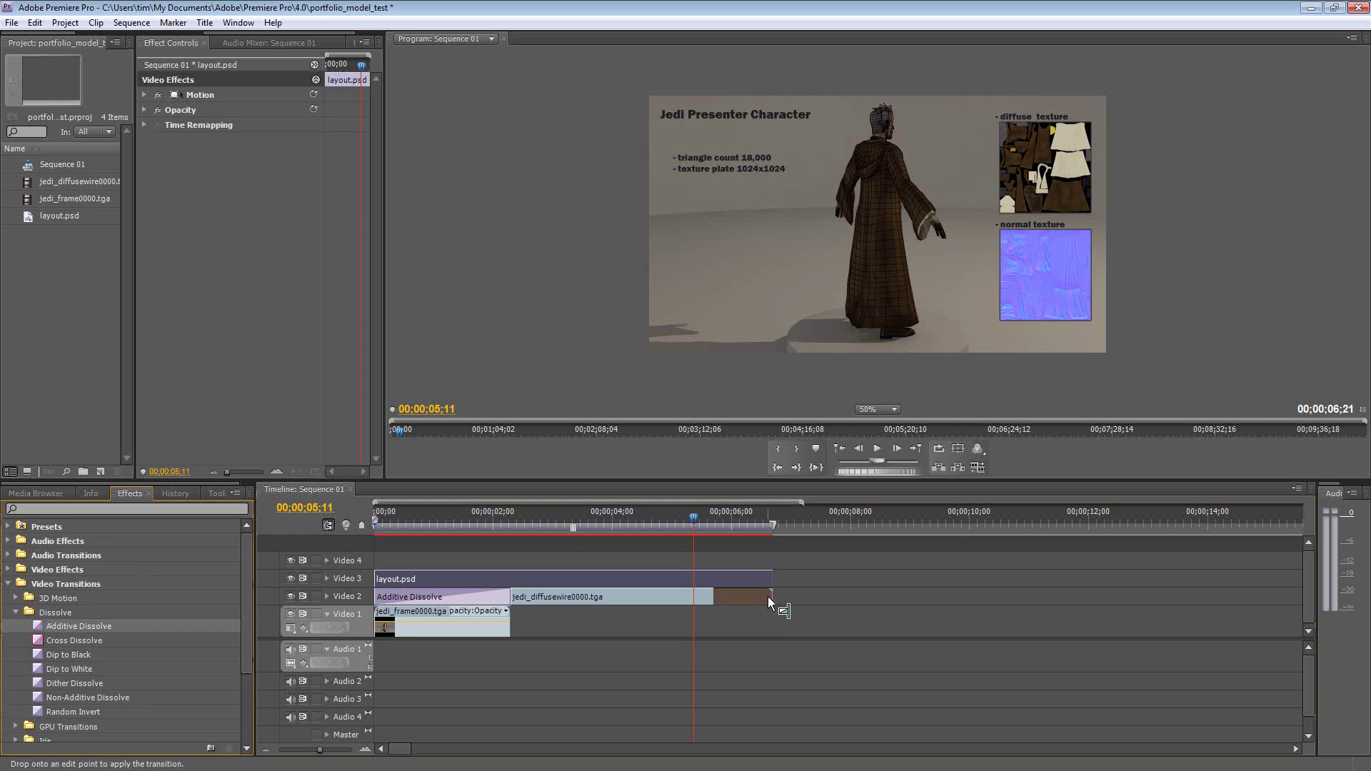
drag(695, 518, 710, 518)
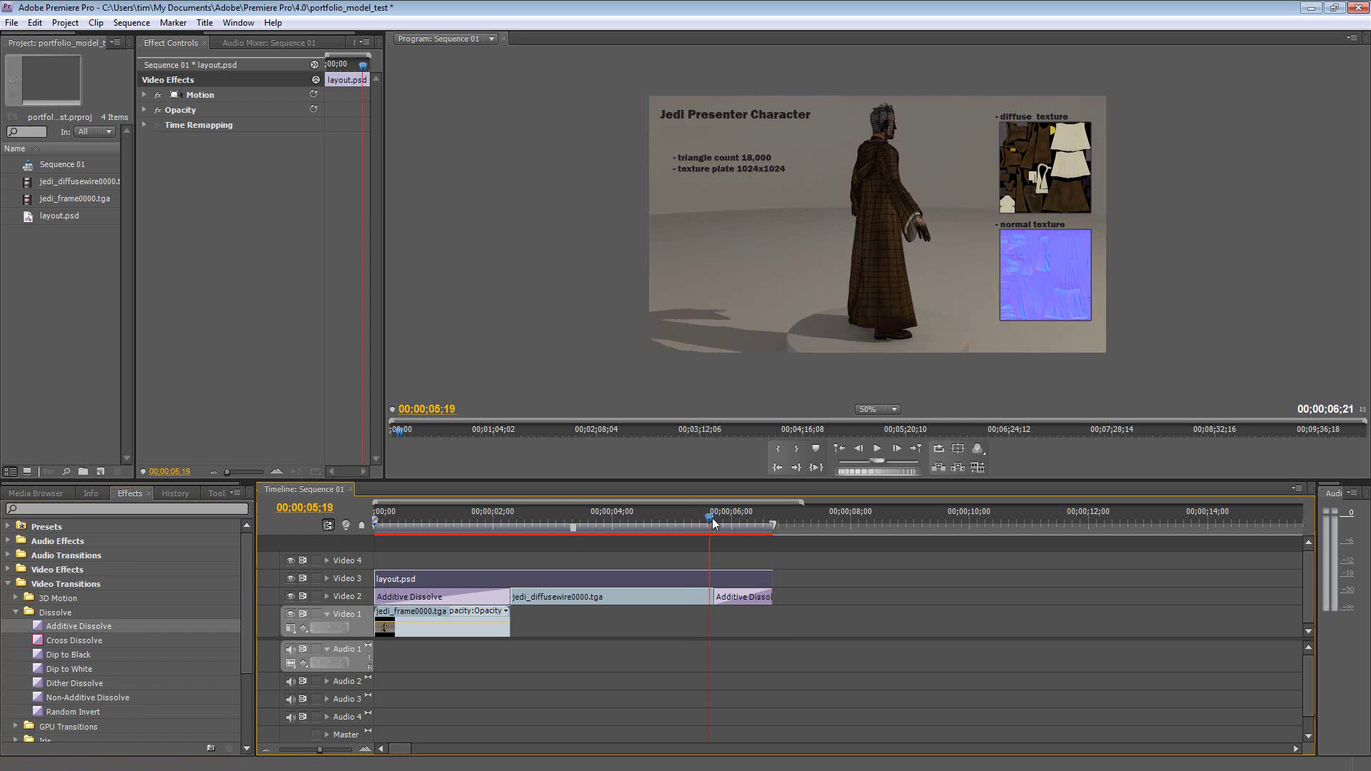
click(385, 629)
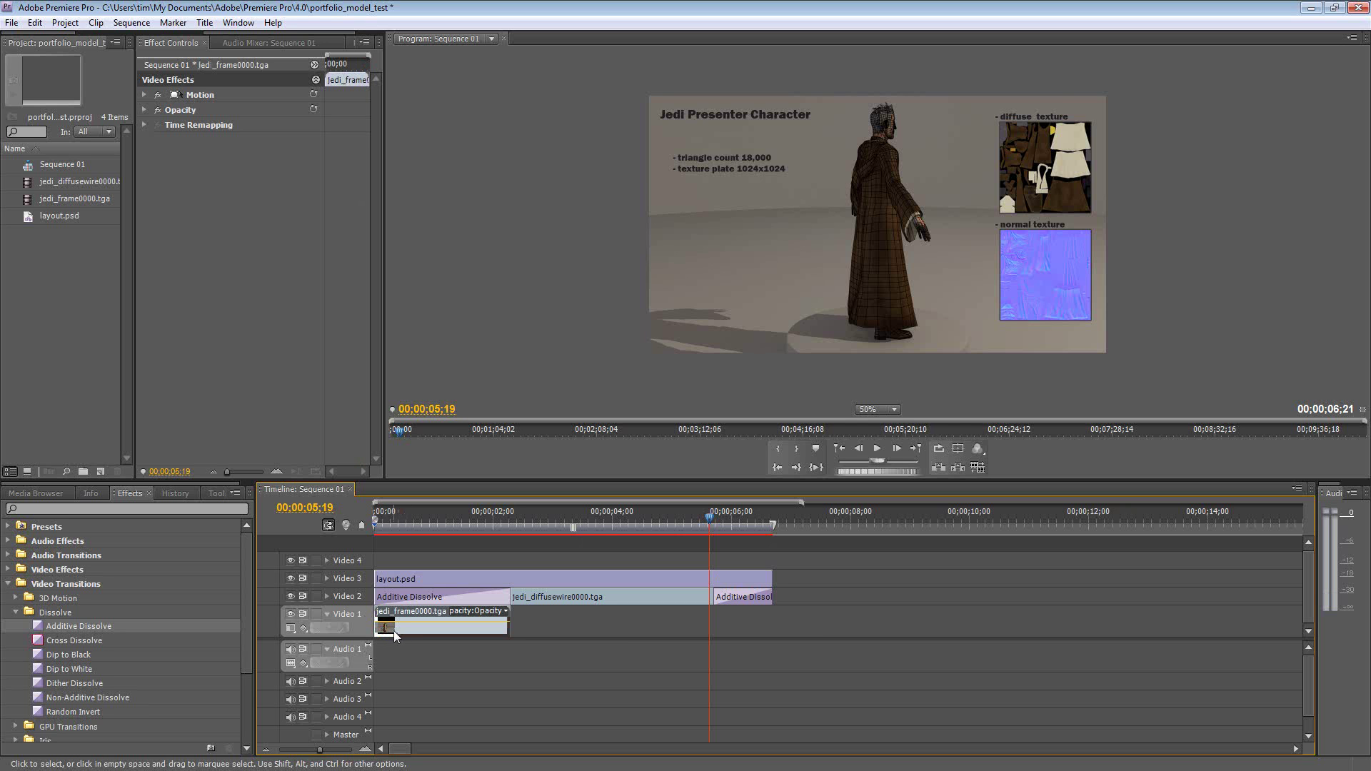
drag(695, 531, 370, 561)
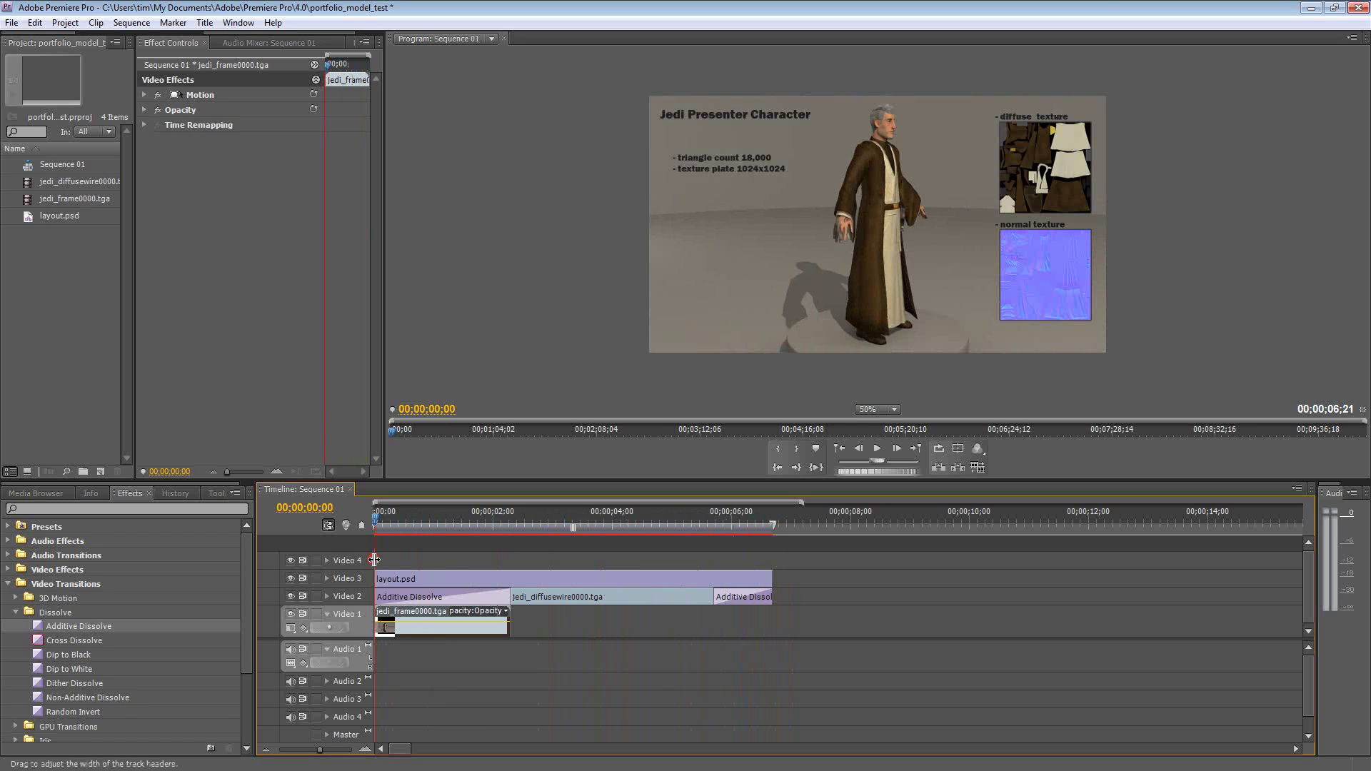